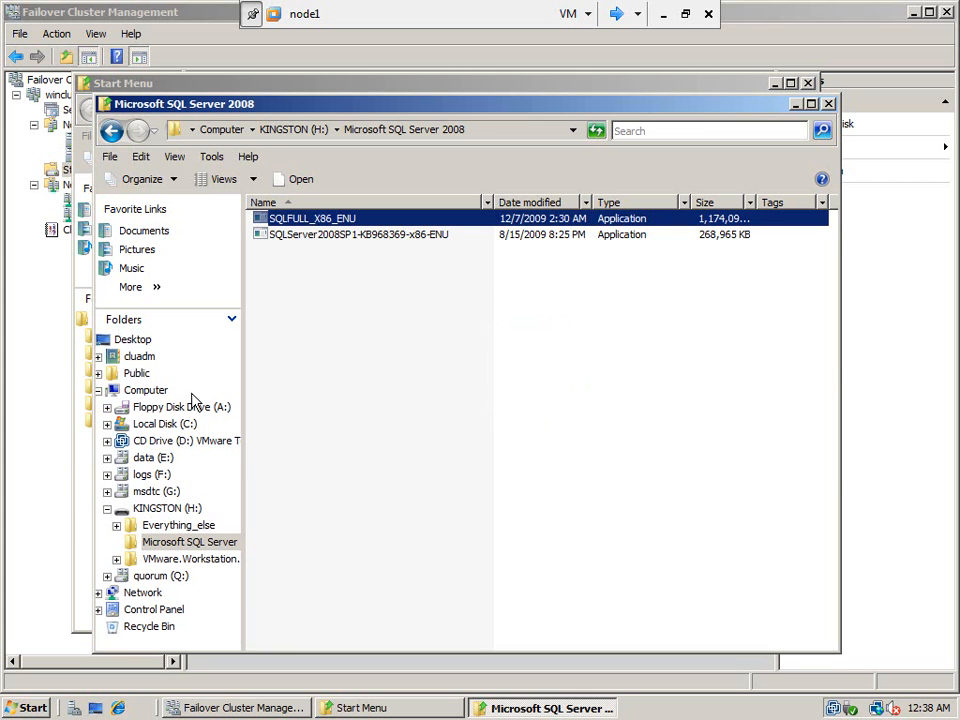
Rename the Microsoft SQL Server 2008 folder on Local Disk (C:) as sql2008_software
{"action": "left_click", "coordinate": [192, 424]}
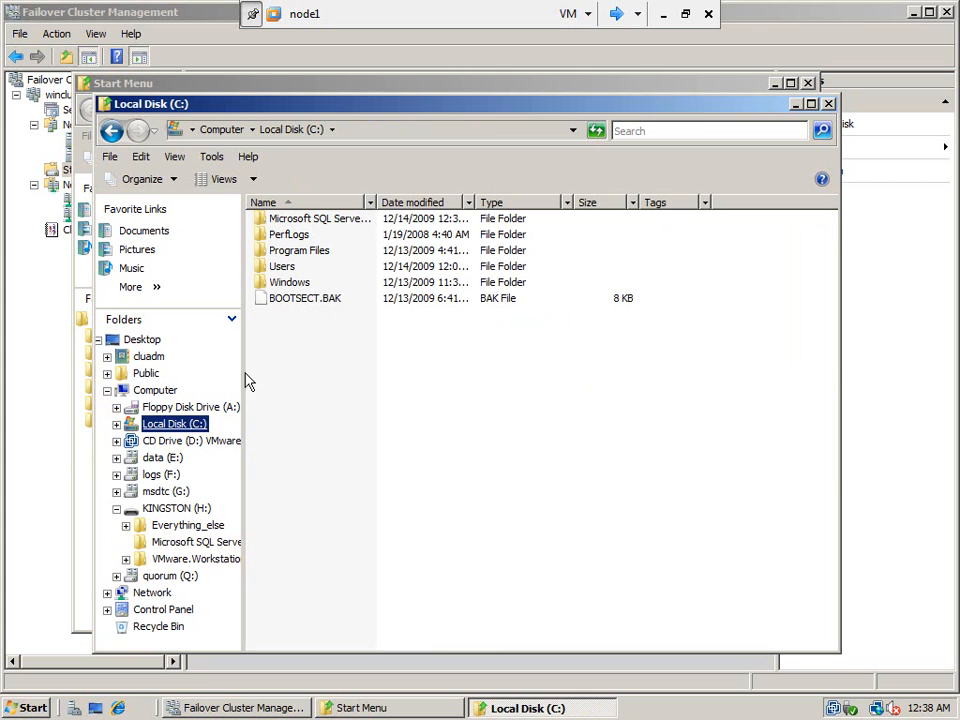
{"action": "left_click", "coordinate": [305, 221]}
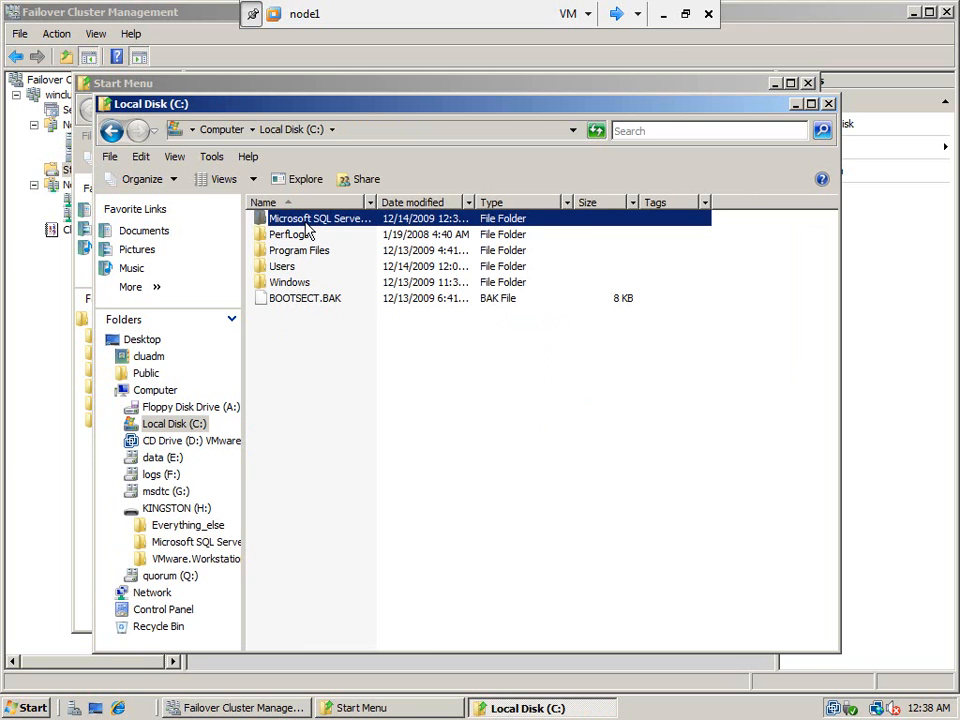
{"action": "left_click_drag", "start_coordinate": [377, 202], "coordinate": [432, 202]}
{"action": "left_click", "coordinate": [380, 220]}
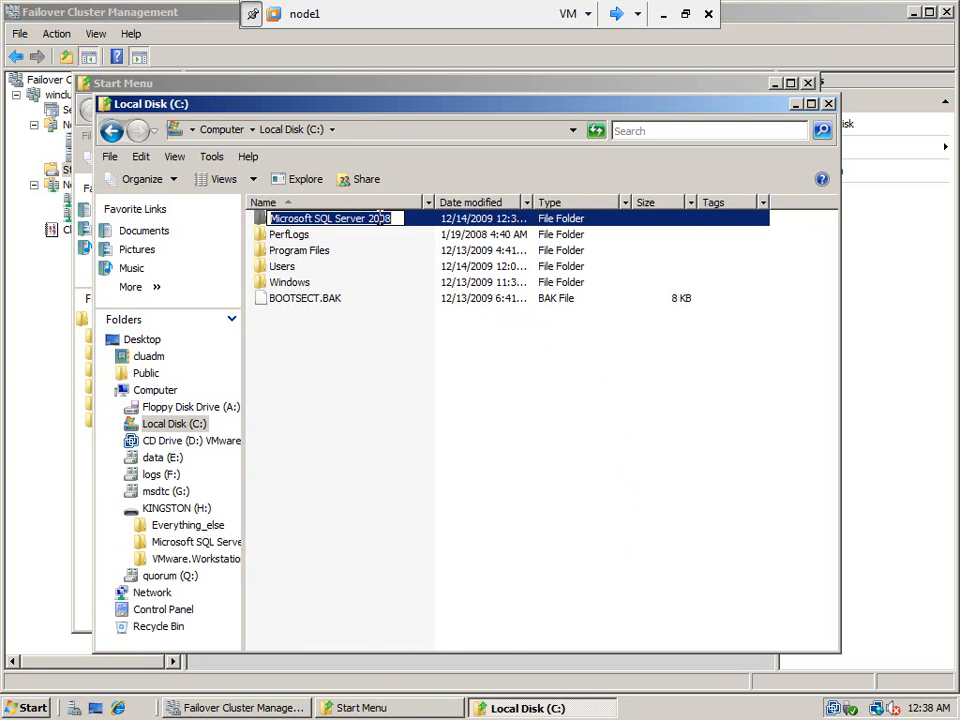
{"action": "type", "text": "sql2008_software"}
{"action": "key", "text": "Return"}
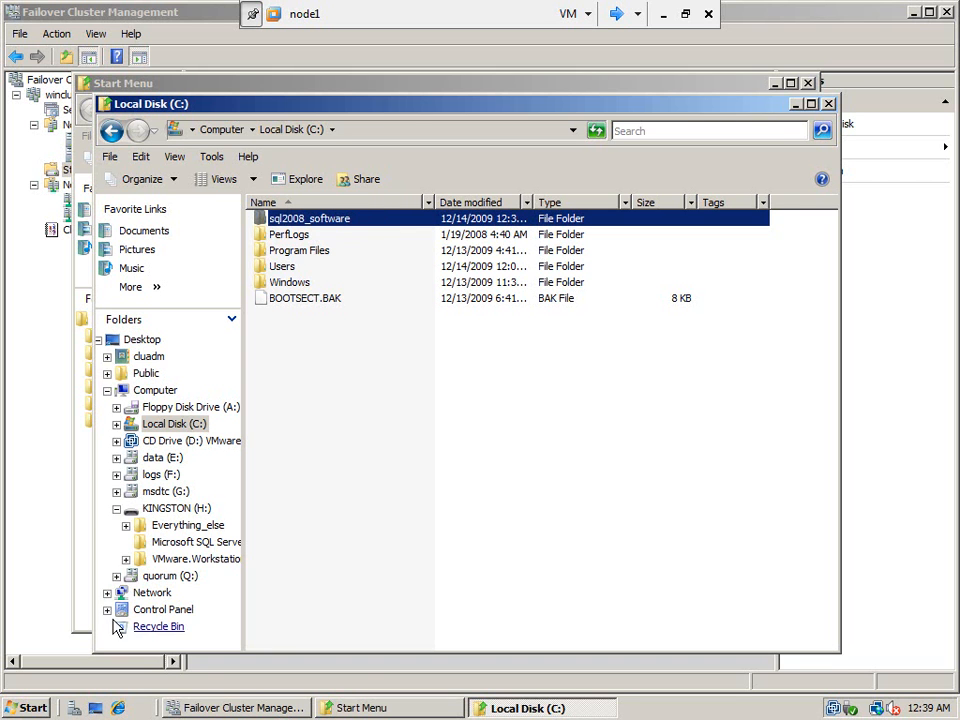
Open Server Manager on node1
{"action": "left_click", "coordinate": [38, 708]}
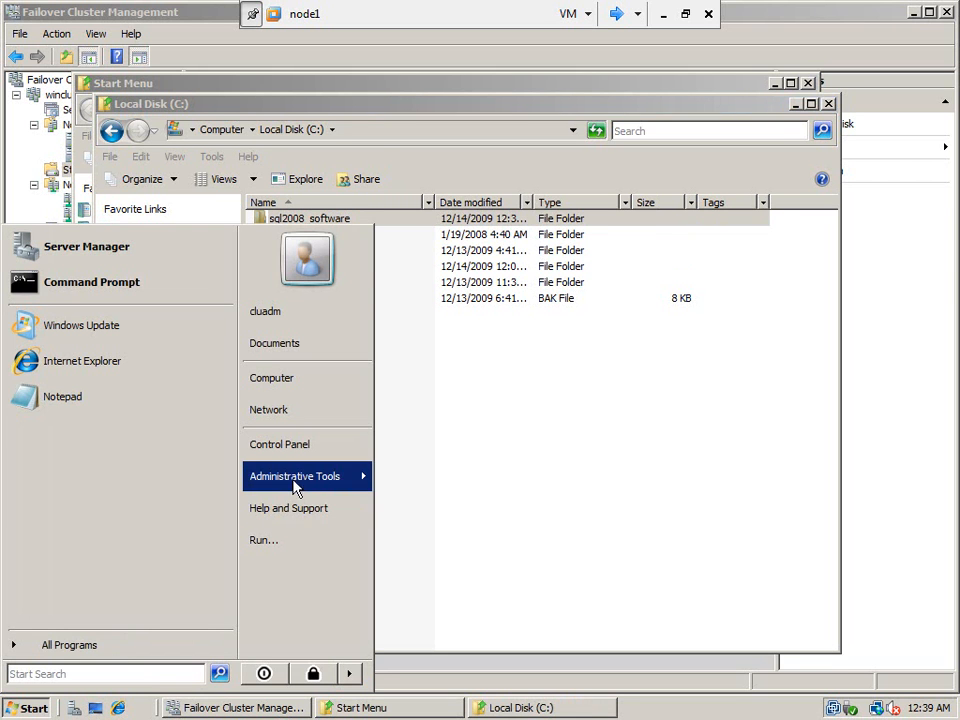
{"action": "mouse_move", "coordinate": [302, 482]}
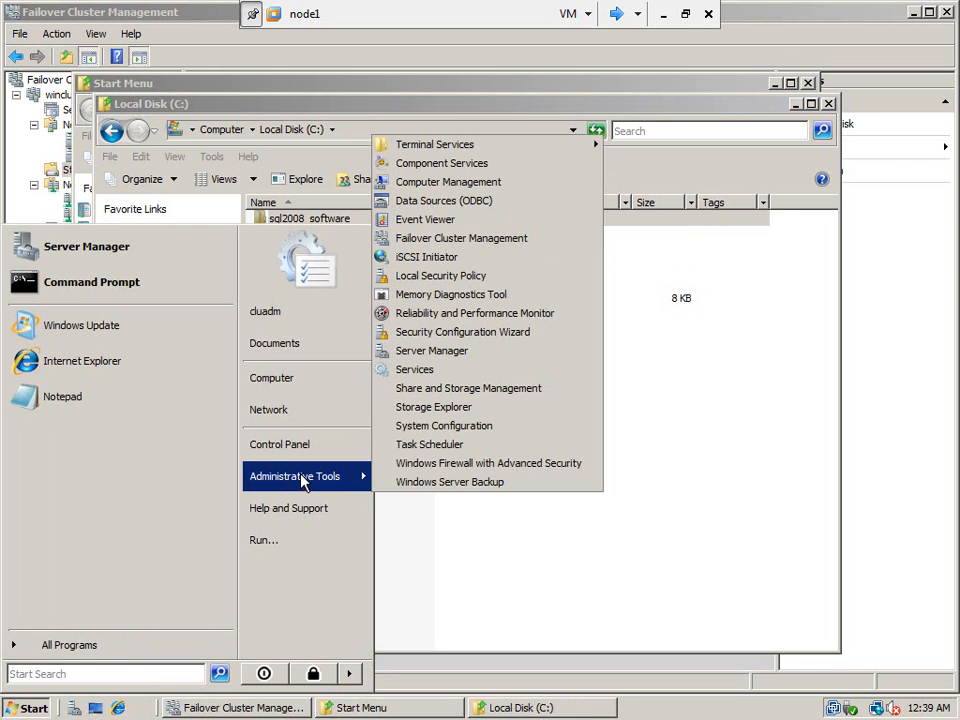
{"action": "left_click", "coordinate": [424, 357]}
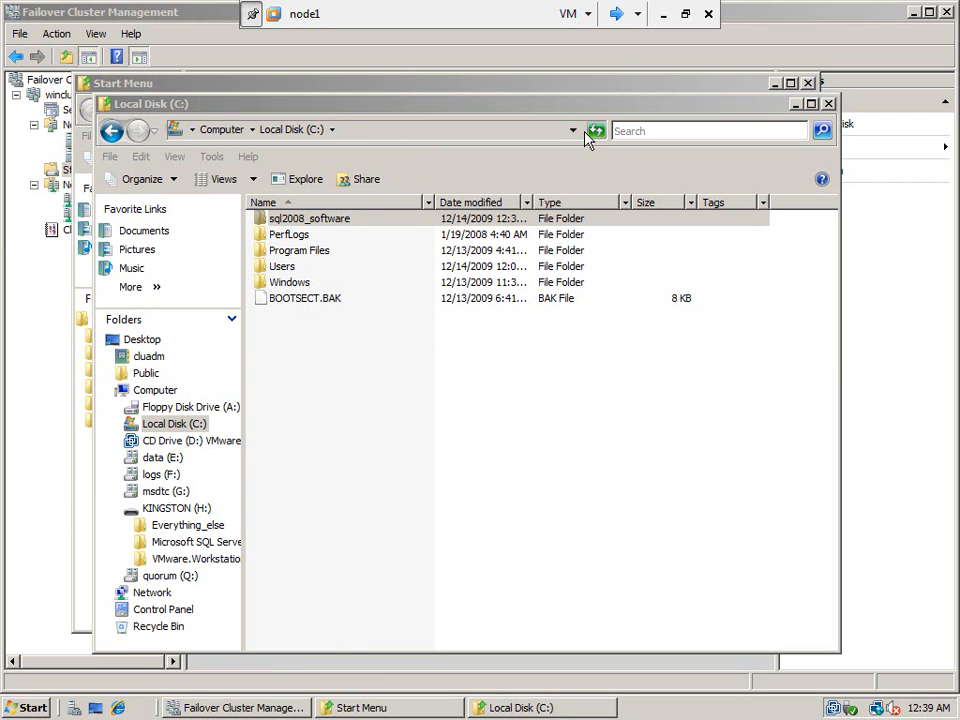
Switch to the node2 virtual machine and unlock it with the account password
{"action": "left_click", "coordinate": [616, 14]}
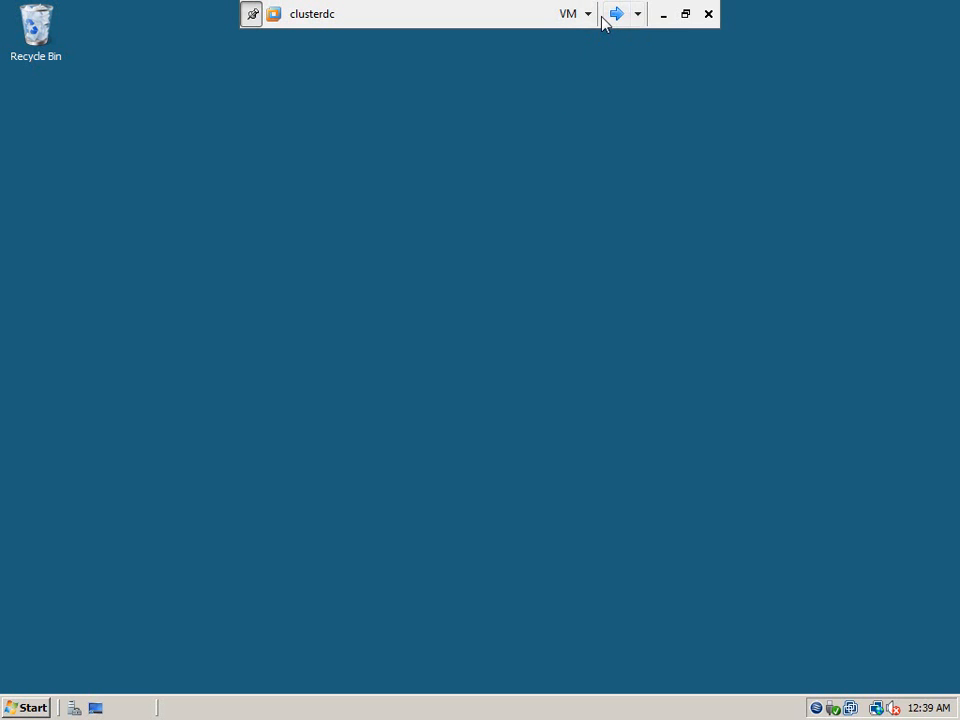
{"action": "left_click", "coordinate": [613, 15]}
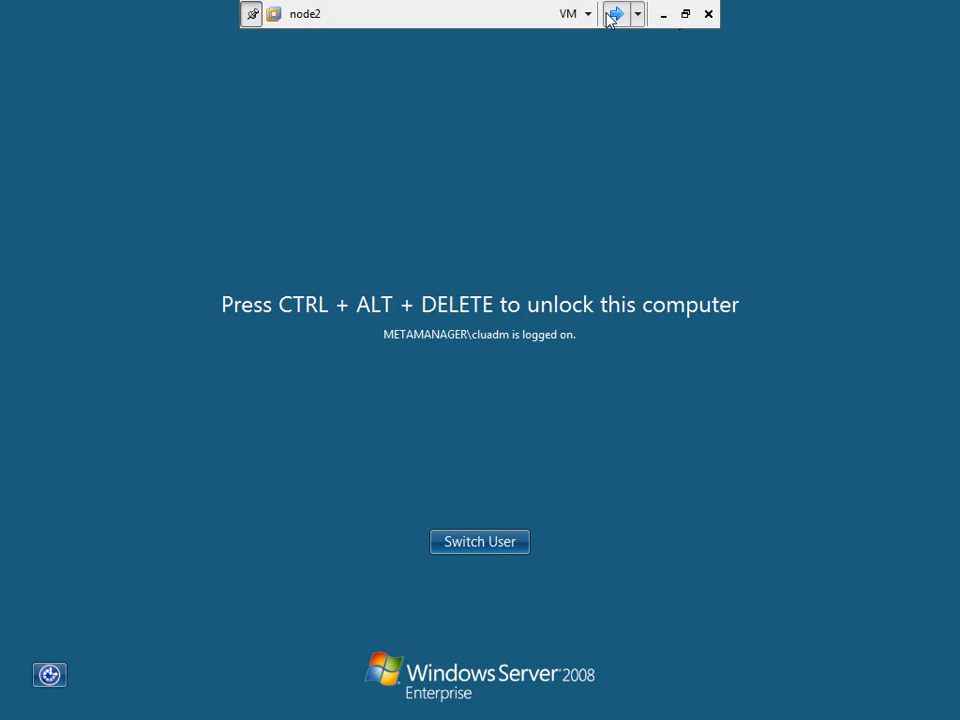
{"action": "left_click", "coordinate": [572, 14]}
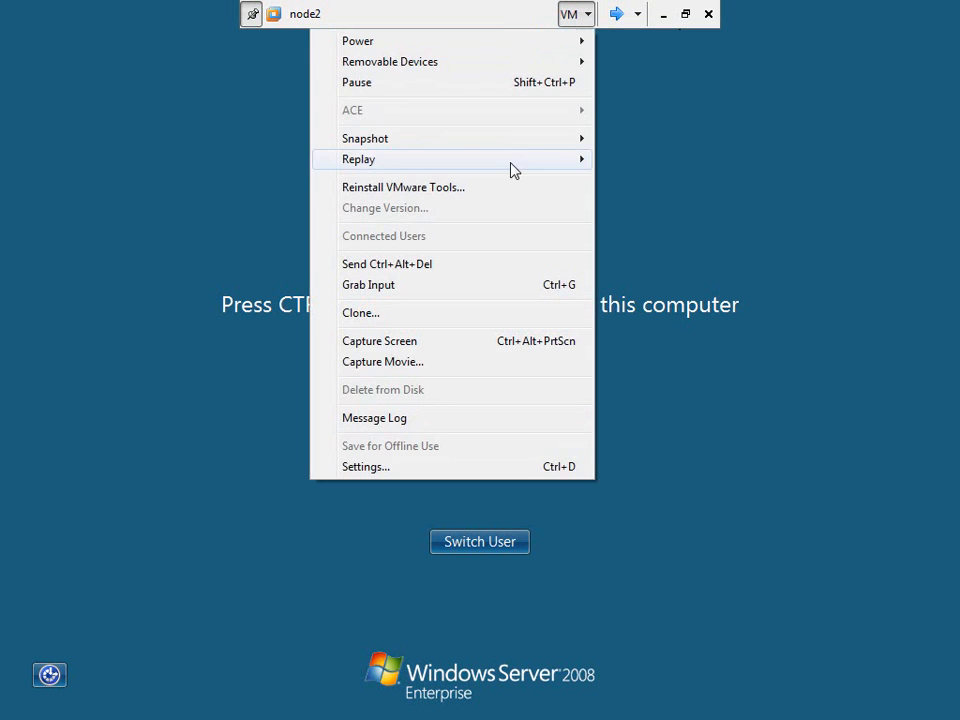
{"action": "left_click", "coordinate": [469, 264]}
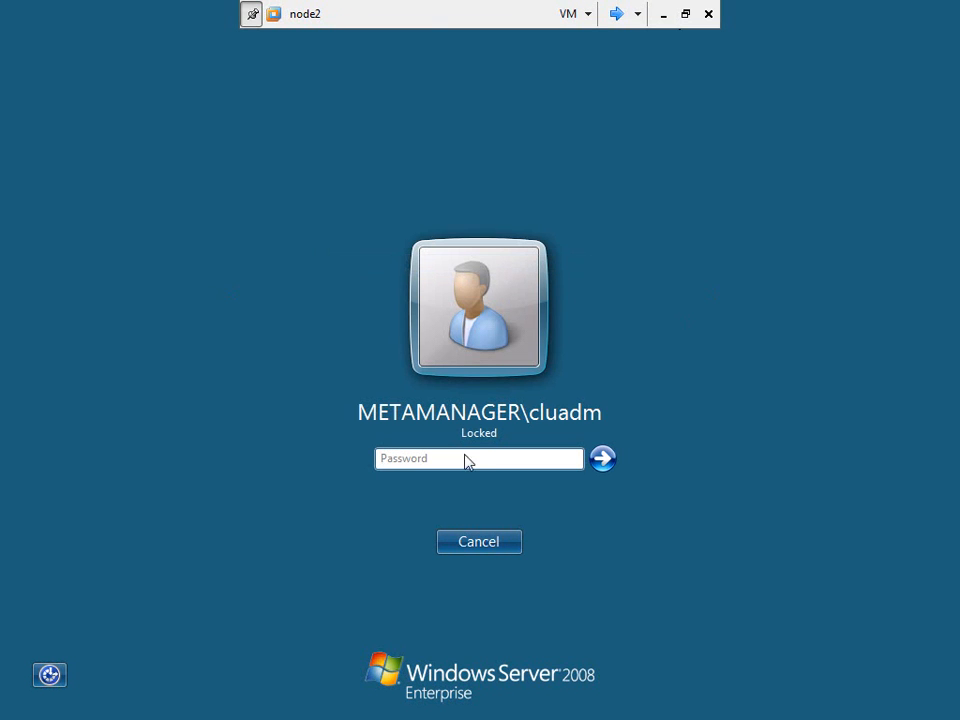
{"action": "type", "text": "••••"}
{"action": "key", "text": "Return"}
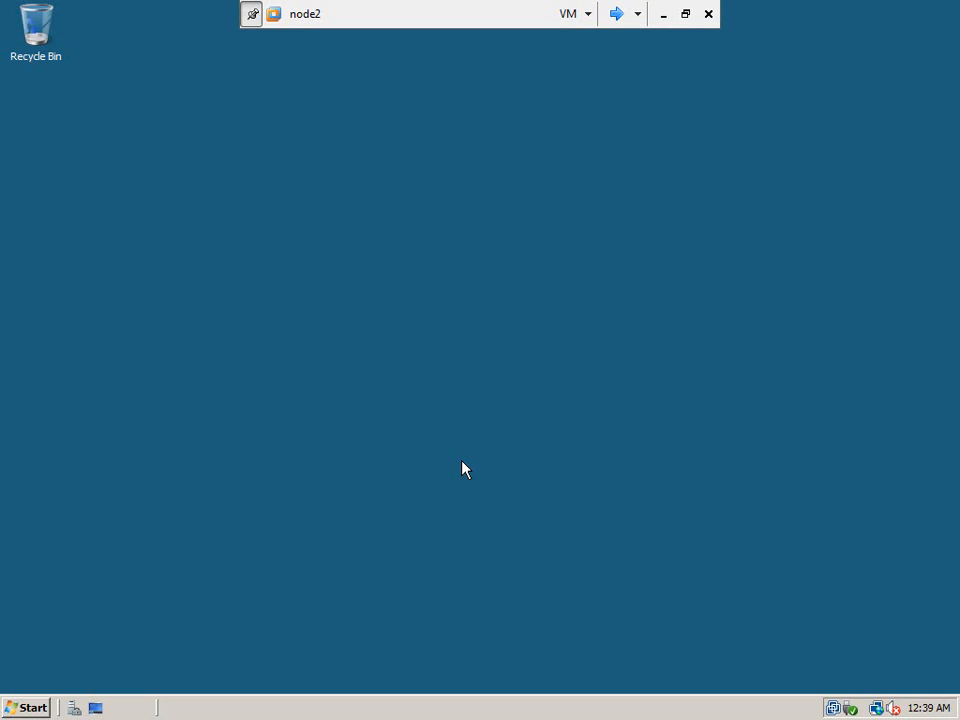
Open Server Manager on node2 and display its Roles summary
{"action": "left_click", "coordinate": [32, 706]}
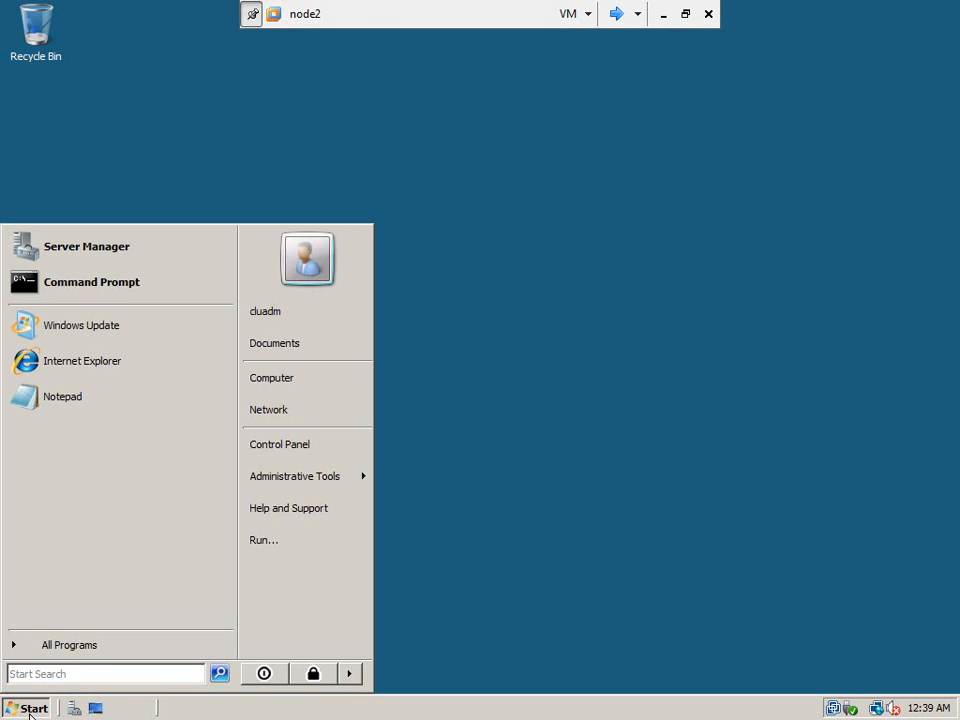
{"action": "mouse_move", "coordinate": [340, 478]}
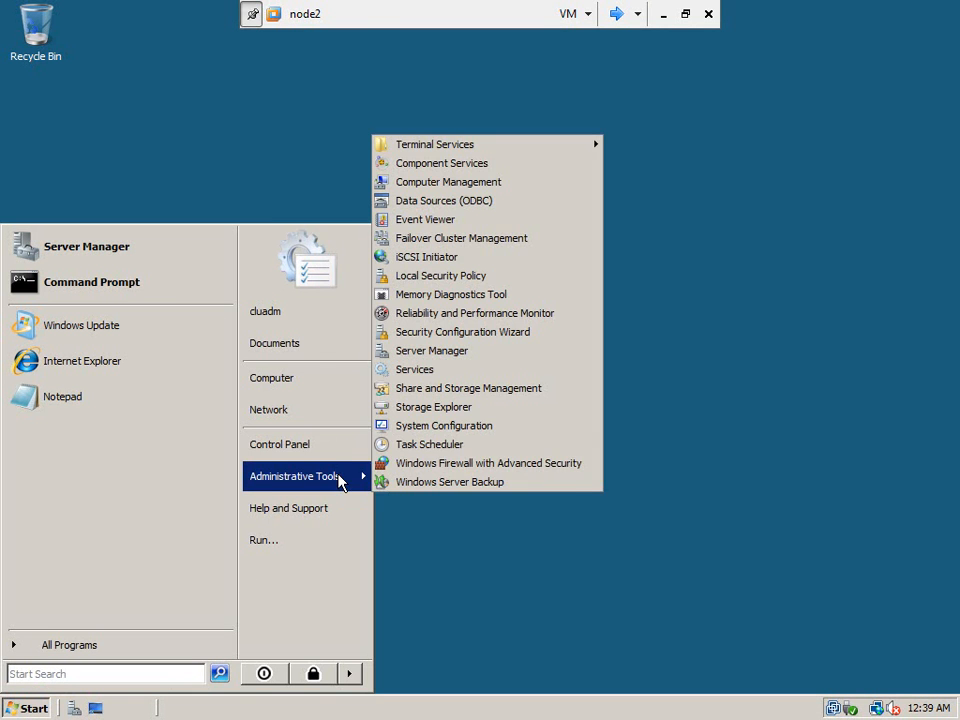
{"action": "left_click", "coordinate": [457, 354]}
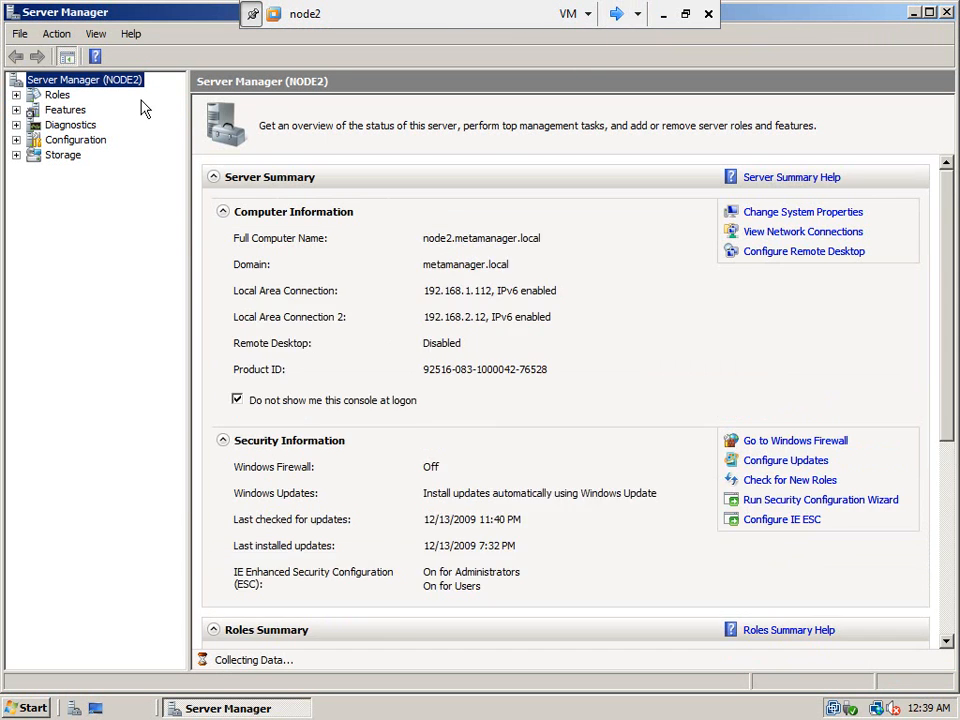
{"action": "left_click", "coordinate": [57, 95]}
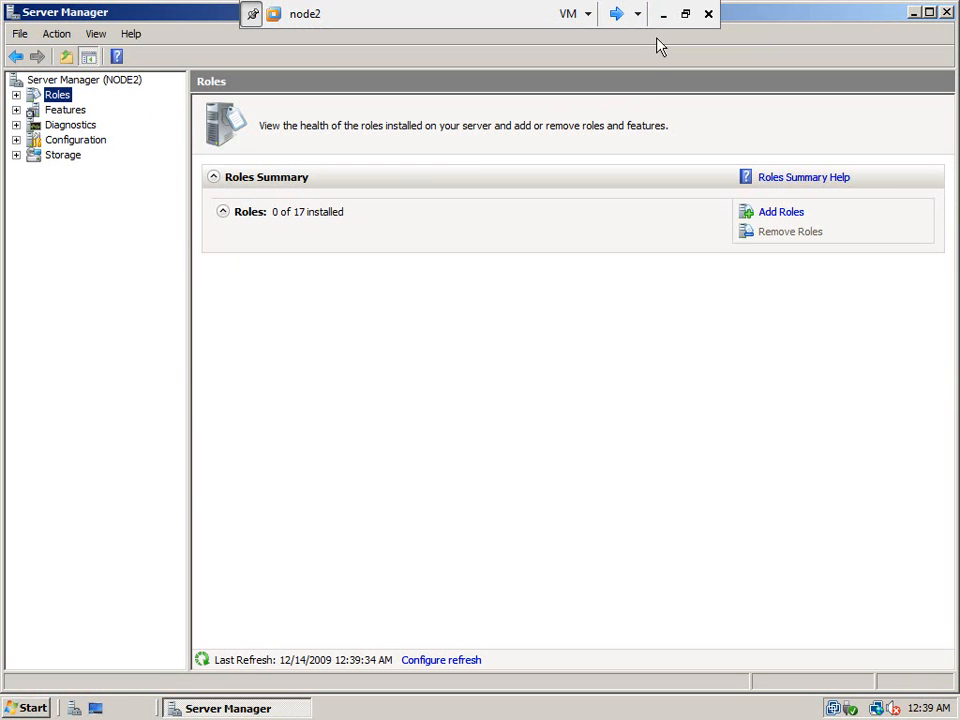
Switch to node1 and start adding a role from the Roles summary in Server Manager
{"action": "left_click", "coordinate": [618, 14]}
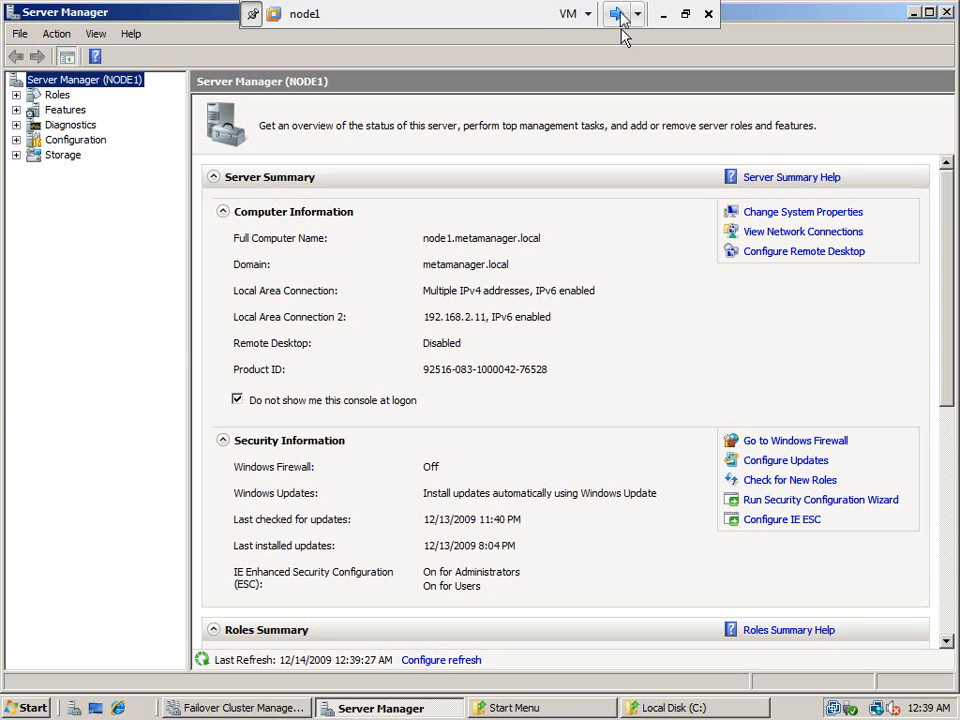
{"action": "left_click", "coordinate": [55, 97]}
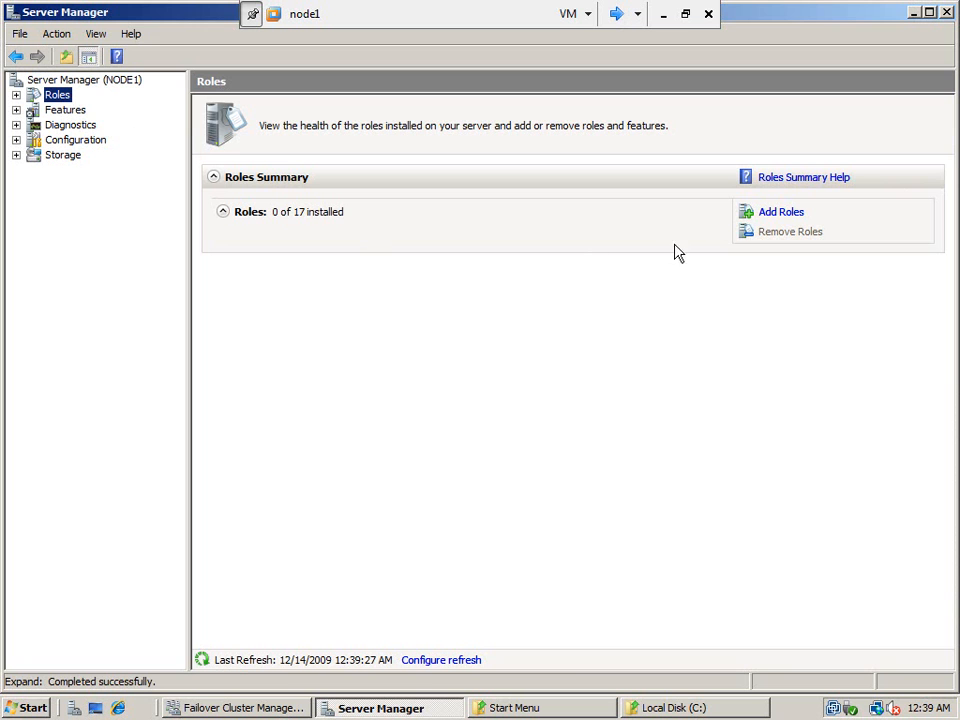
{"action": "left_click", "coordinate": [772, 216]}
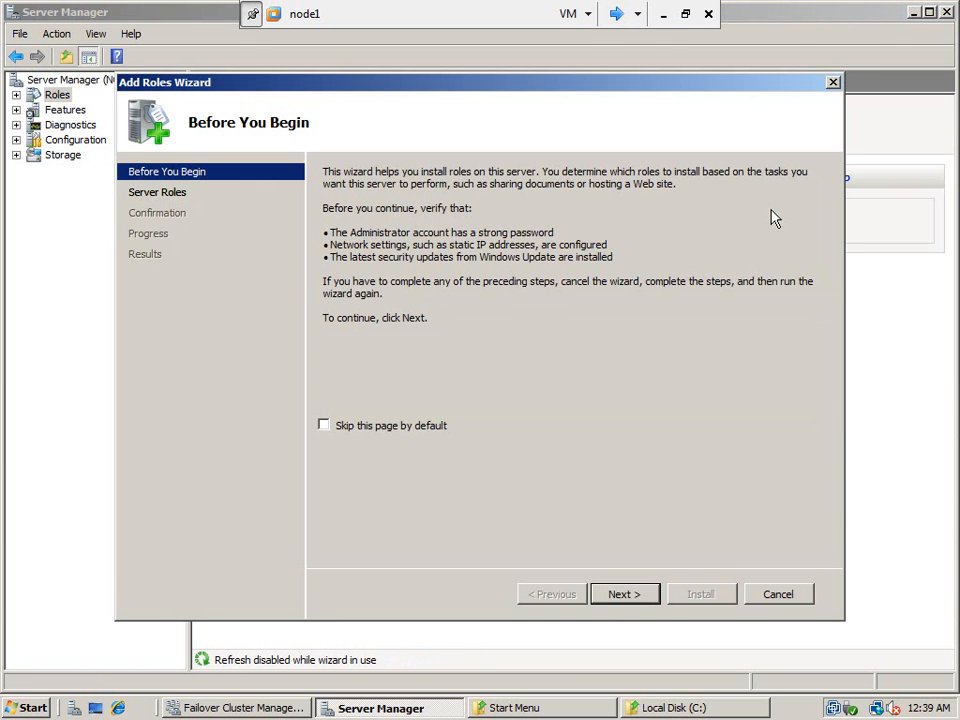
On the host computer, open notes_for_cluster.txt from the cbt_info folder and review the first two outline items
{"action": "left_click", "coordinate": [697, 17]}
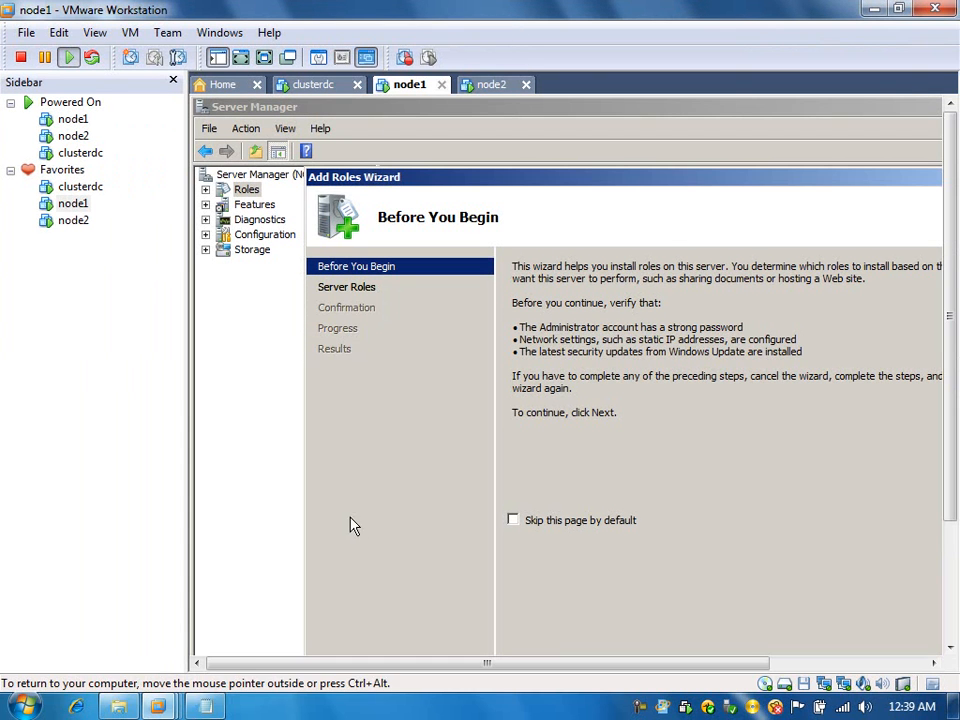
{"action": "left_click", "coordinate": [119, 707]}
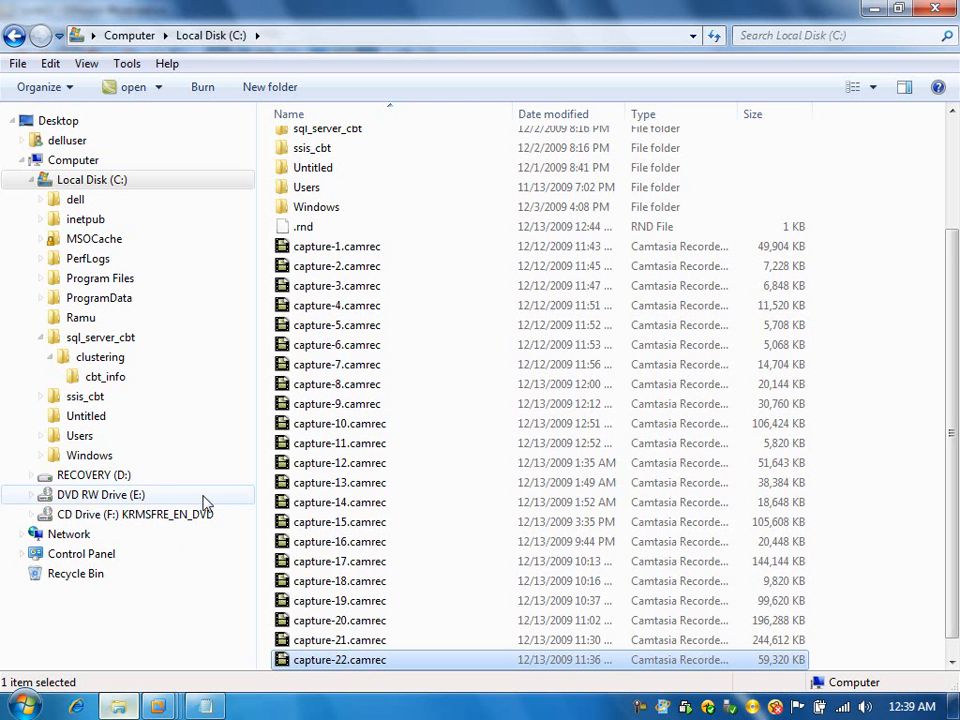
{"action": "left_click", "coordinate": [125, 379]}
{"action": "double_click", "coordinate": [336, 163]}
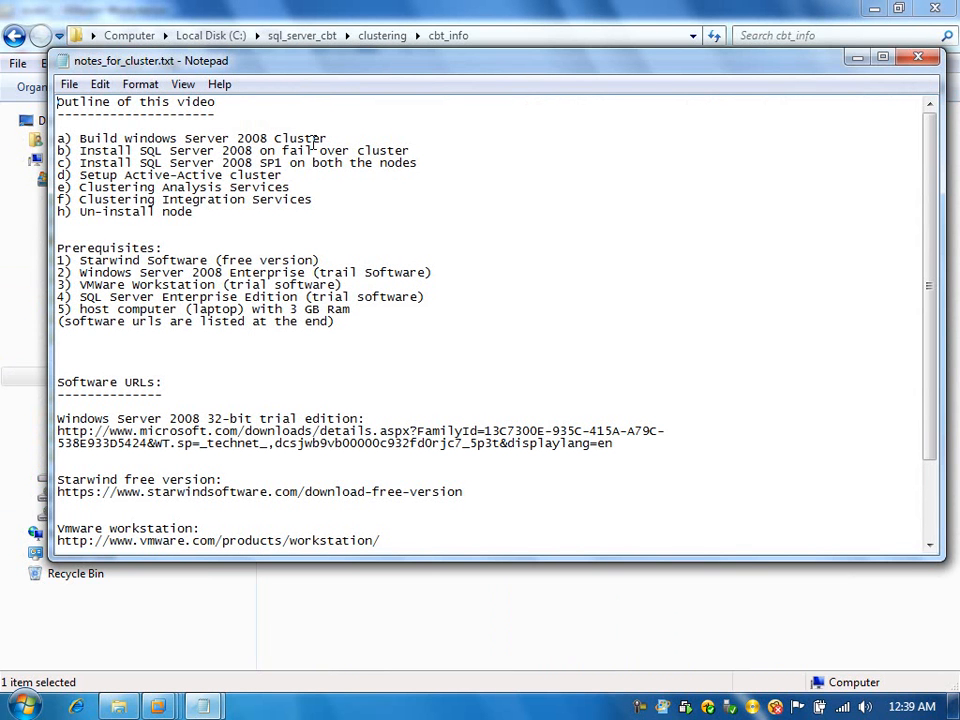
{"action": "left_click_drag", "start_coordinate": [344, 137], "coordinate": [60, 140]}
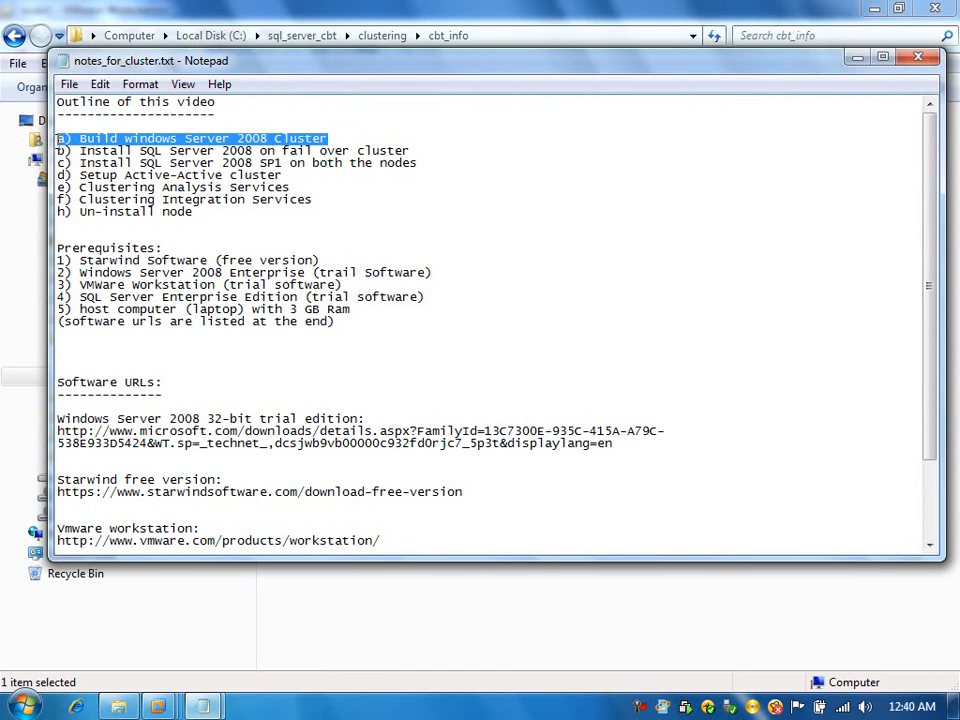
{"action": "left_click_drag", "start_coordinate": [414, 150], "coordinate": [57, 152]}
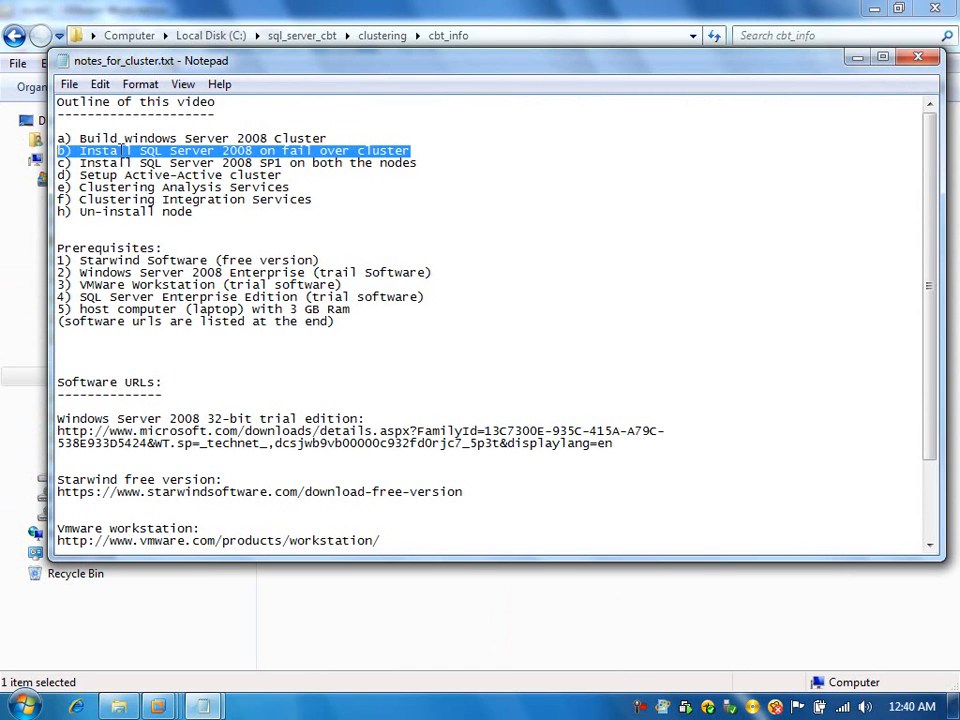
Return to node1 in full screen and select the Application Server role together with its required features
{"action": "mouse_move", "coordinate": [165, 707]}
{"action": "left_click", "coordinate": [470, 608]}
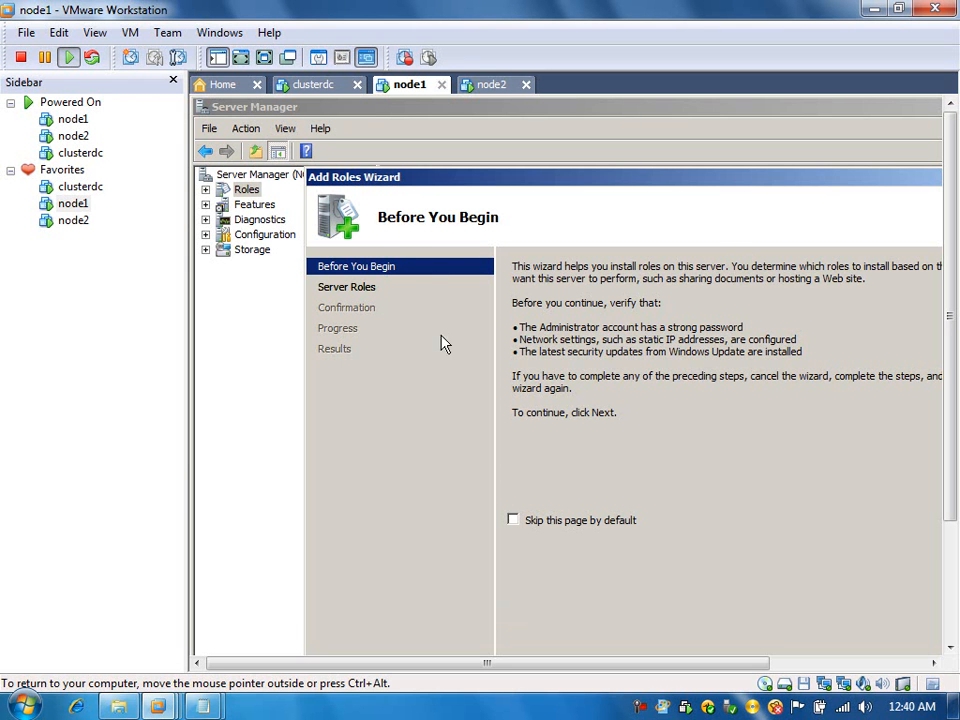
{"action": "left_click", "coordinate": [266, 56]}
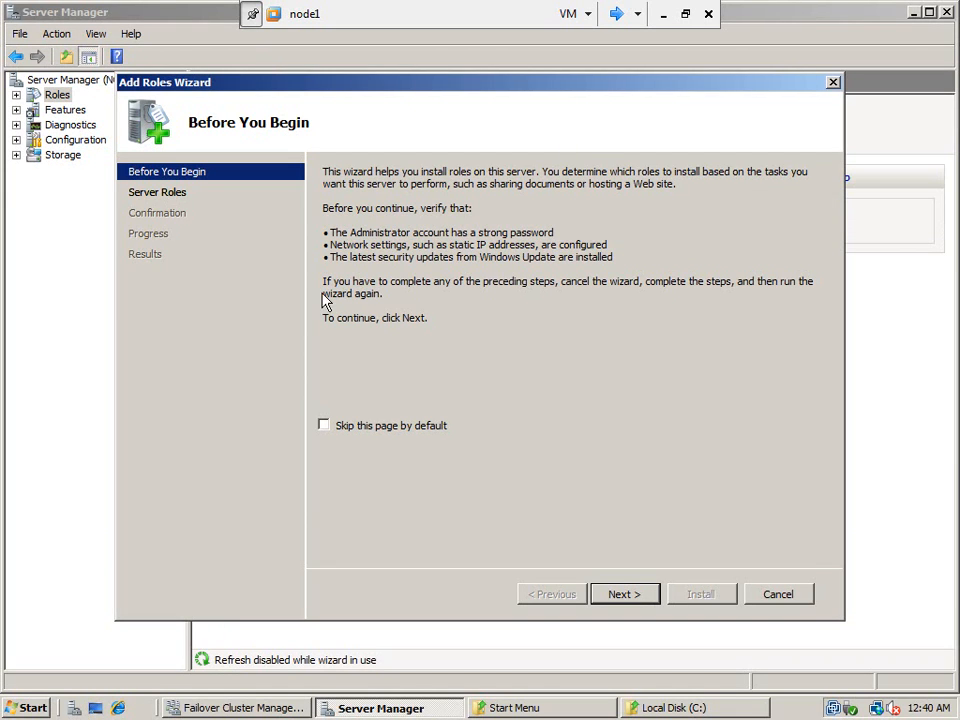
{"action": "left_click", "coordinate": [643, 597]}
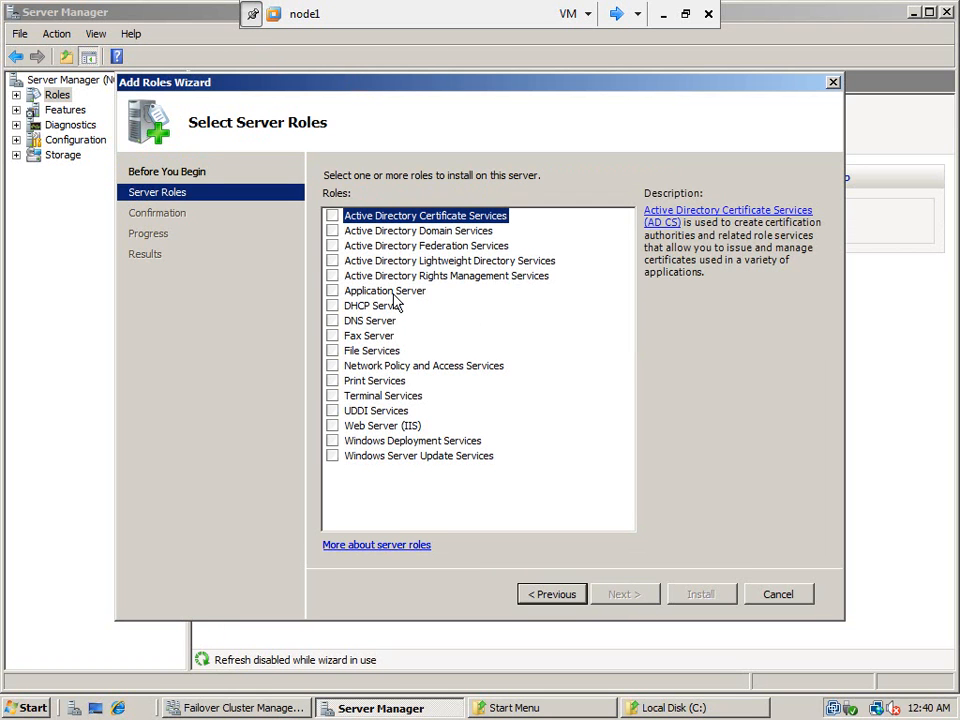
{"action": "left_click", "coordinate": [332, 291]}
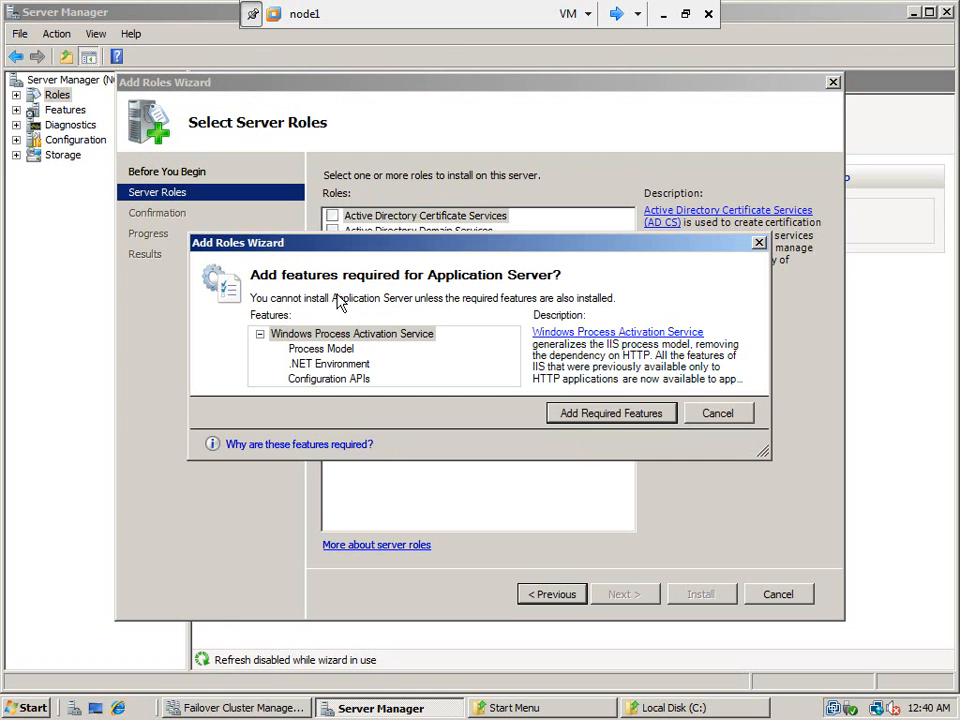
{"action": "left_click", "coordinate": [578, 418]}
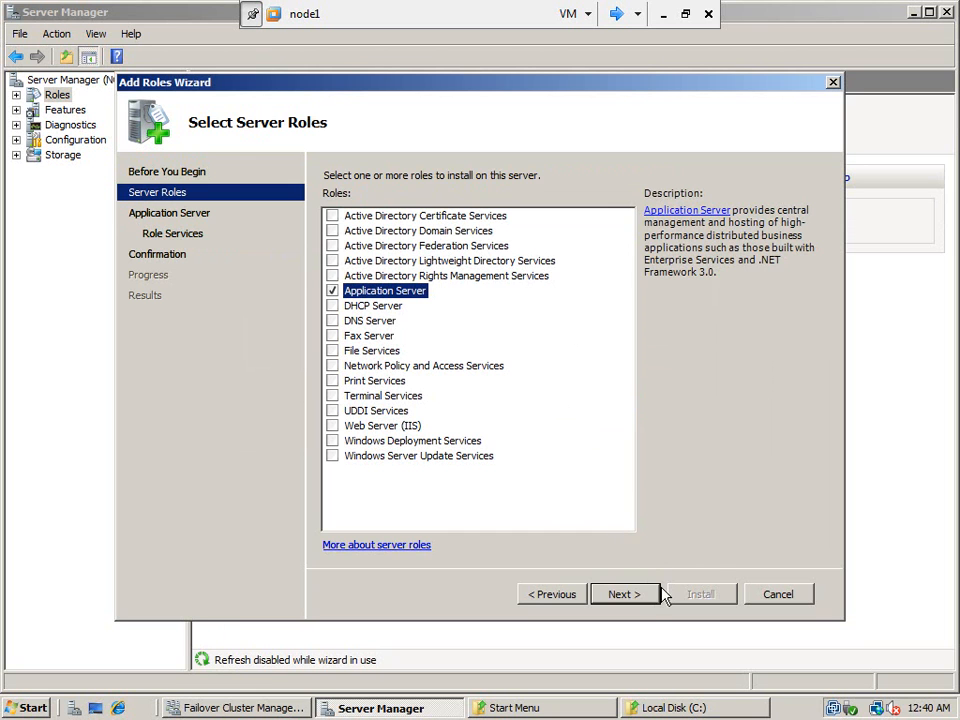
Add the Incoming Remote Transactions and Outgoing Remote Transactions role services and install the Application Server role on node1
{"action": "left_click", "coordinate": [641, 598]}
{"action": "left_click", "coordinate": [632, 598]}
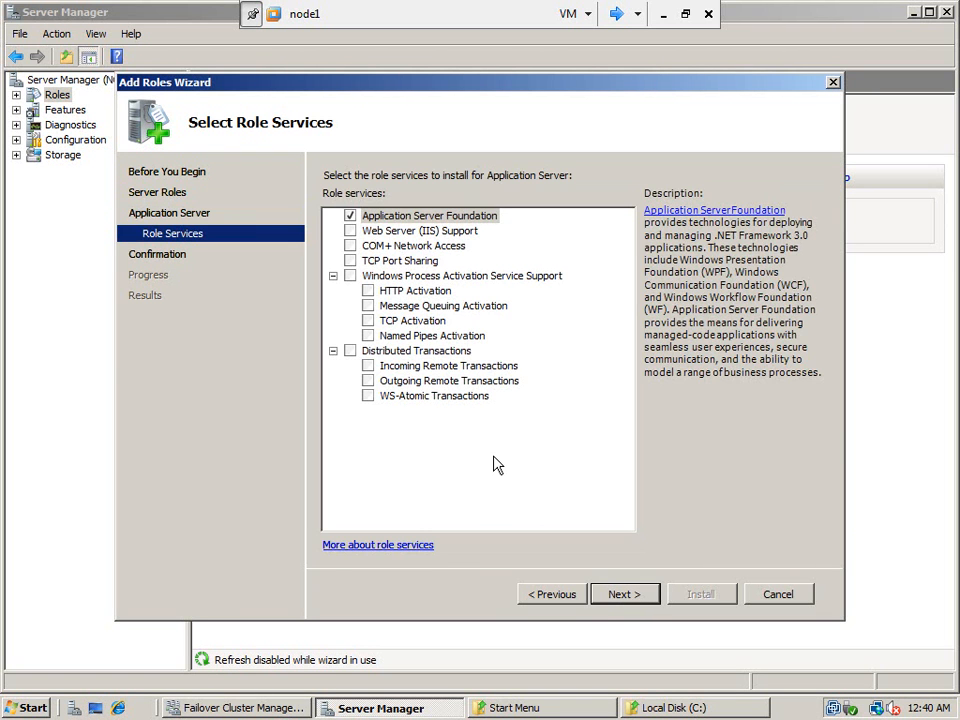
{"action": "left_click", "coordinate": [368, 366]}
{"action": "left_click", "coordinate": [369, 381]}
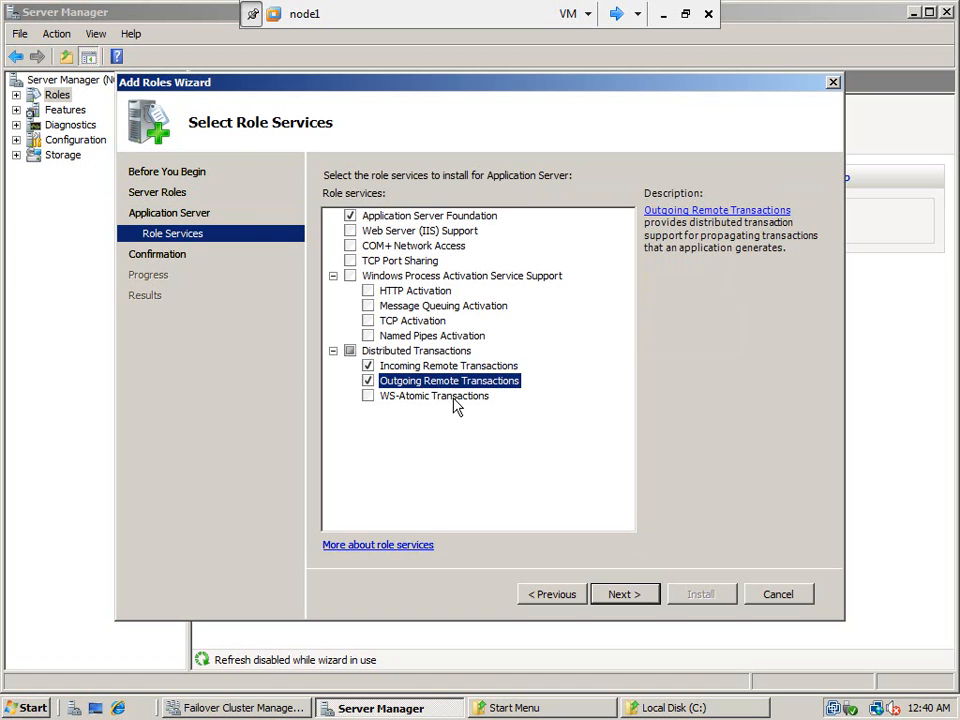
{"action": "left_click", "coordinate": [624, 594]}
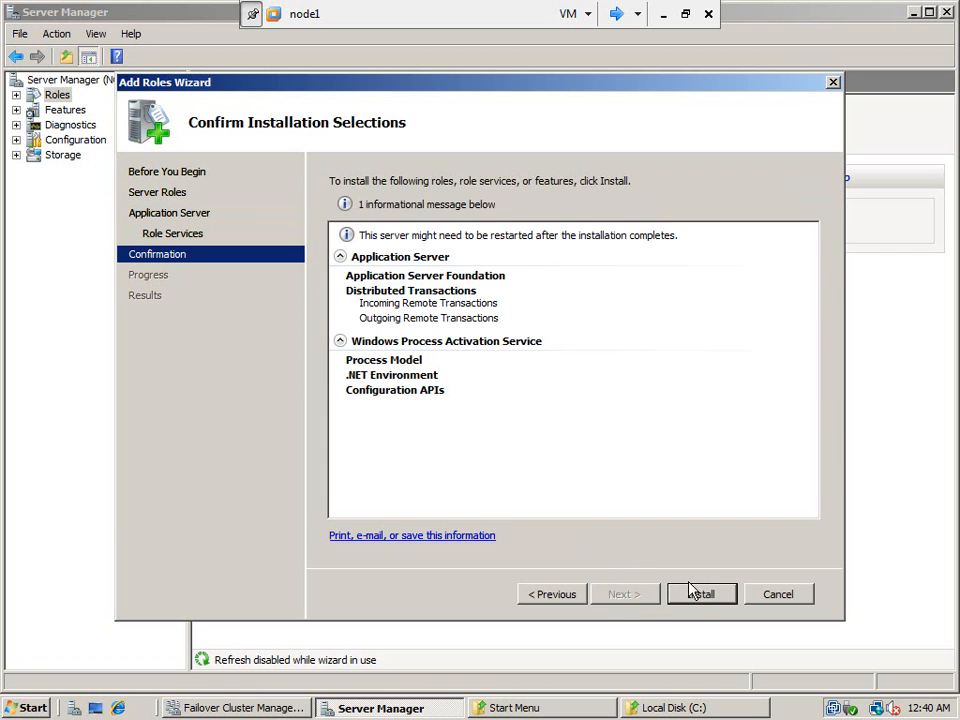
{"action": "left_click", "coordinate": [697, 601]}
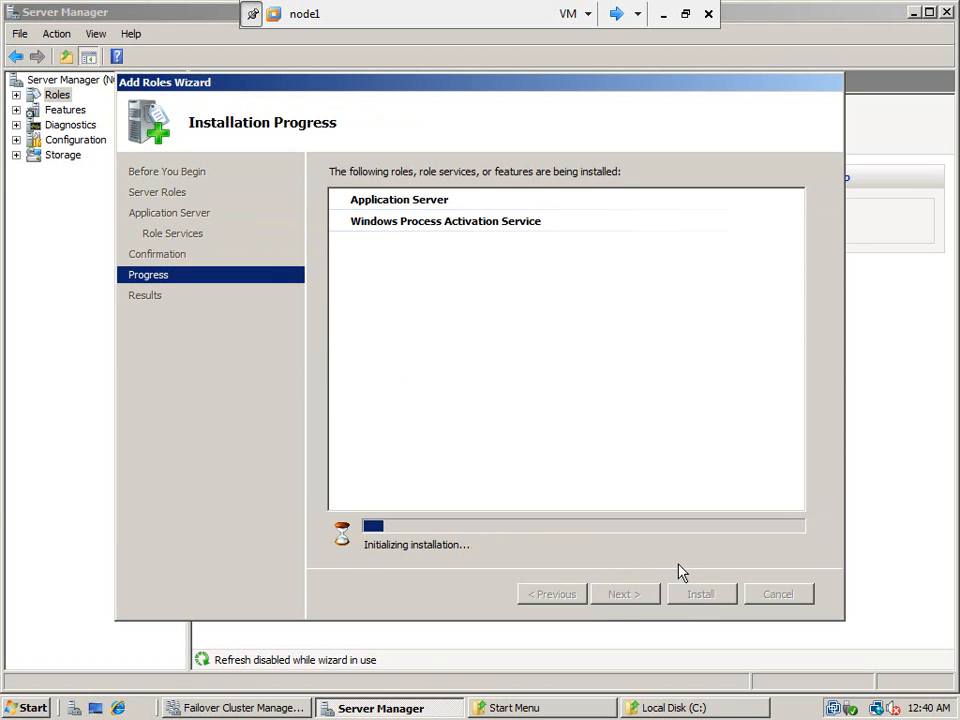
Switch to node2 and start adding roles, selecting the Application Server role together with its required features
{"action": "left_click", "coordinate": [618, 14]}
{"action": "left_click", "coordinate": [615, 20]}
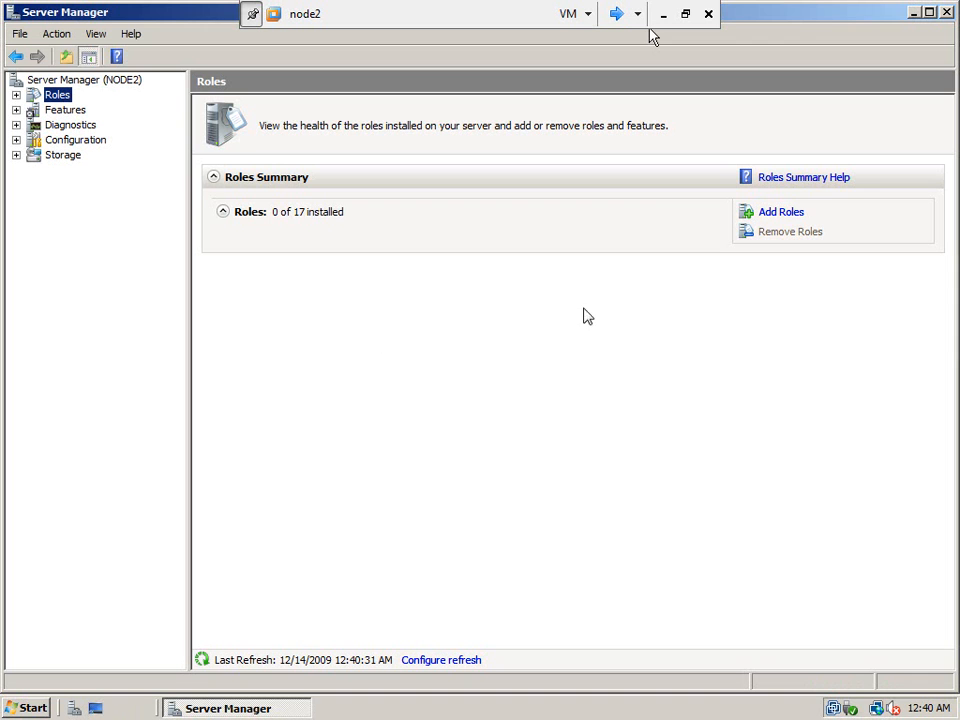
{"action": "left_click", "coordinate": [783, 215]}
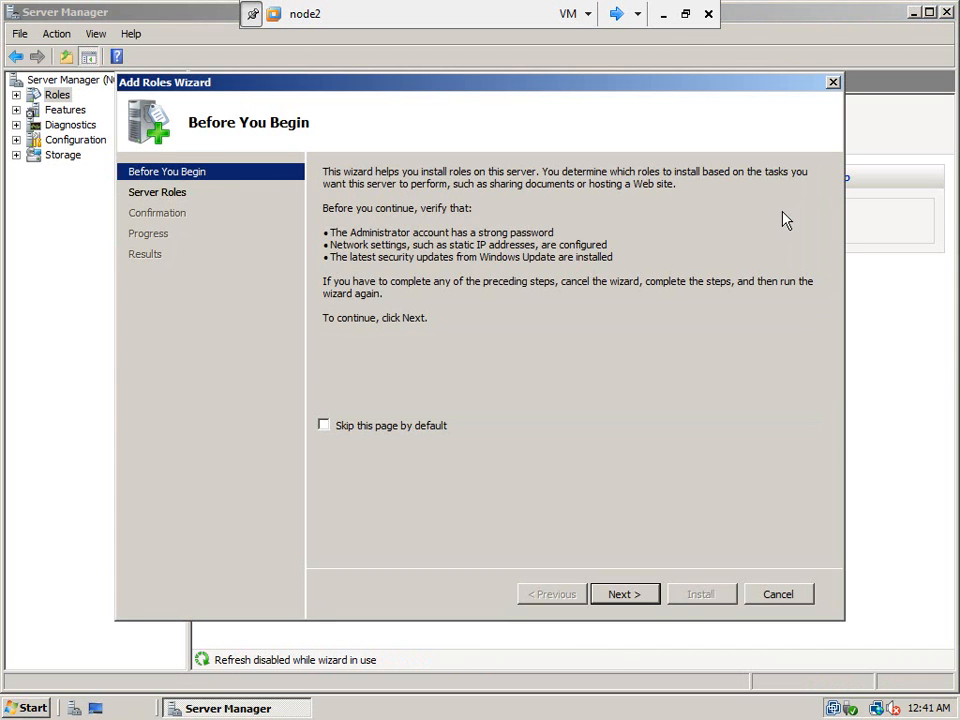
{"action": "left_click", "coordinate": [626, 595]}
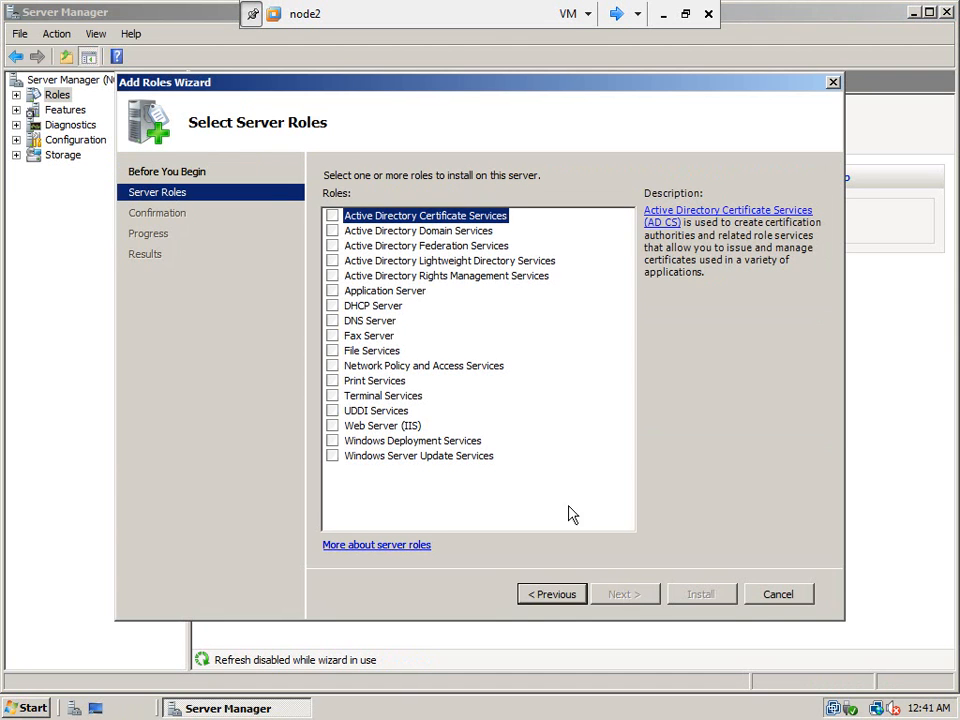
{"action": "left_click", "coordinate": [336, 291]}
{"action": "left_click", "coordinate": [333, 291]}
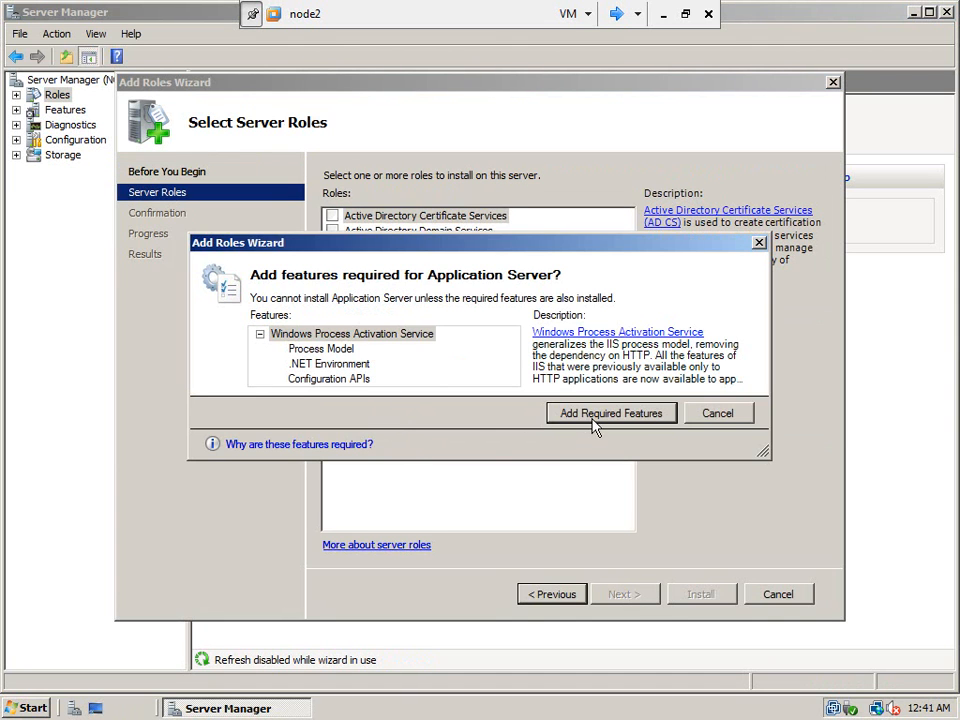
{"action": "left_click", "coordinate": [592, 416]}
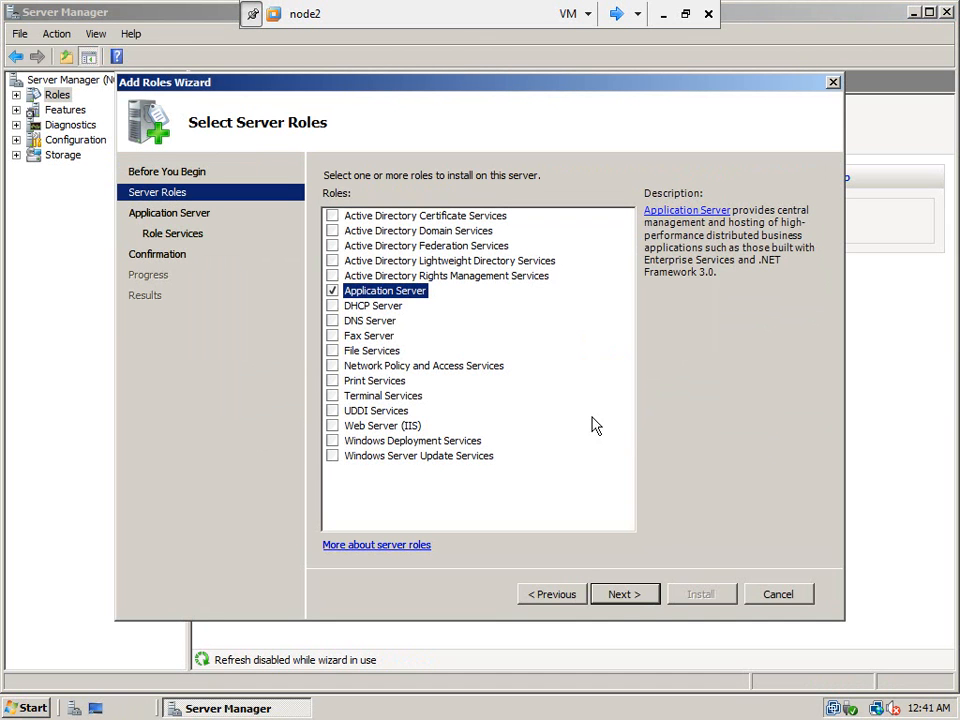
{"action": "left_click", "coordinate": [634, 604]}
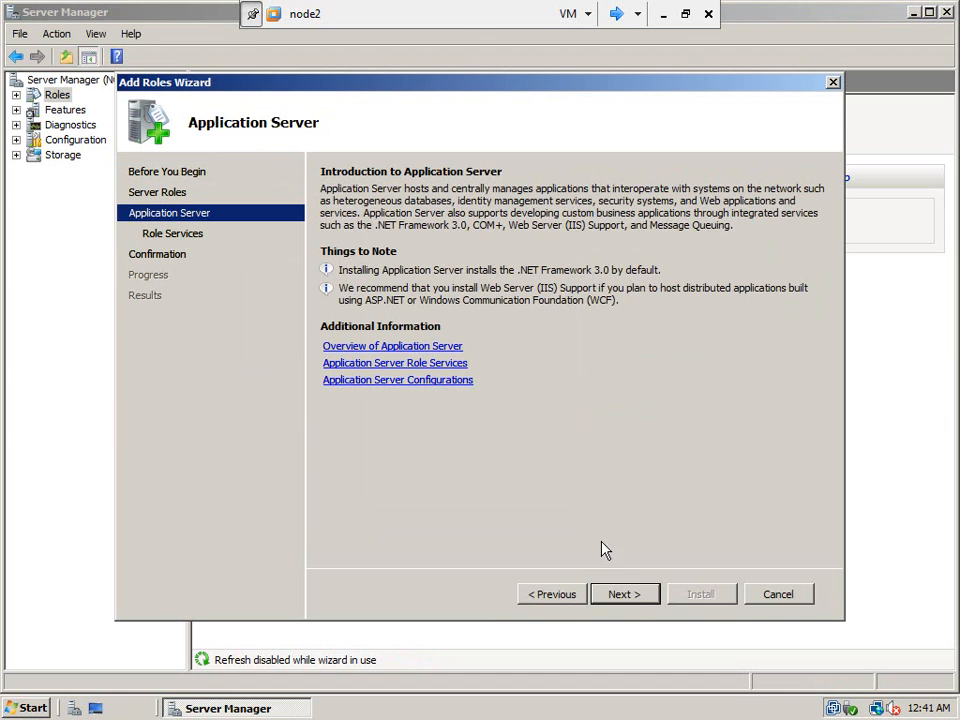
Add the Incoming Remote Transactions and Outgoing Remote Transactions role services and install the Application Server role on node2
{"action": "left_click", "coordinate": [630, 598]}
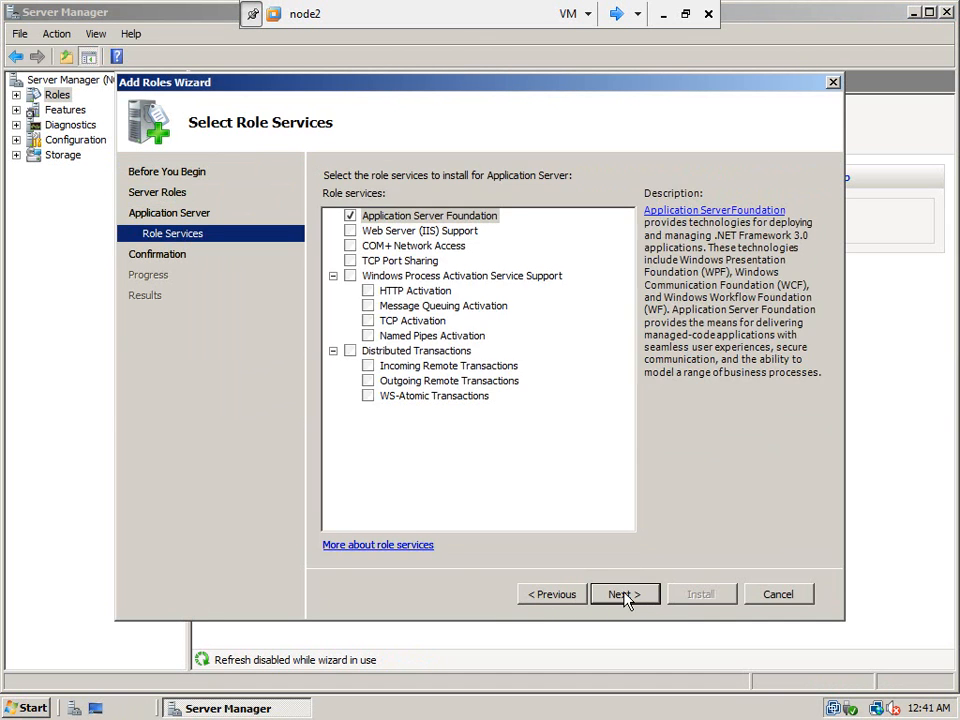
{"action": "left_click", "coordinate": [368, 366]}
{"action": "left_click", "coordinate": [369, 381]}
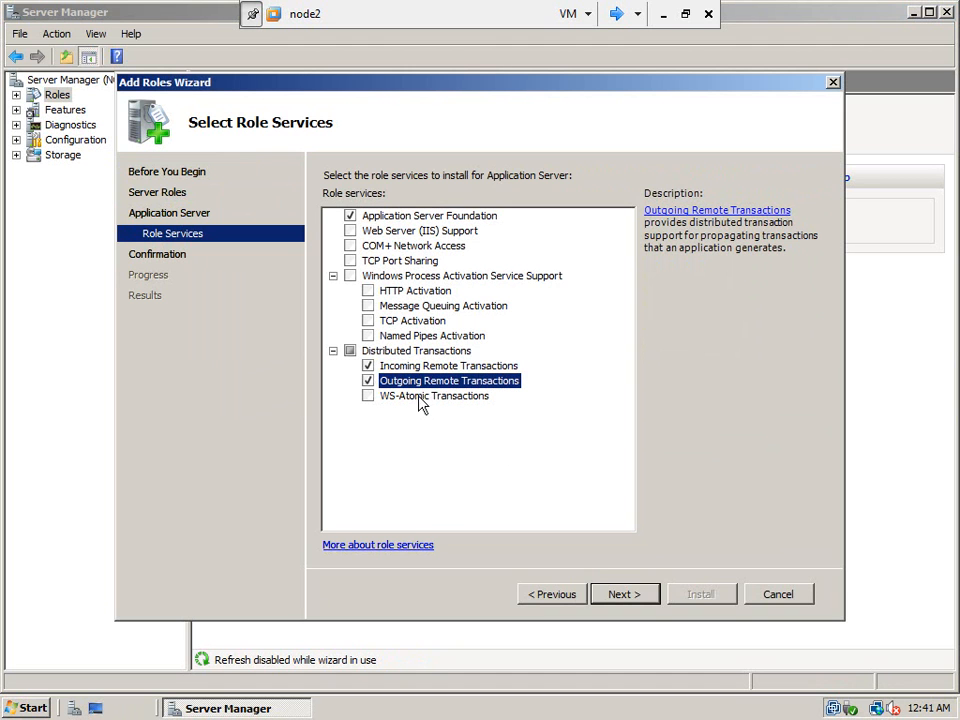
{"action": "left_click", "coordinate": [629, 597]}
{"action": "left_click", "coordinate": [700, 596]}
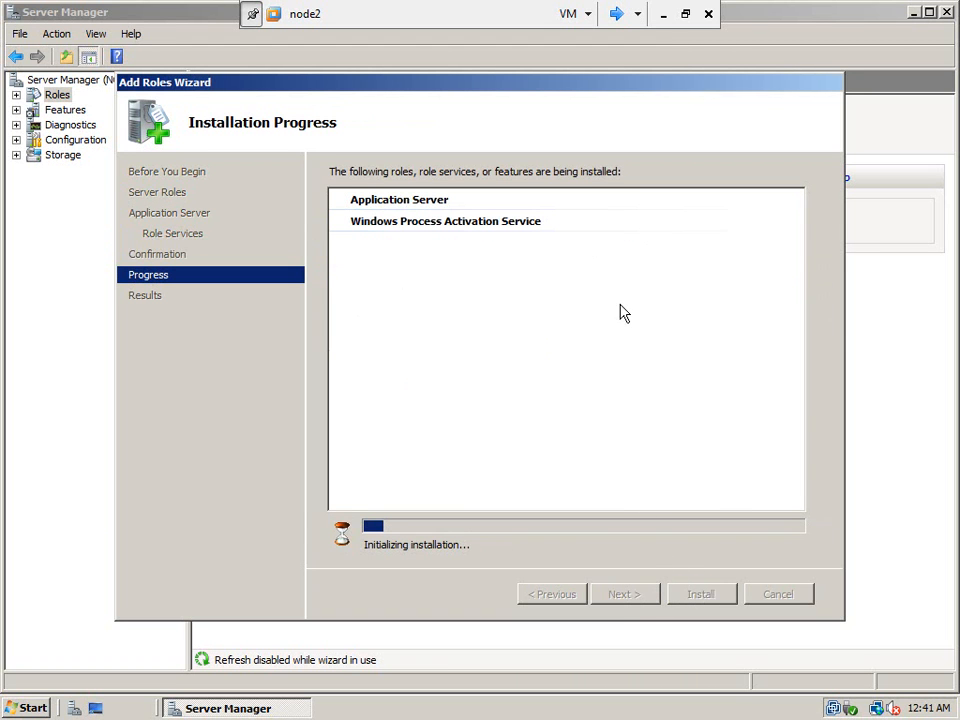
Close the finished Add Roles Wizard on node1 and on node2
{"action": "left_click", "coordinate": [617, 14]}
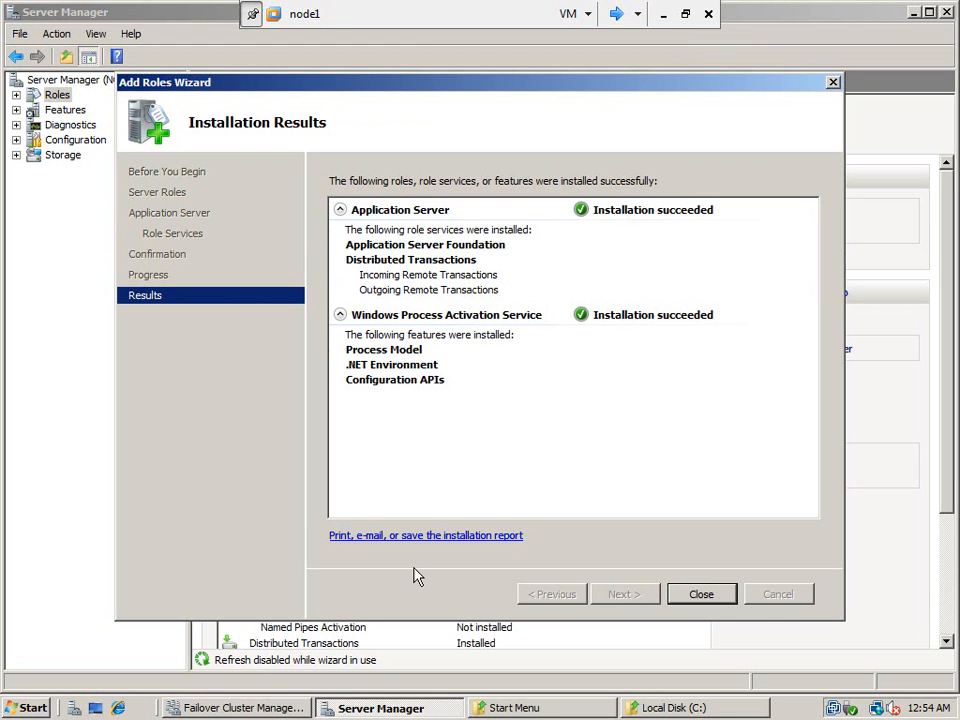
{"action": "left_click", "coordinate": [702, 594]}
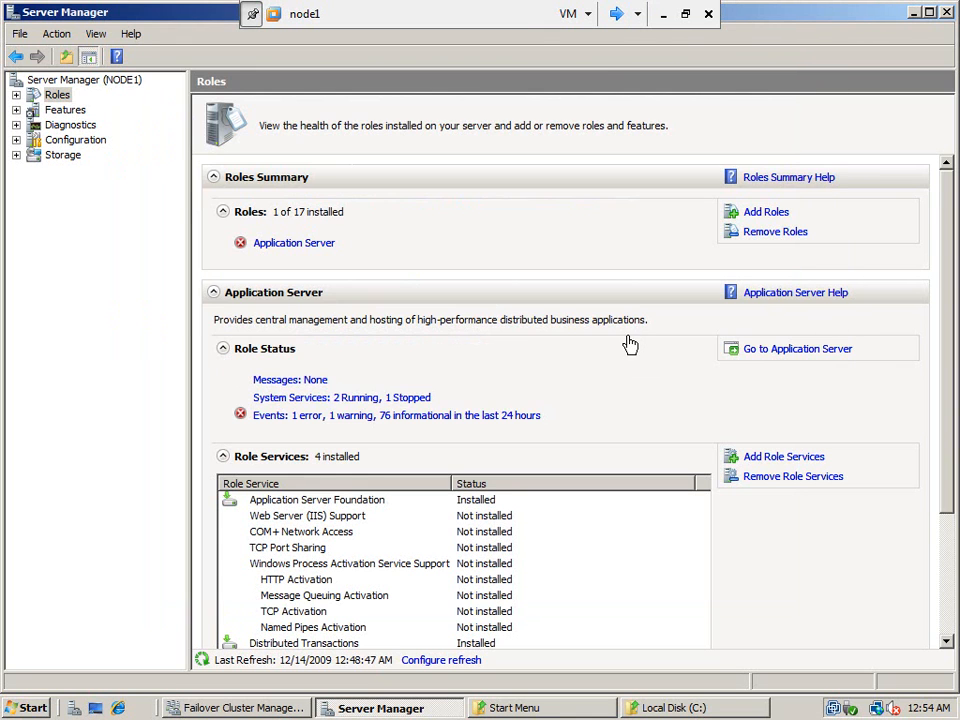
{"action": "left_click", "coordinate": [617, 14]}
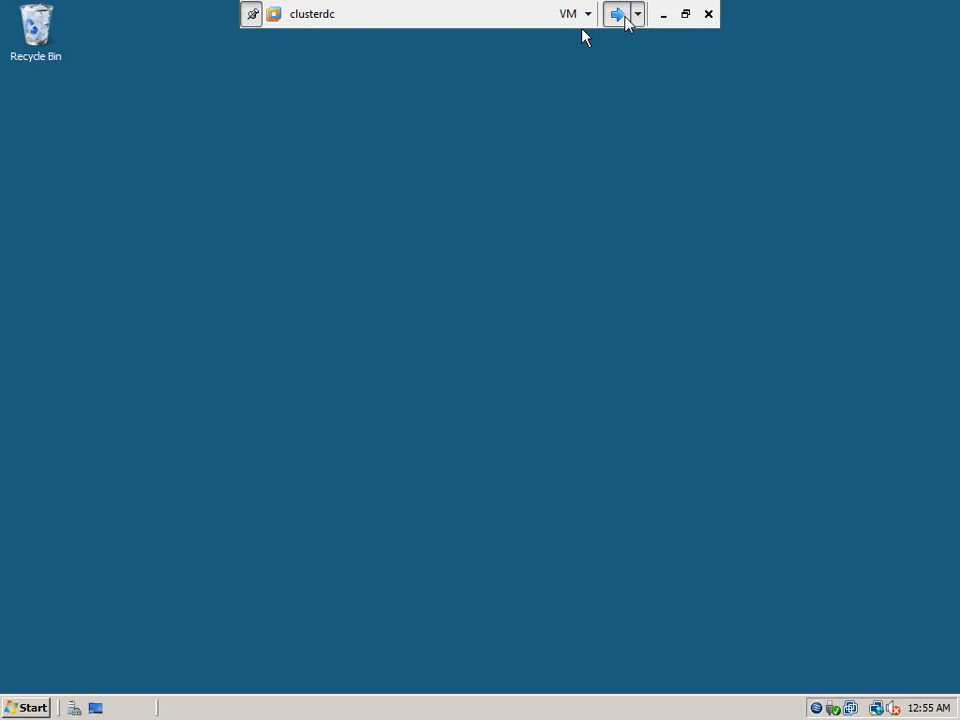
{"action": "left_click", "coordinate": [616, 15]}
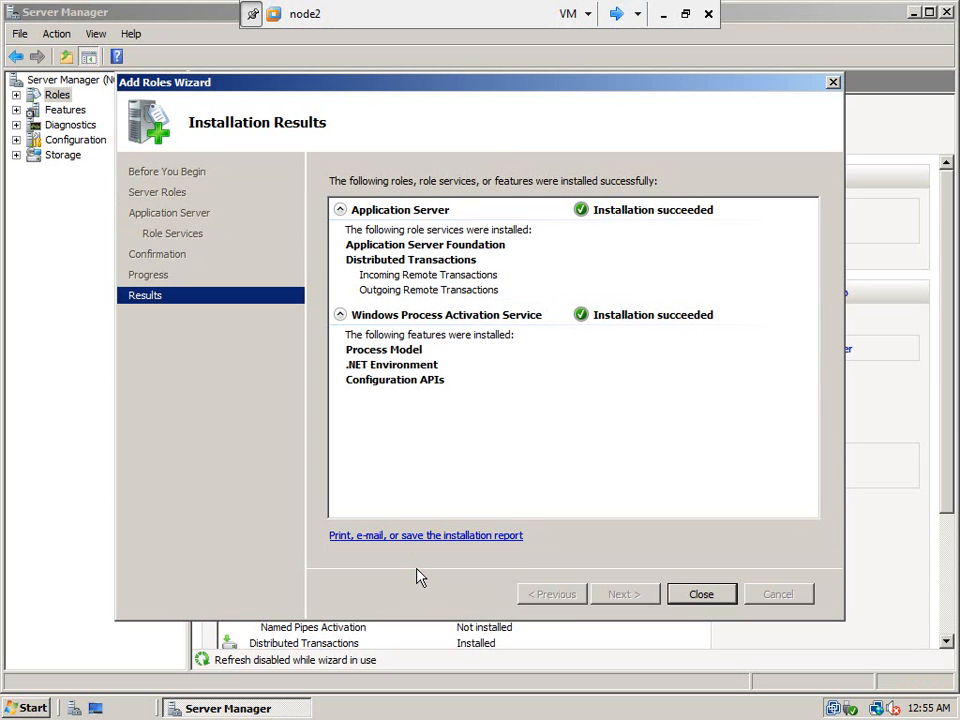
{"action": "left_click", "coordinate": [701, 595]}
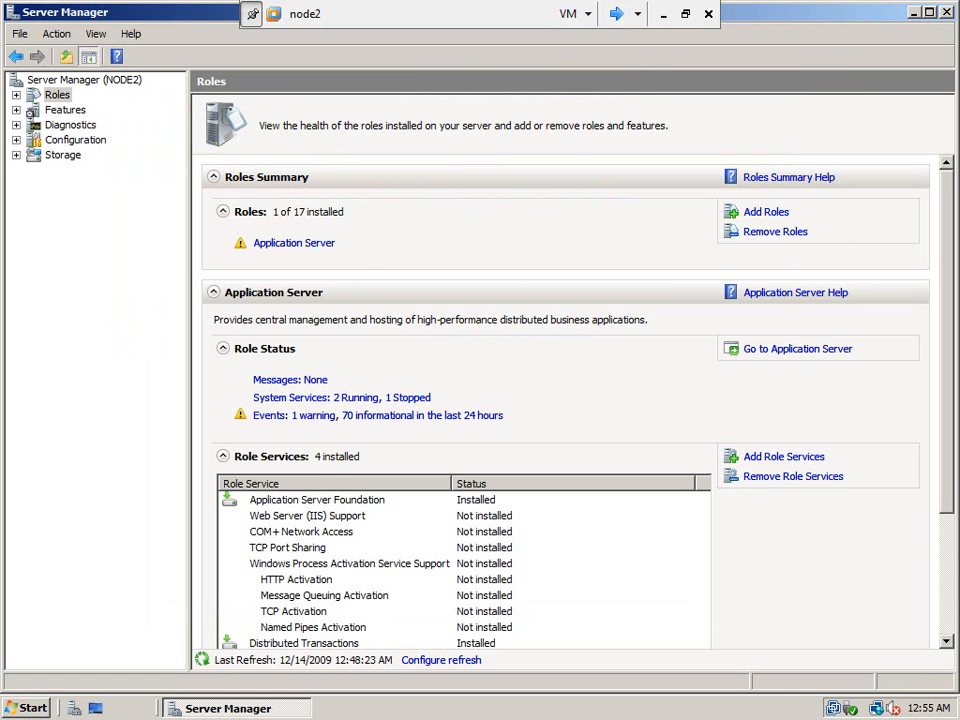
Open the Application Server role page on node1, compare its events with node2's role status, and look through node1's event list
{"action": "left_click", "coordinate": [619, 14]}
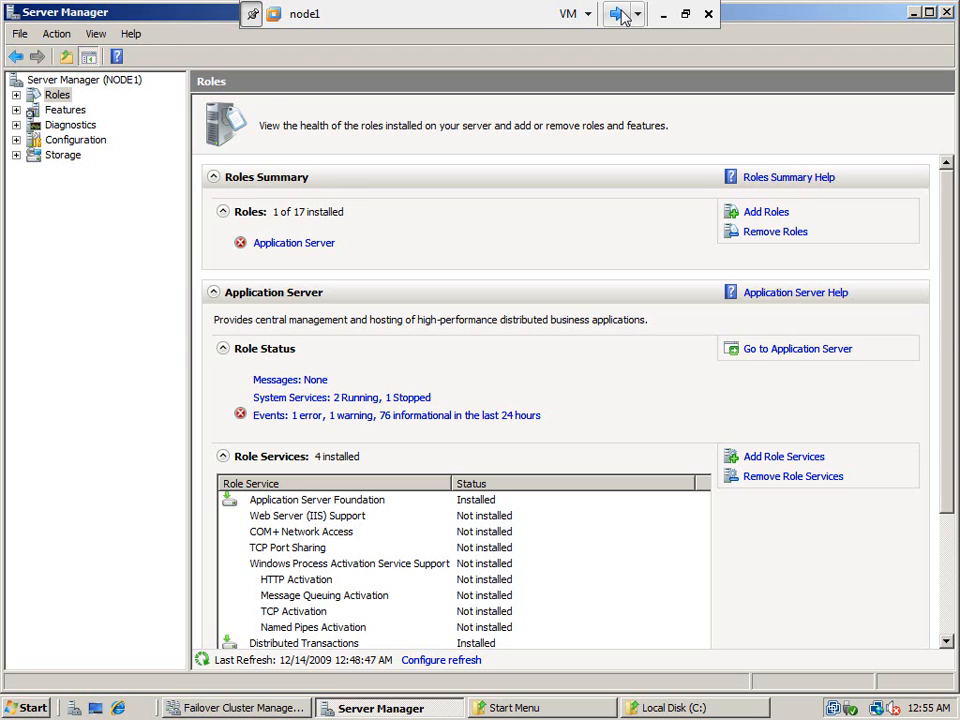
{"action": "left_click", "coordinate": [296, 245]}
{"action": "left_click", "coordinate": [352, 416]}
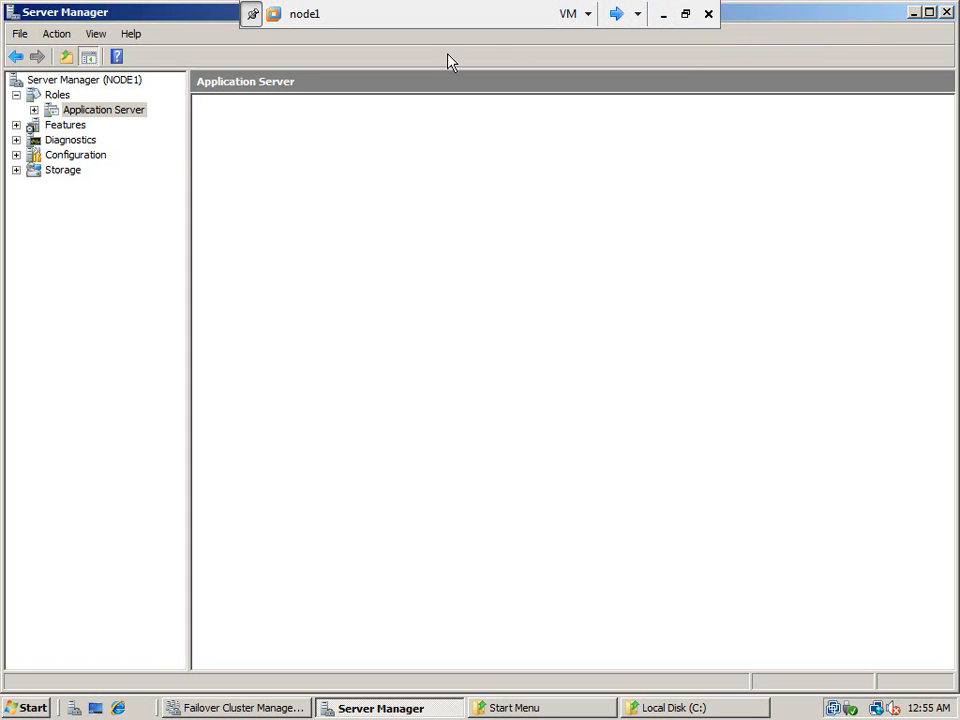
{"action": "left_click", "coordinate": [617, 14]}
{"action": "left_click", "coordinate": [617, 14]}
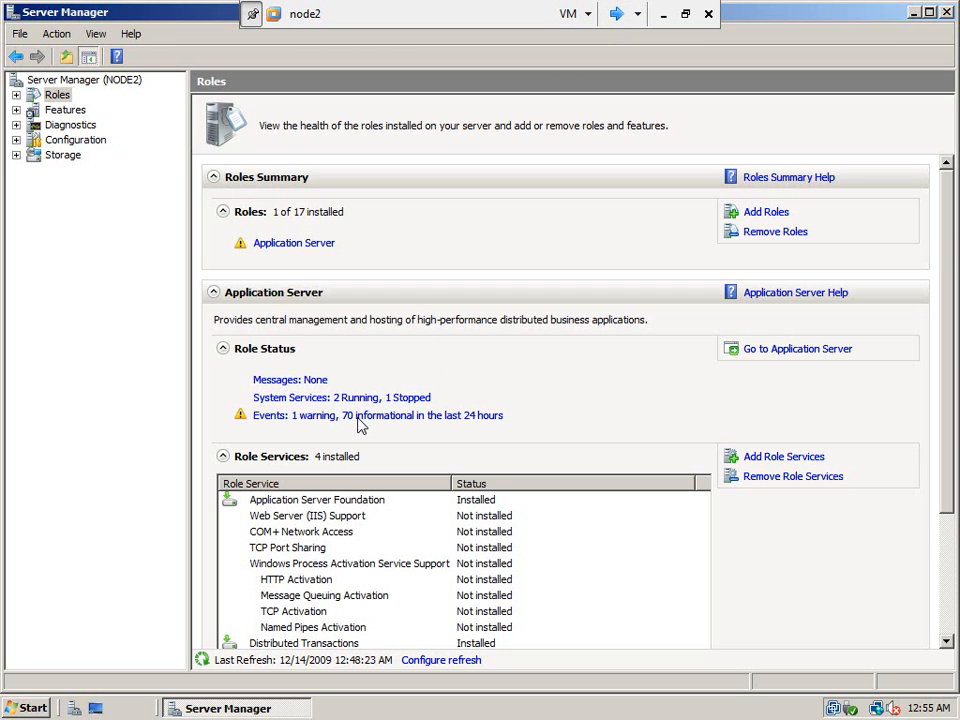
{"action": "left_click", "coordinate": [619, 14]}
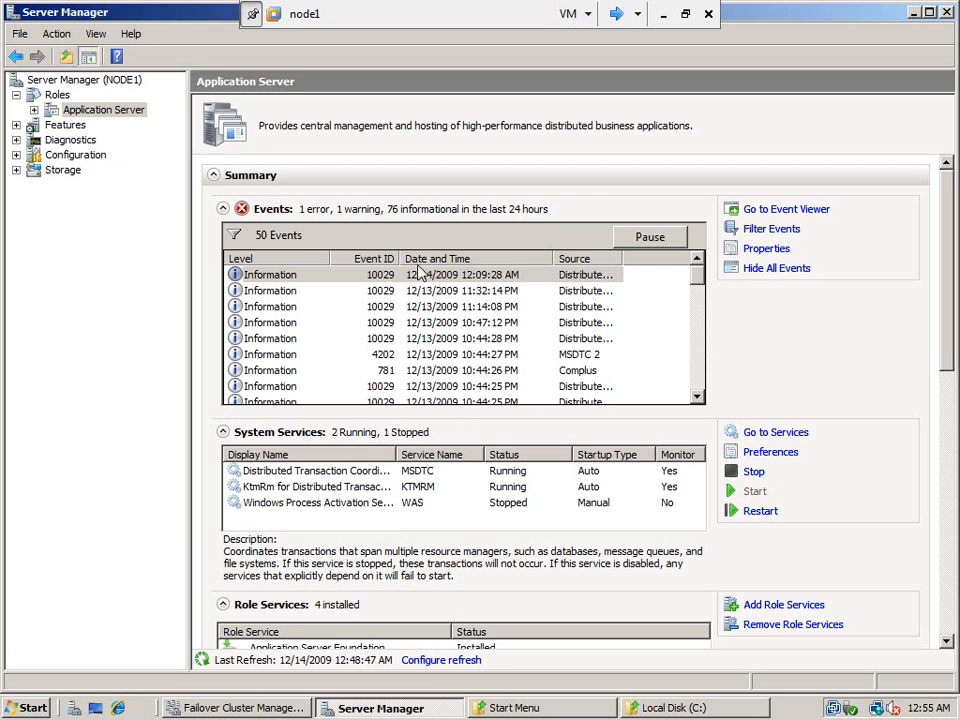
{"action": "left_click", "coordinate": [398, 280]}
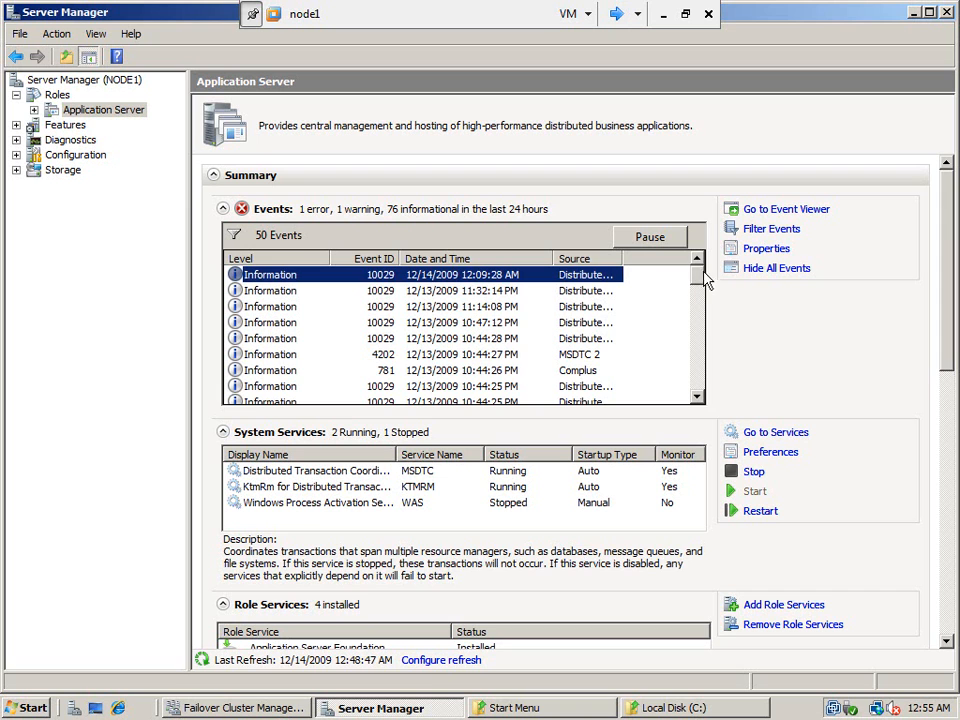
{"action": "left_click", "coordinate": [701, 306]}
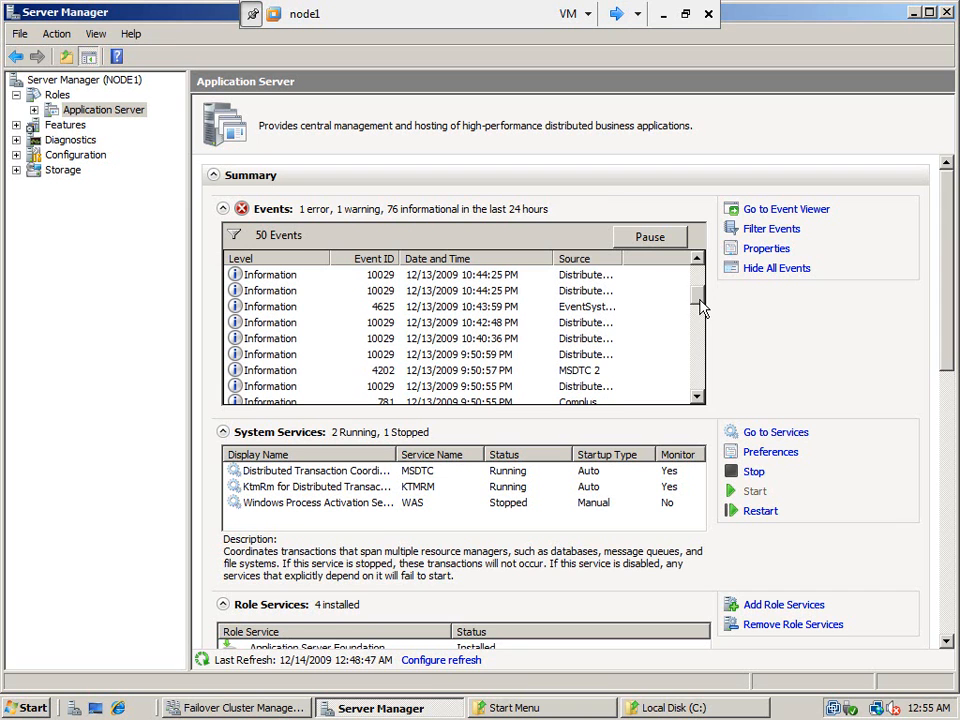
{"action": "left_click", "coordinate": [697, 272]}
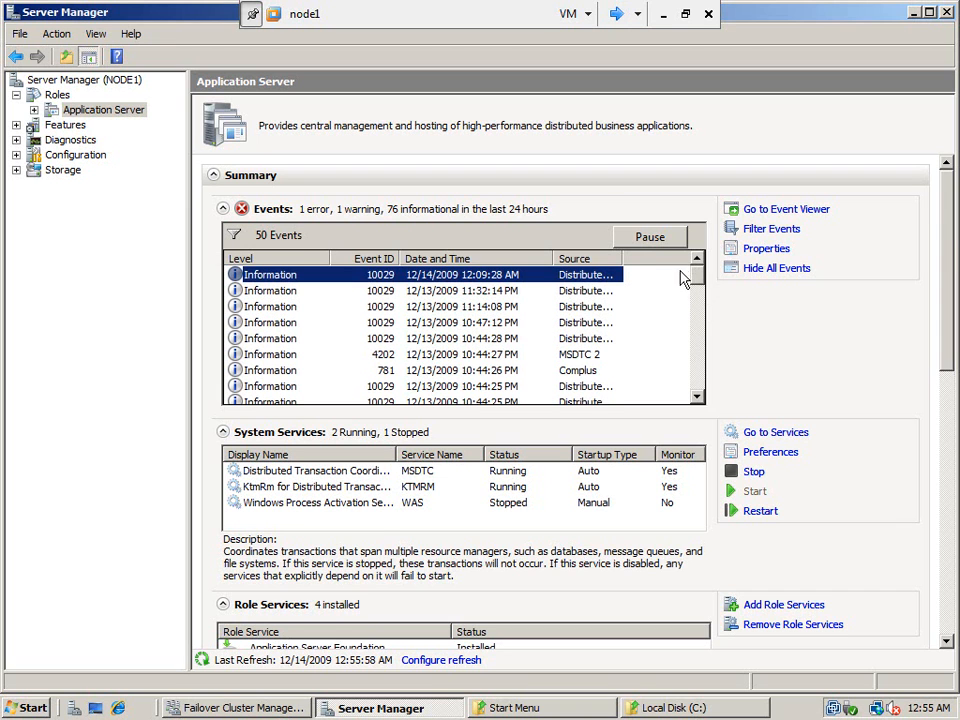
Filter the Application Server events on node1 to show only the Critical and Error levels
{"action": "left_click", "coordinate": [769, 231]}
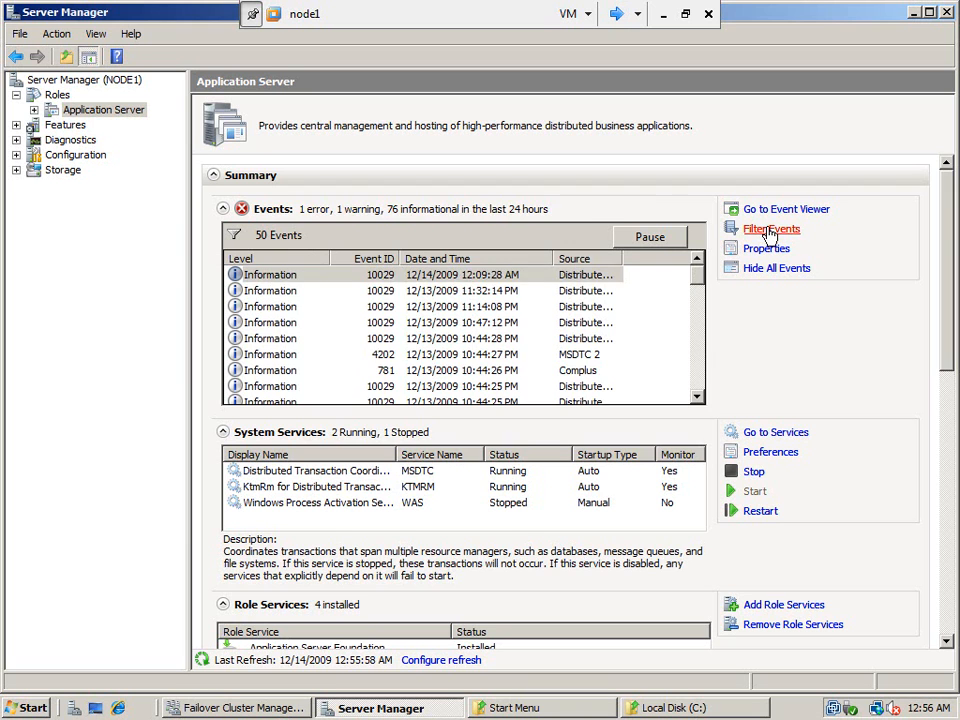
{"action": "left_click", "coordinate": [362, 264]}
{"action": "left_click", "coordinate": [362, 265]}
{"action": "left_click", "coordinate": [420, 264]}
{"action": "left_click", "coordinate": [421, 285]}
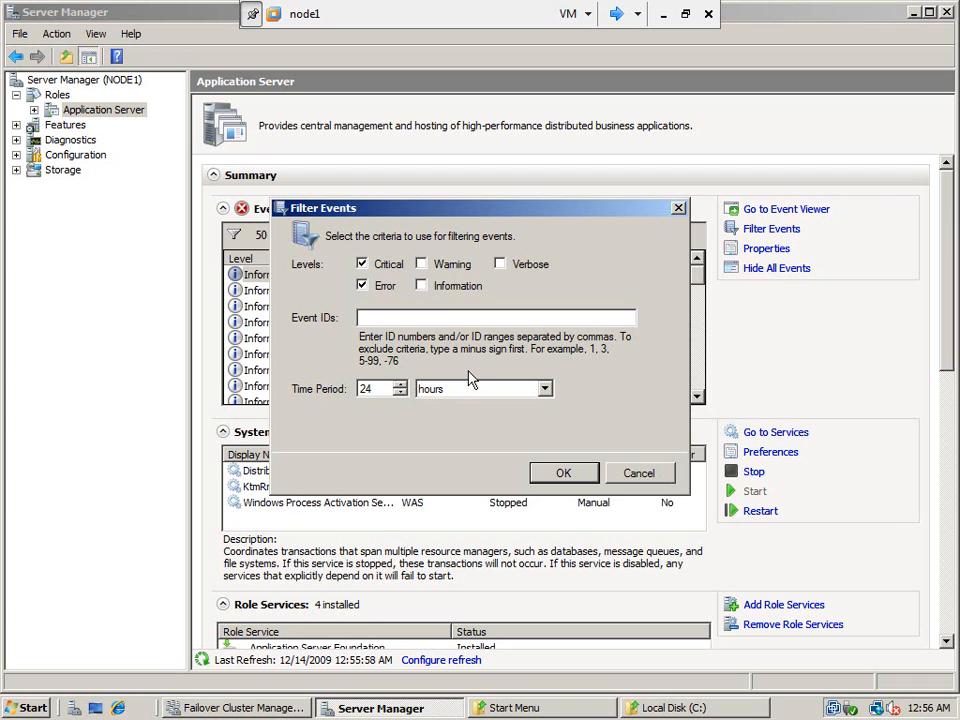
{"action": "left_click", "coordinate": [554, 475]}
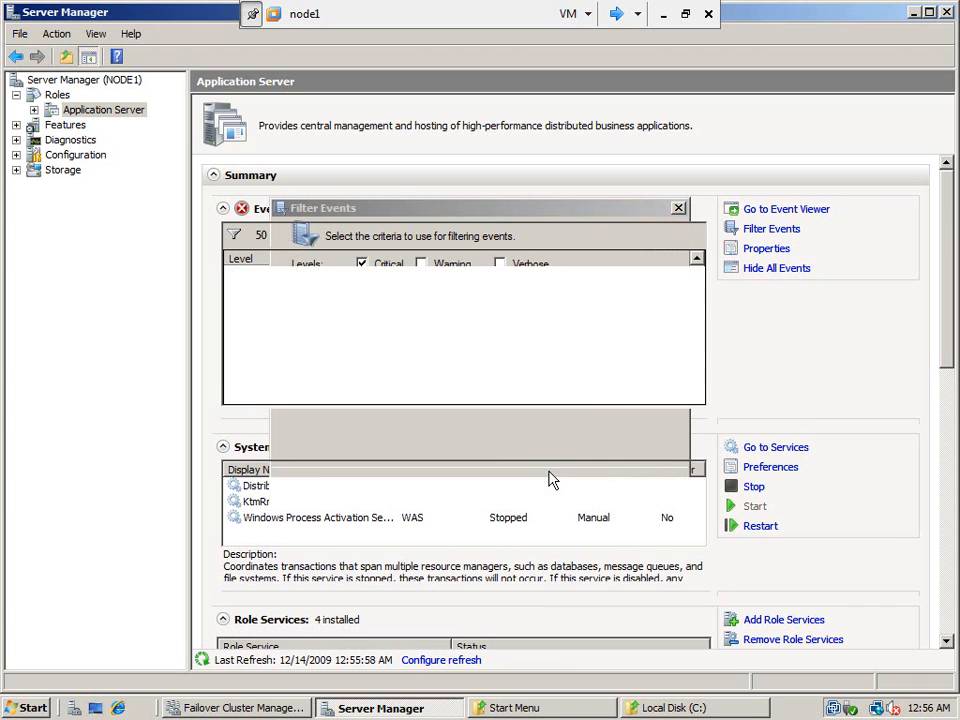
Open the properties of error event 4609, read its description, and close the event
{"action": "left_click", "coordinate": [325, 276]}
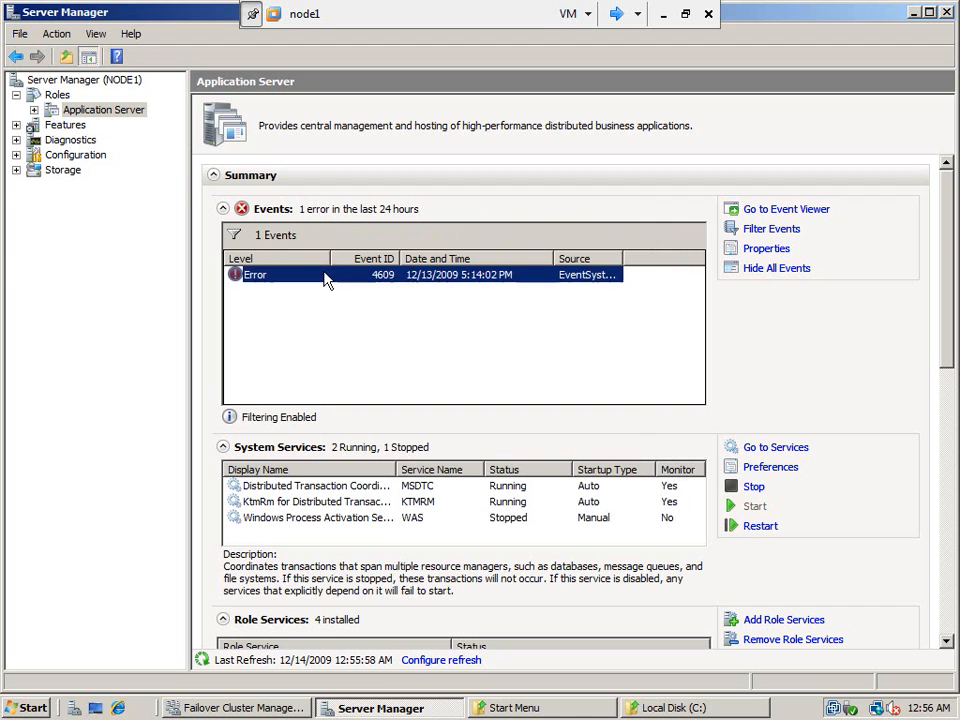
{"action": "double_click", "coordinate": [325, 276]}
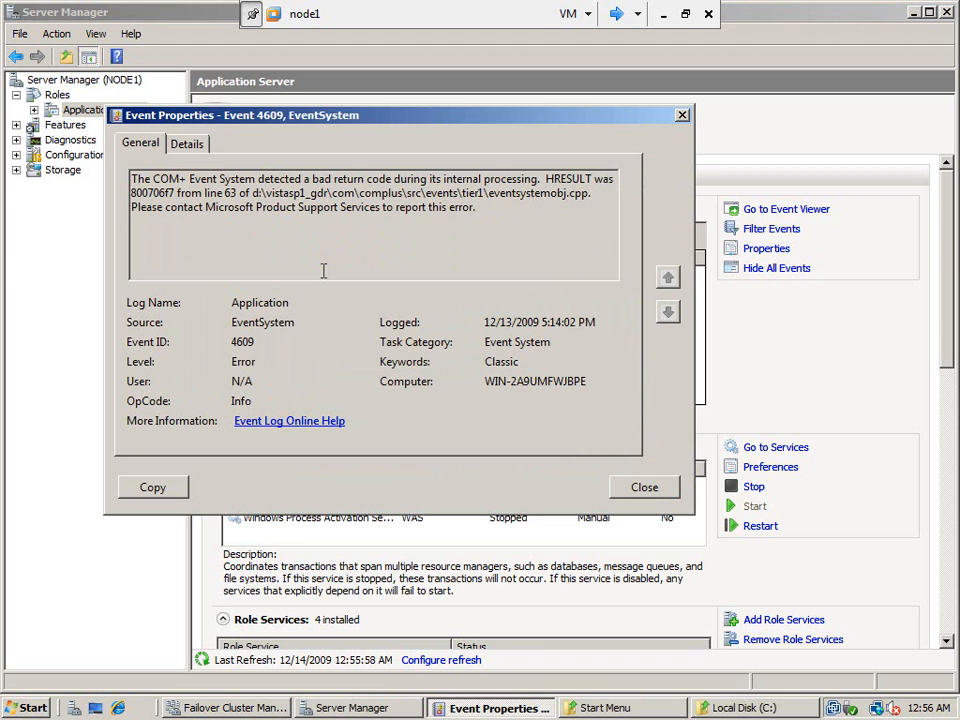
{"action": "left_click_drag", "start_coordinate": [505, 210], "coordinate": [264, 184]}
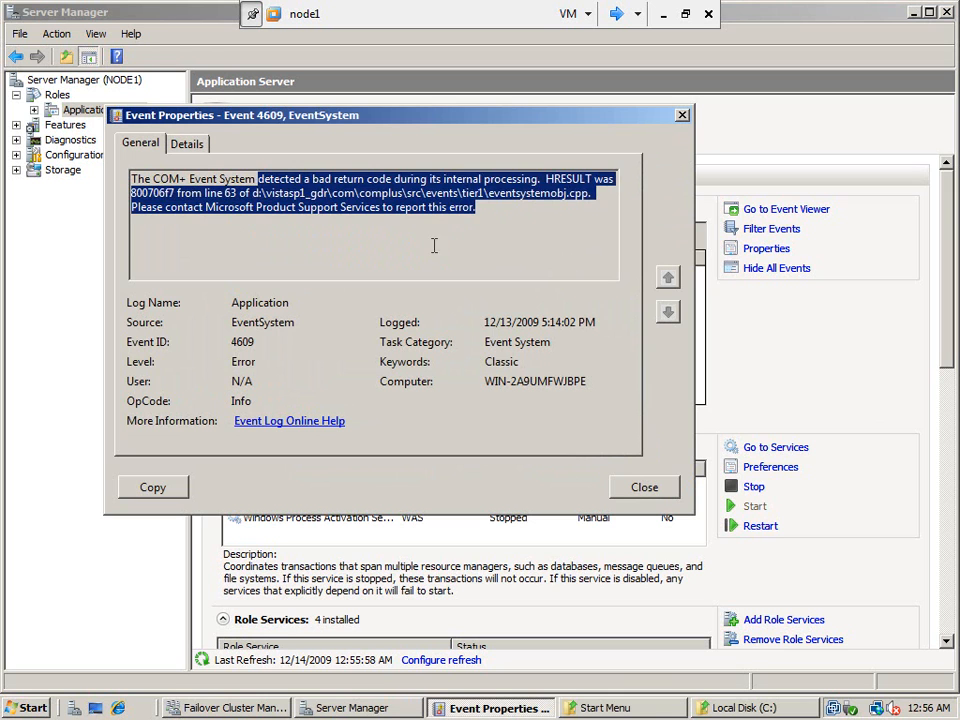
{"action": "left_click", "coordinate": [490, 235]}
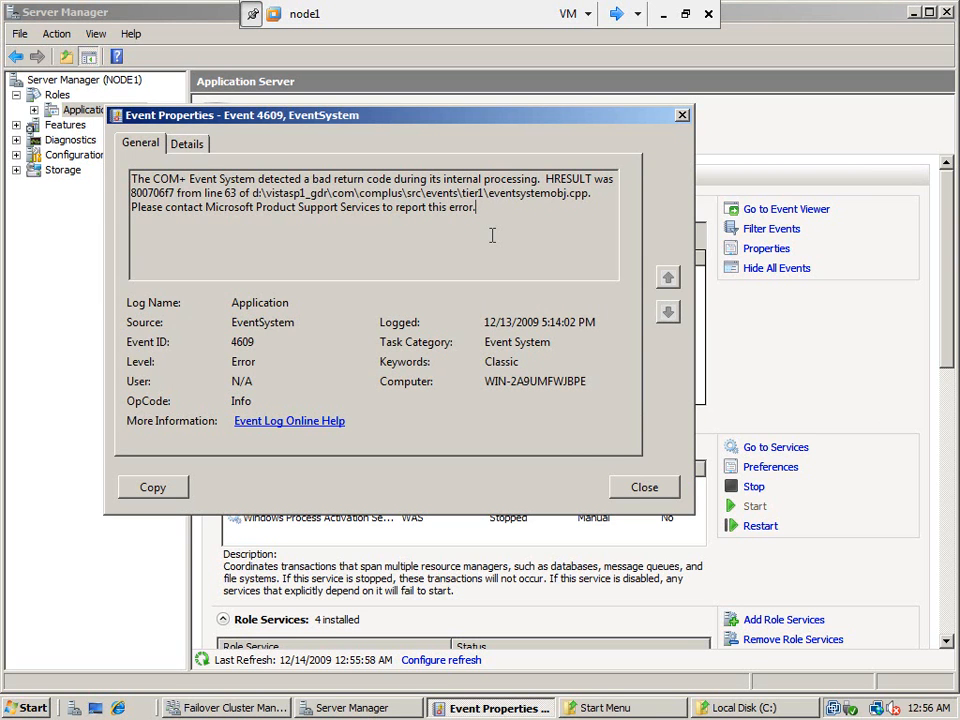
{"action": "left_click_drag", "start_coordinate": [492, 235], "coordinate": [114, 178]}
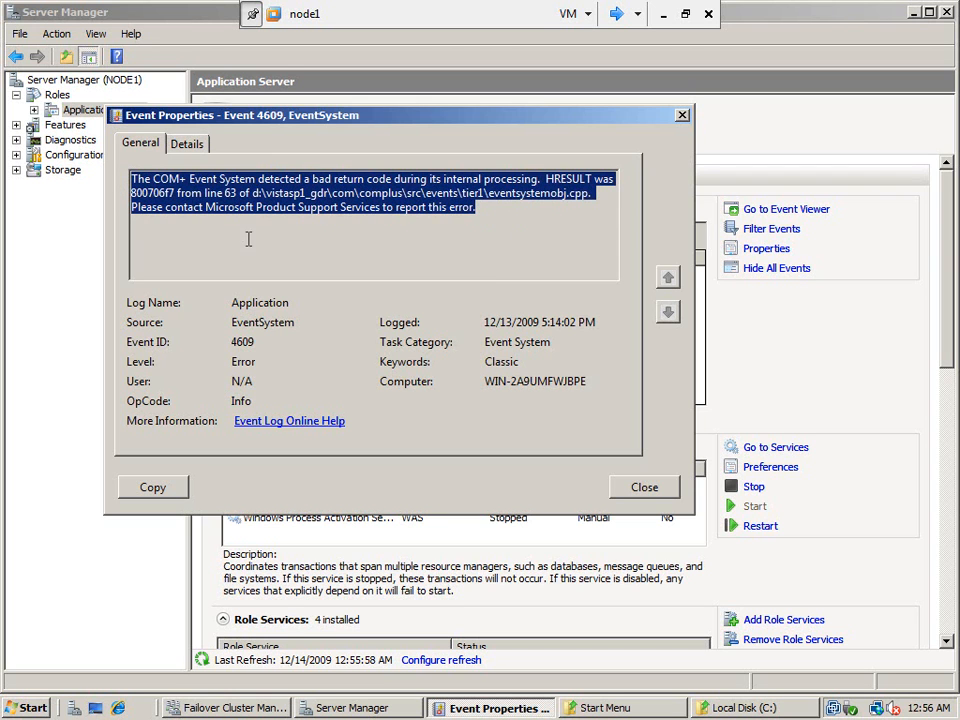
{"action": "left_click", "coordinate": [196, 145]}
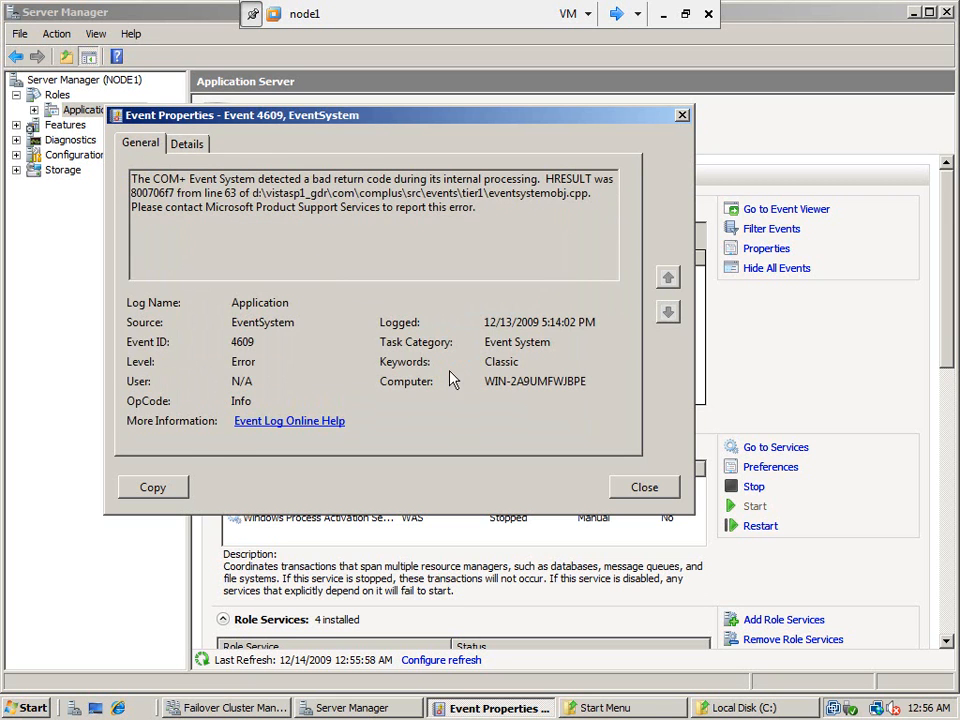
{"action": "left_click", "coordinate": [638, 488]}
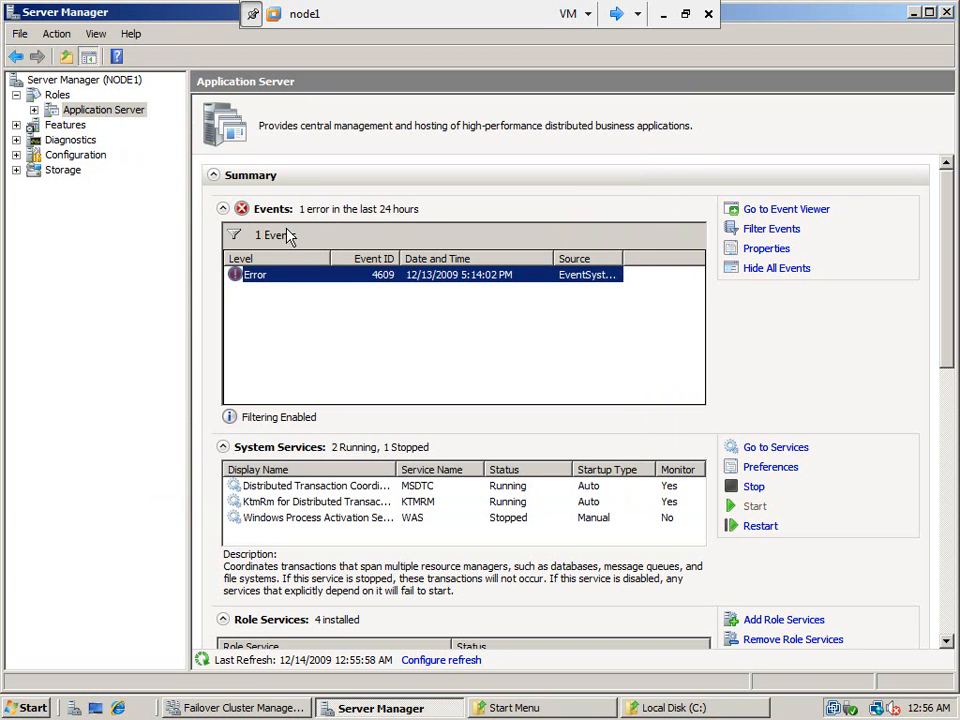
Recheck the Application Server role from the Roles summary on node1, return to the summary, and switch to the clusterdc machine
{"action": "left_click", "coordinate": [57, 95]}
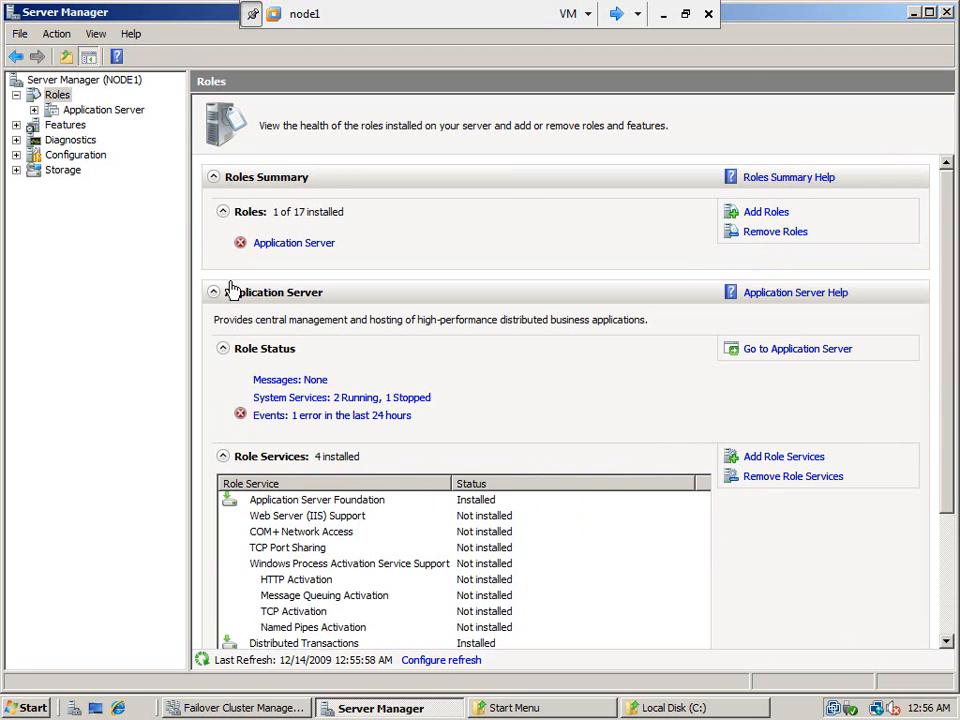
{"action": "left_click", "coordinate": [293, 243]}
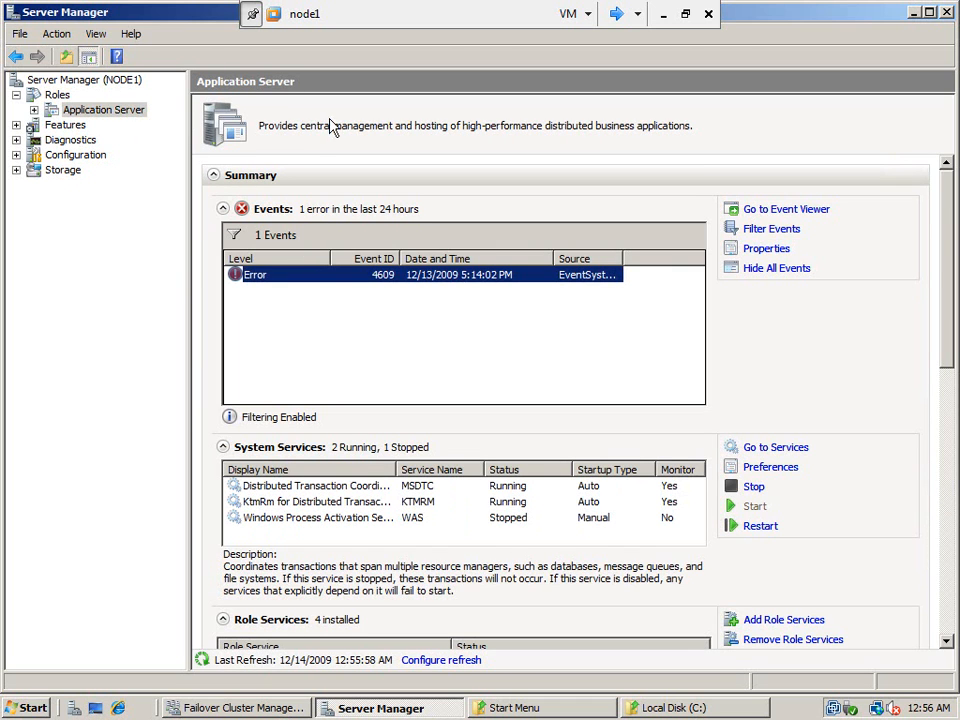
{"action": "left_click", "coordinate": [58, 96]}
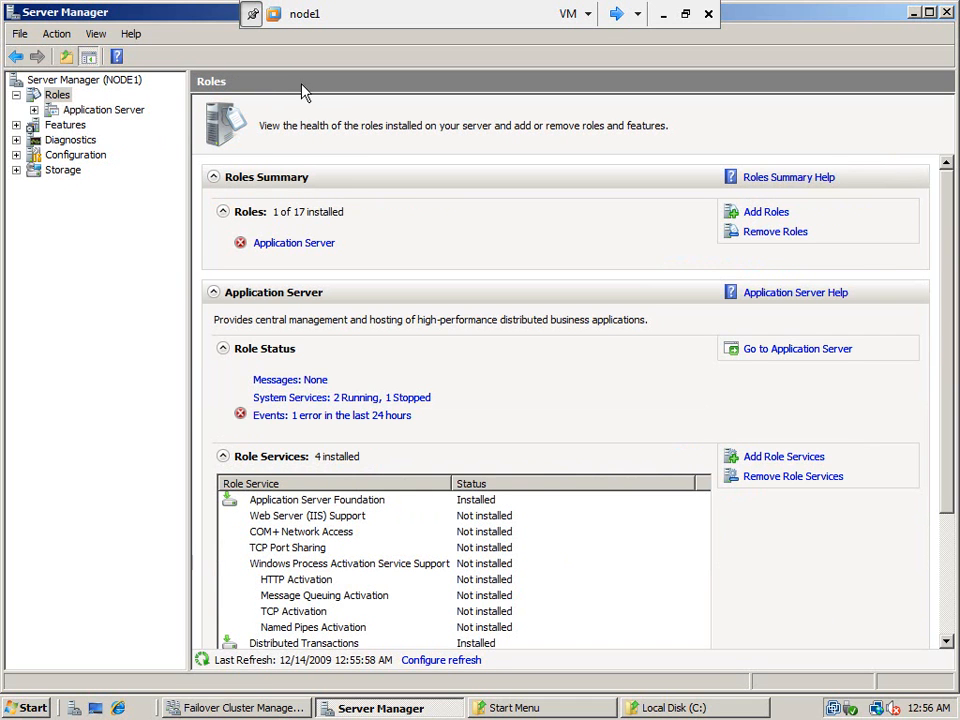
{"action": "left_click", "coordinate": [618, 15]}
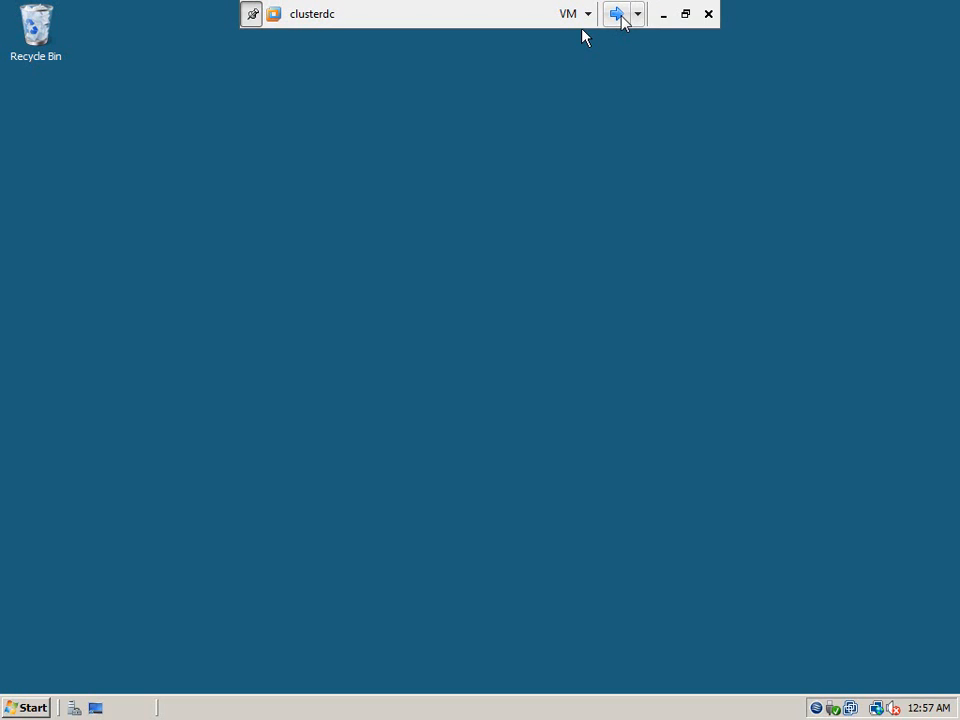
Return to the node1 machine and launch the SQL Server 2008 setup from the sql2008_software folder on Local Disk (C:)
{"action": "left_click", "coordinate": [618, 15]}
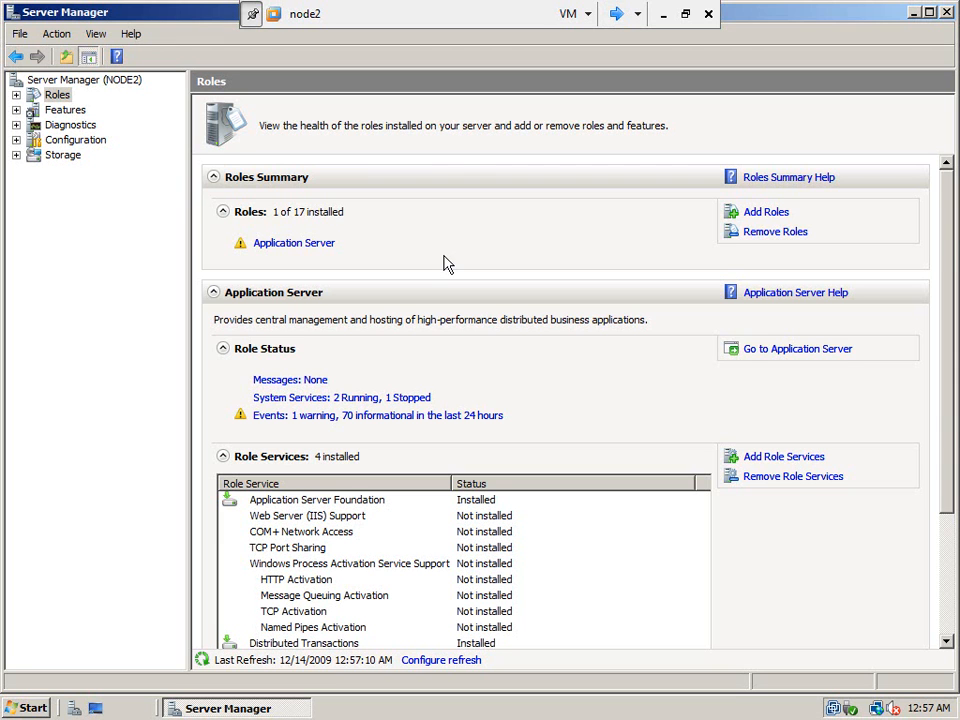
{"action": "left_click", "coordinate": [617, 14]}
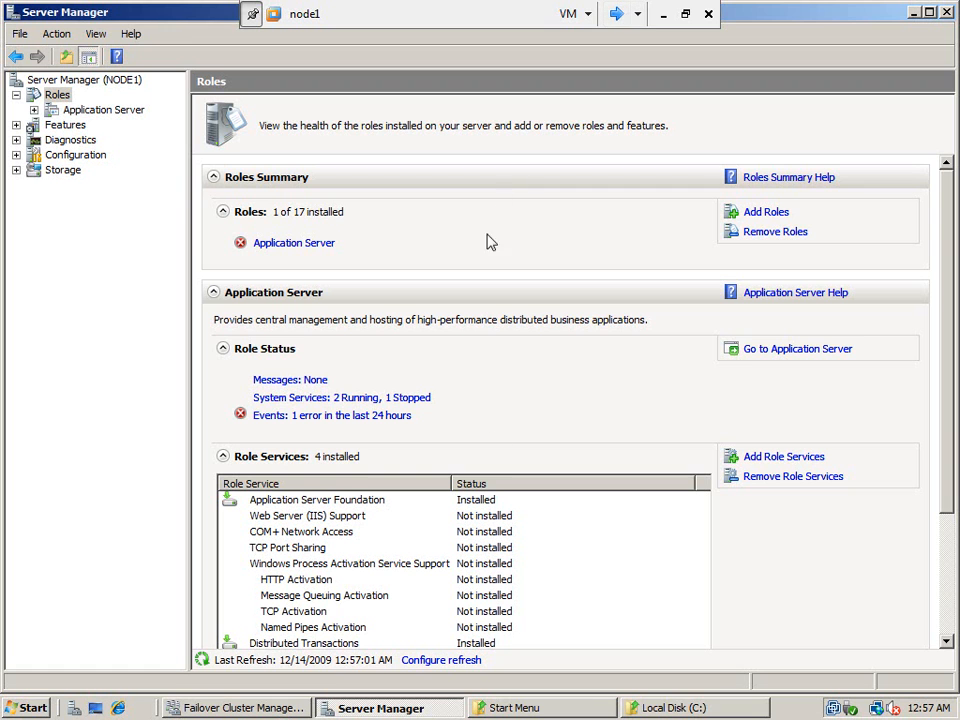
{"action": "left_click", "coordinate": [670, 707]}
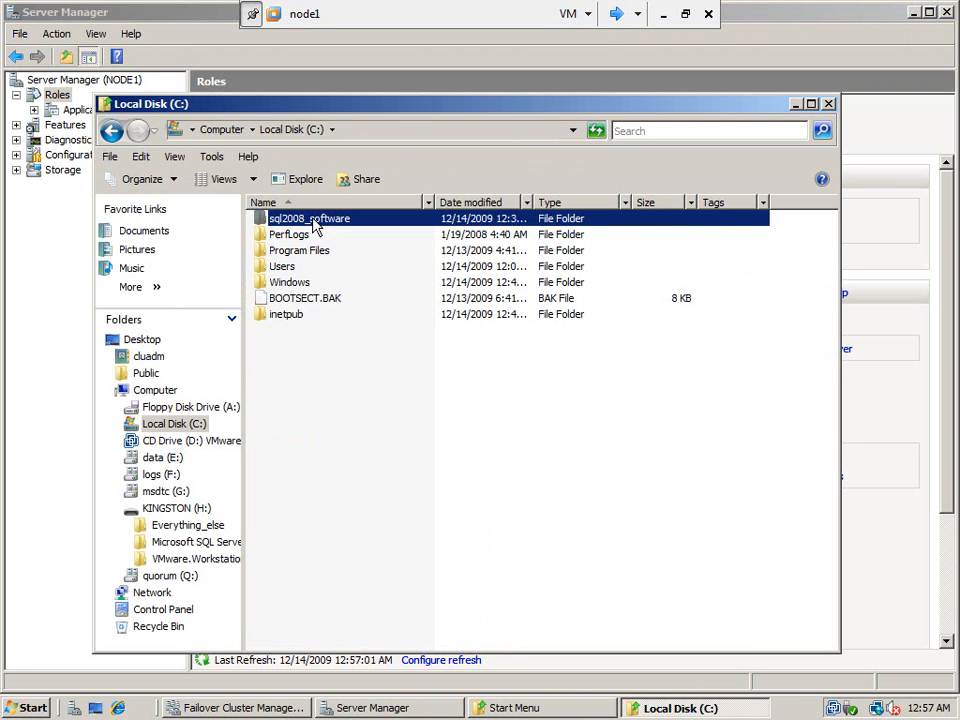
{"action": "double_click", "coordinate": [315, 220]}
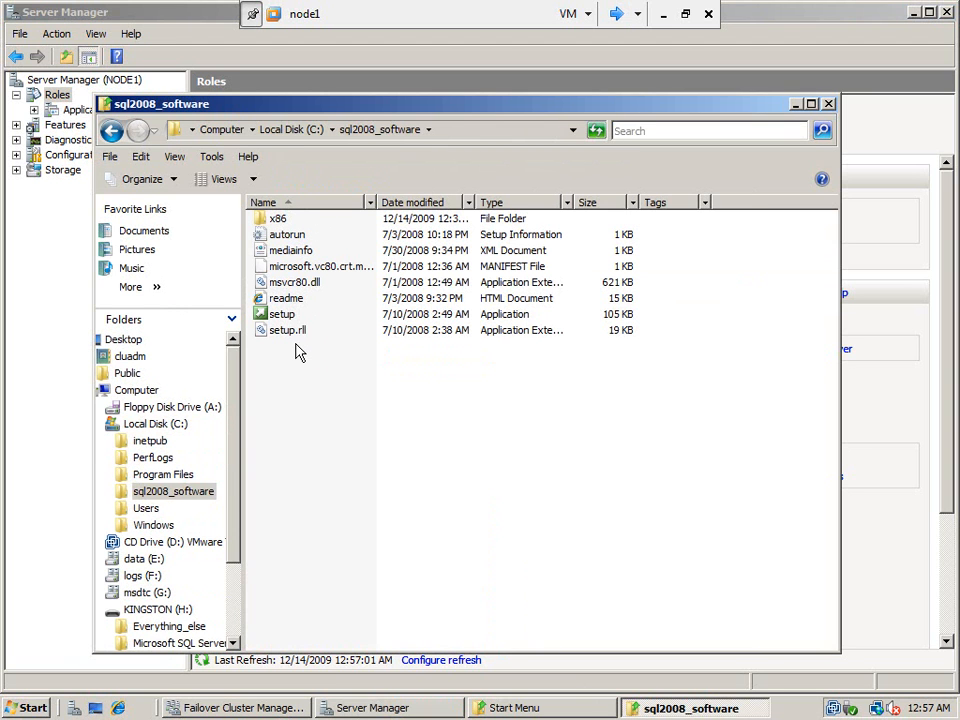
{"action": "double_click", "coordinate": [287, 315]}
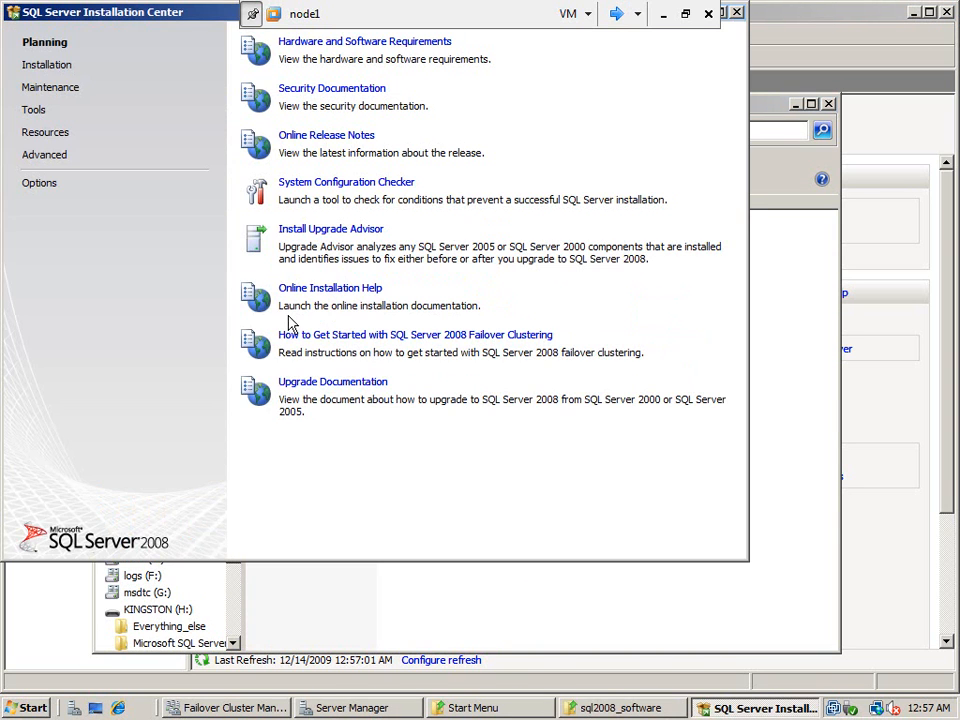
Start a new SQL Server failover cluster installation and continue past the initial Setup Support Rules check
{"action": "left_click", "coordinate": [50, 66]}
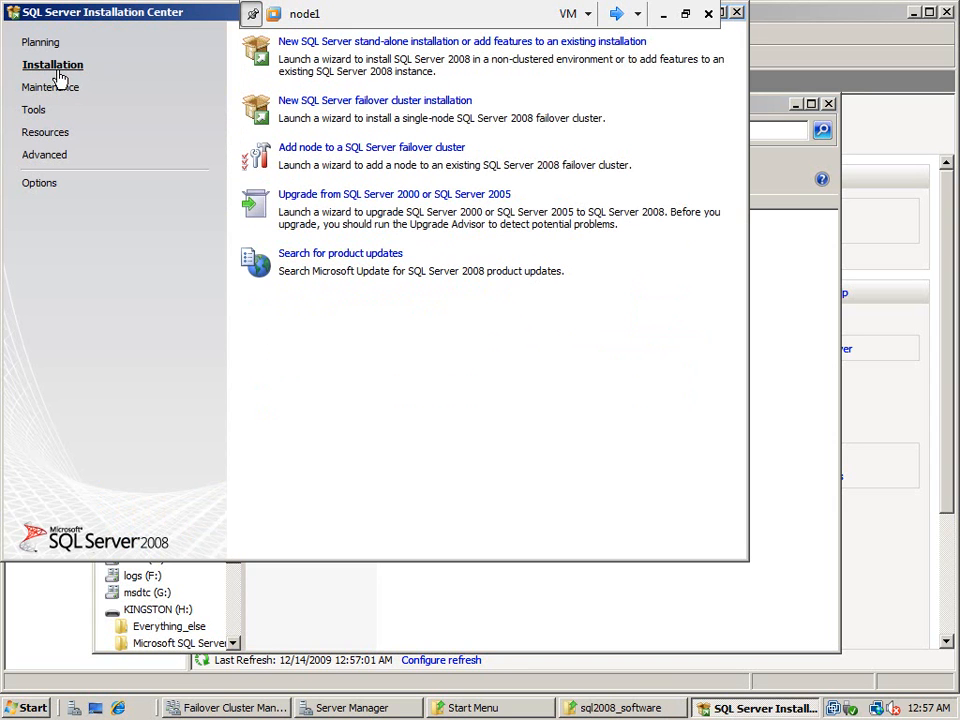
{"action": "left_click", "coordinate": [397, 101]}
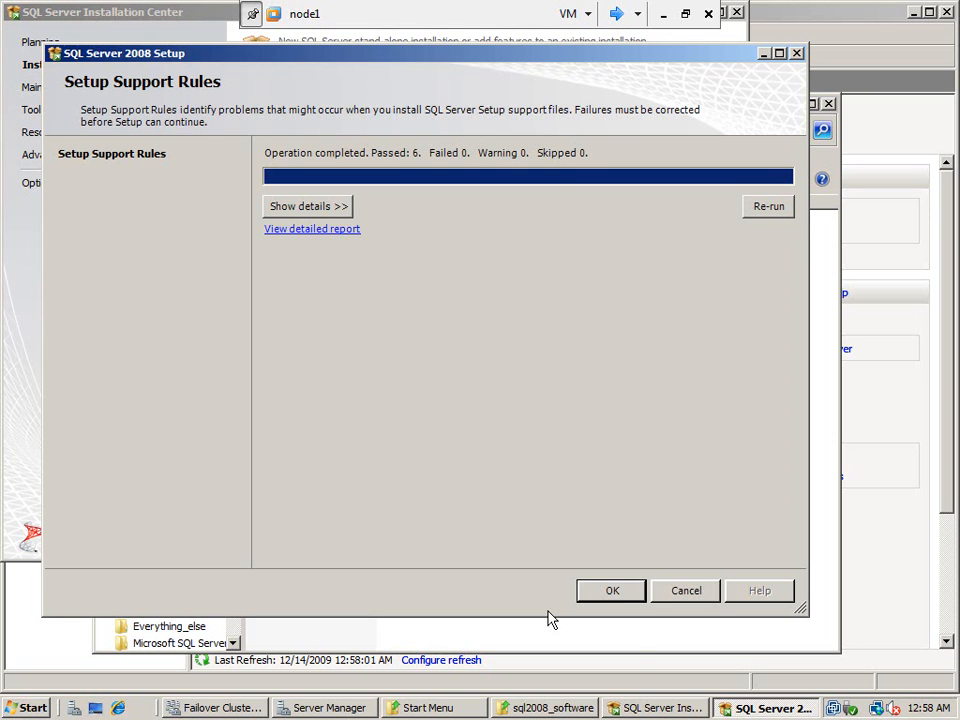
{"action": "left_click", "coordinate": [622, 595]}
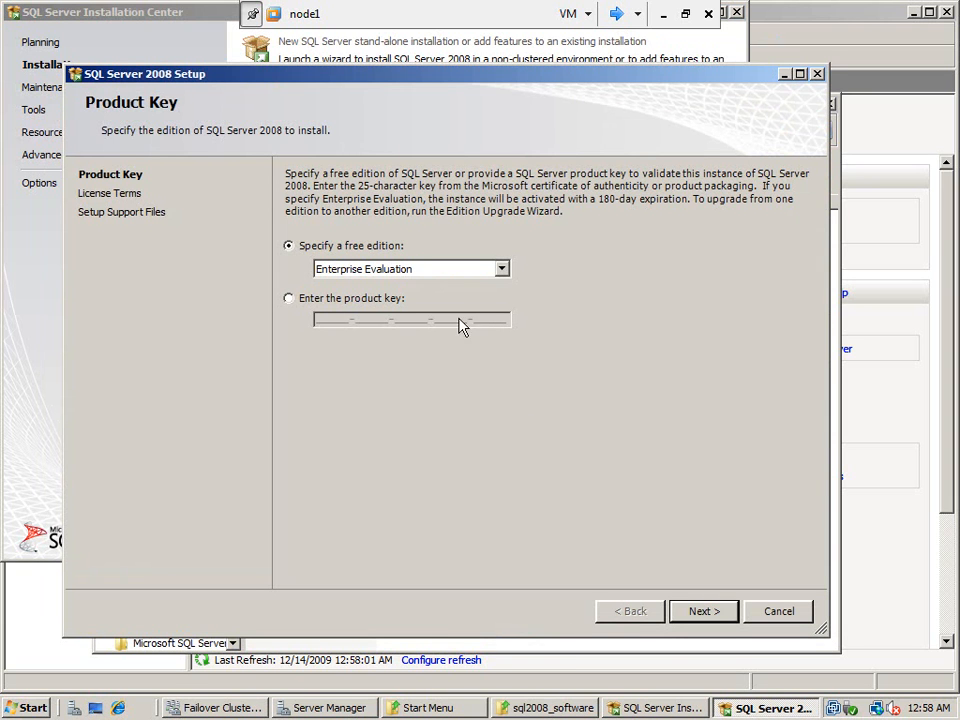
Keep the Enterprise Evaluation edition, accept the license terms, and install the Setup Support Files
{"action": "left_click", "coordinate": [709, 616]}
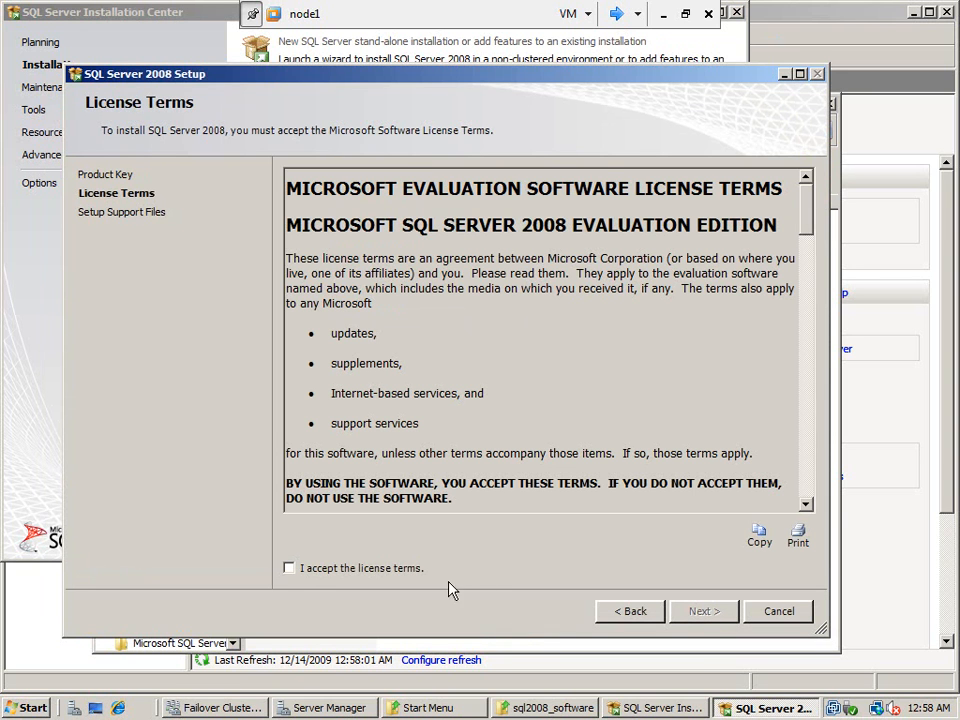
{"action": "left_click", "coordinate": [419, 570]}
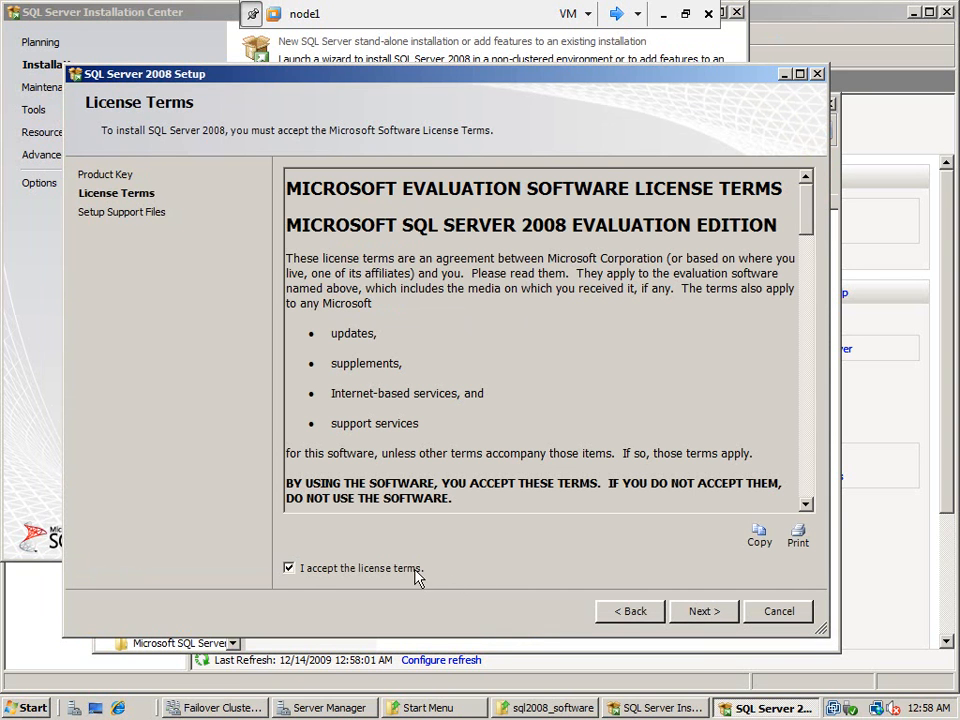
{"action": "left_click", "coordinate": [713, 619]}
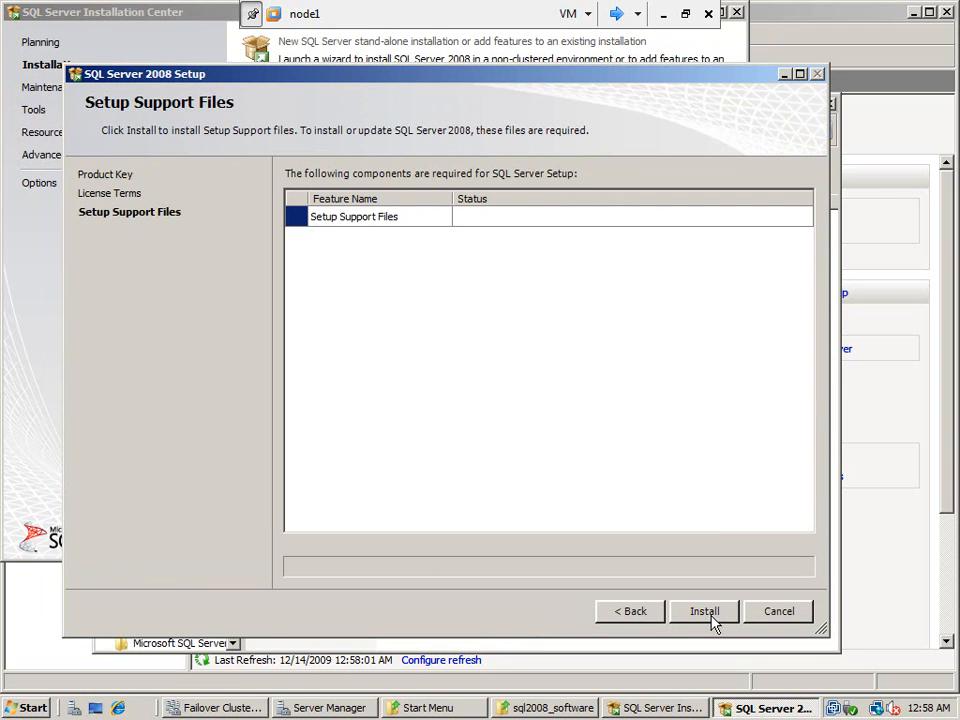
{"action": "left_click", "coordinate": [708, 619]}
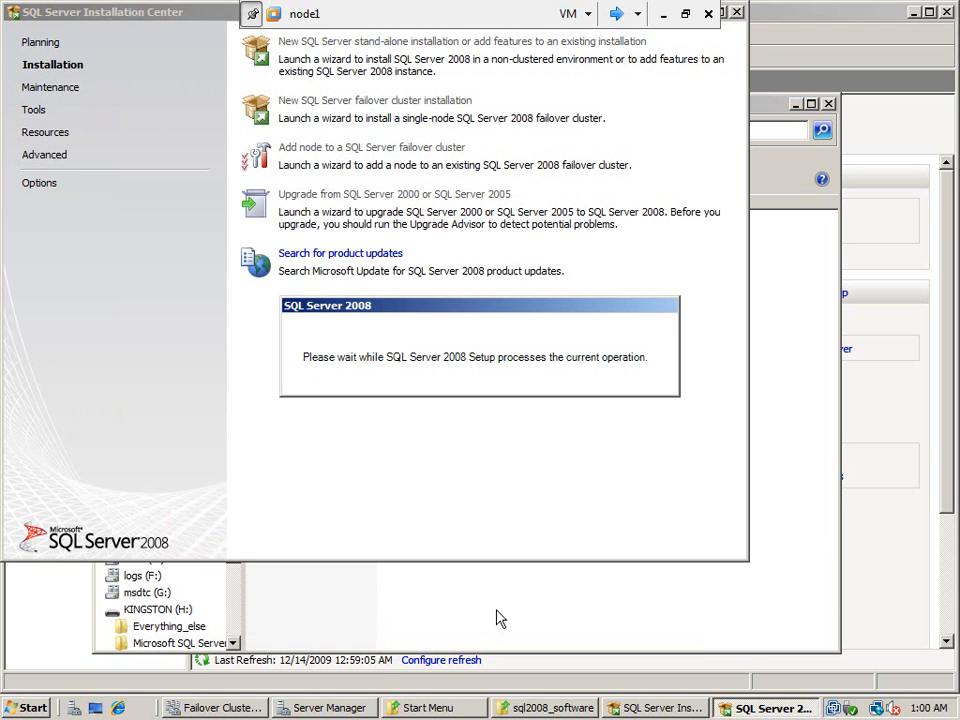
Close the Server Manager and Failover Cluster Management windows on node1 while the setup is processing
{"action": "right_click", "coordinate": [330, 712]}
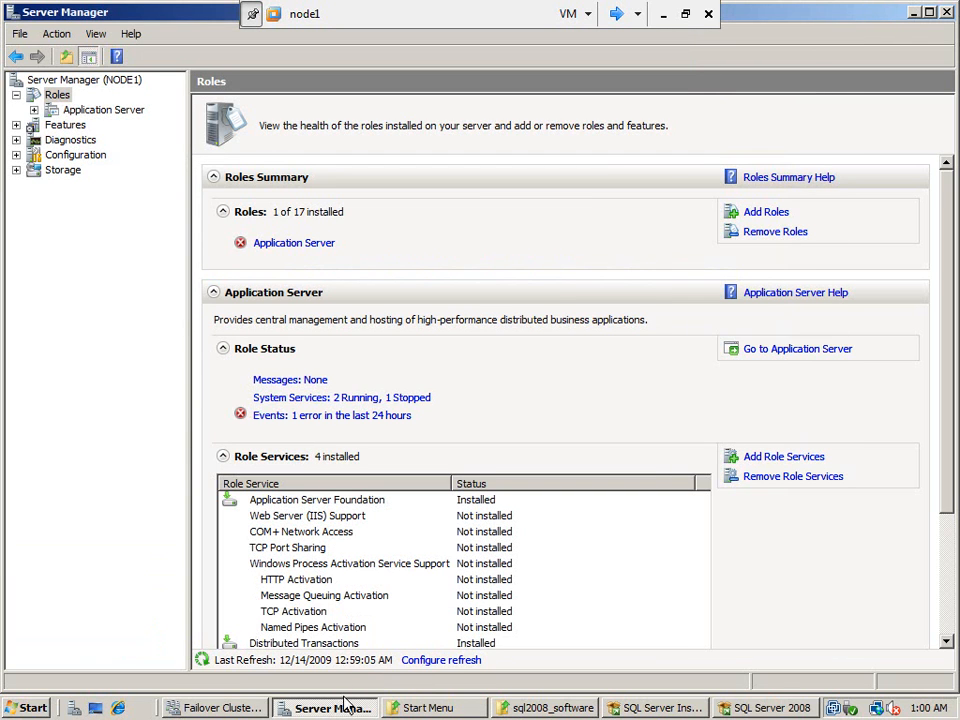
{"action": "right_click", "coordinate": [298, 710]}
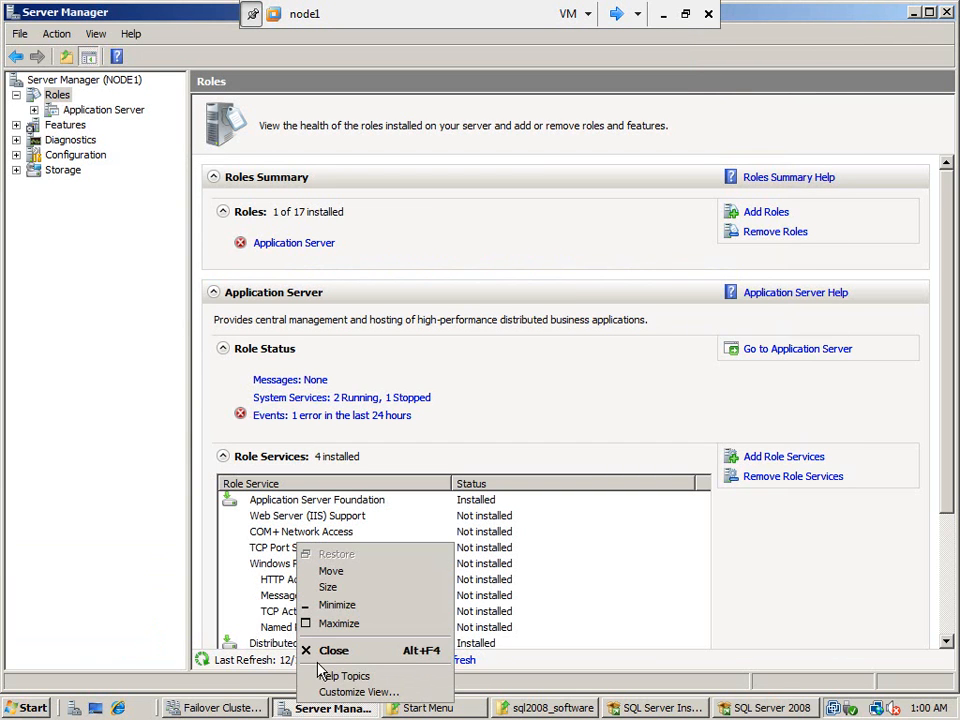
{"action": "left_click", "coordinate": [330, 650]}
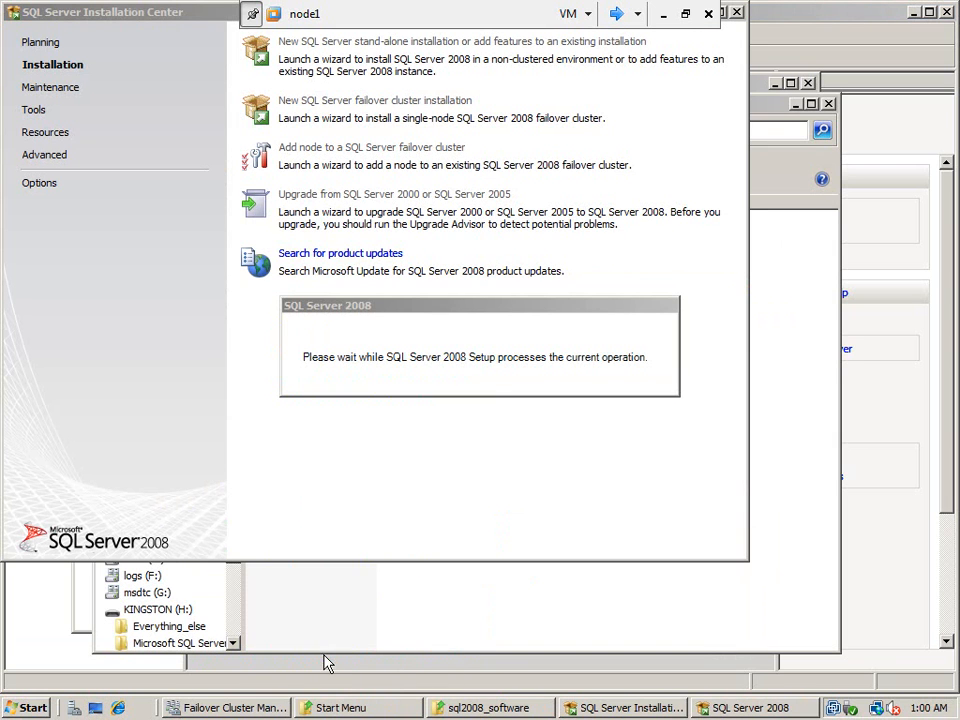
{"action": "left_click", "coordinate": [240, 708]}
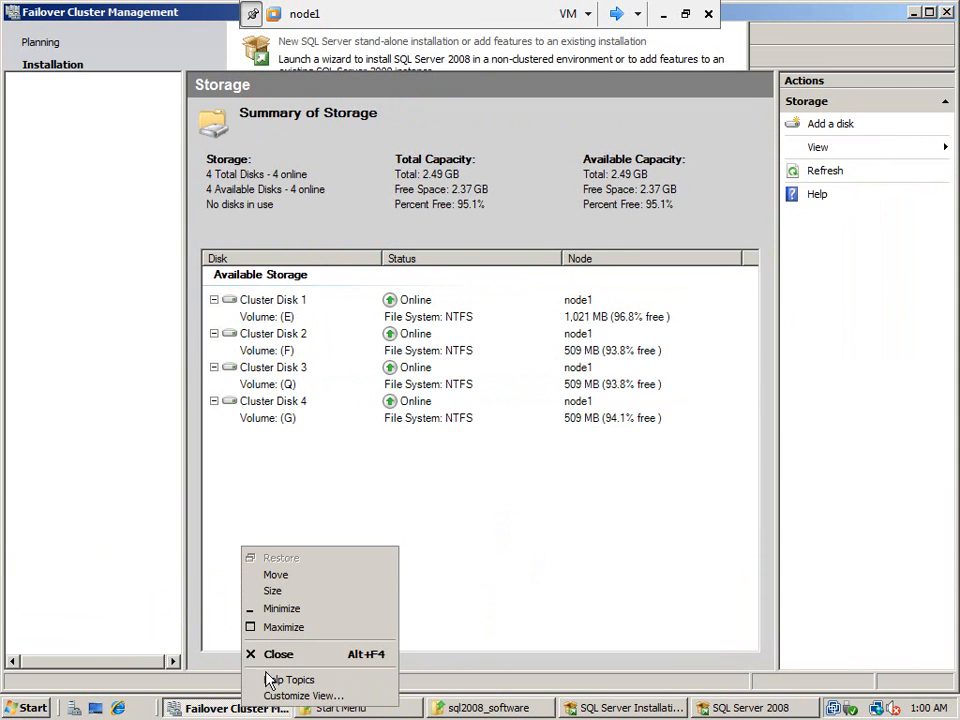
{"action": "left_click", "coordinate": [270, 655]}
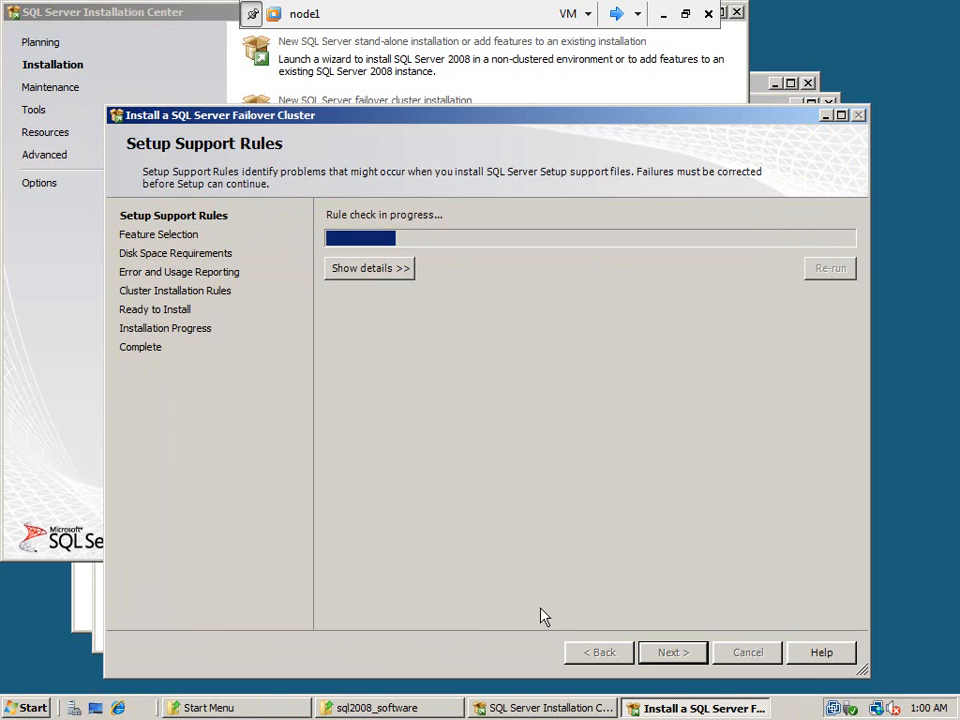
Show the Setup Support Rules details, read the result of the MSDTC clustered rule, and quit the failover cluster setup
{"action": "left_click", "coordinate": [369, 268]}
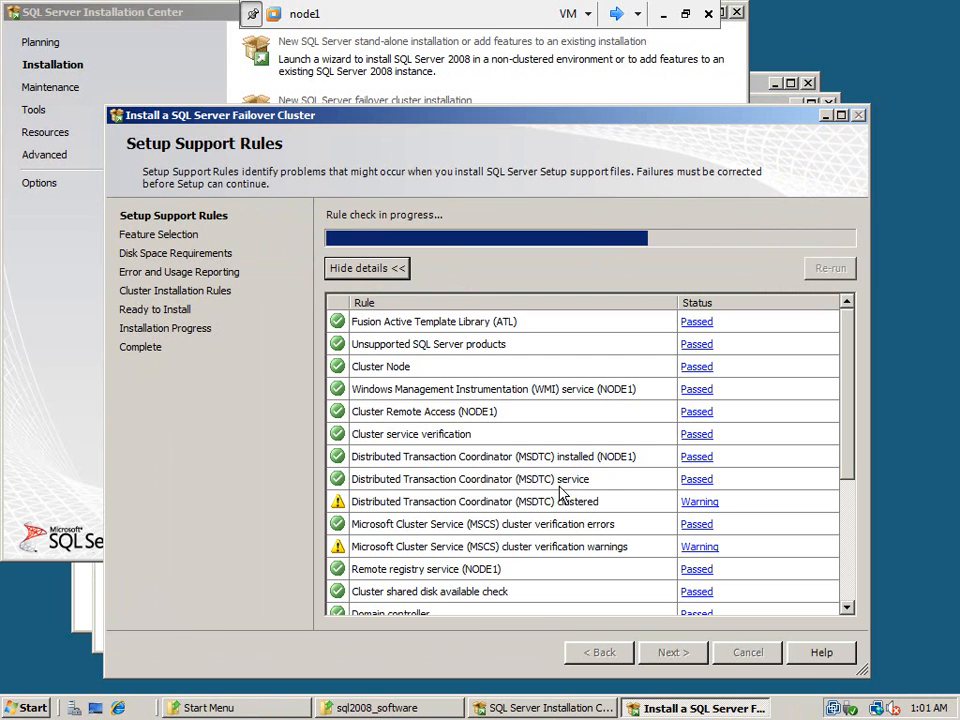
{"action": "left_click", "coordinate": [692, 507]}
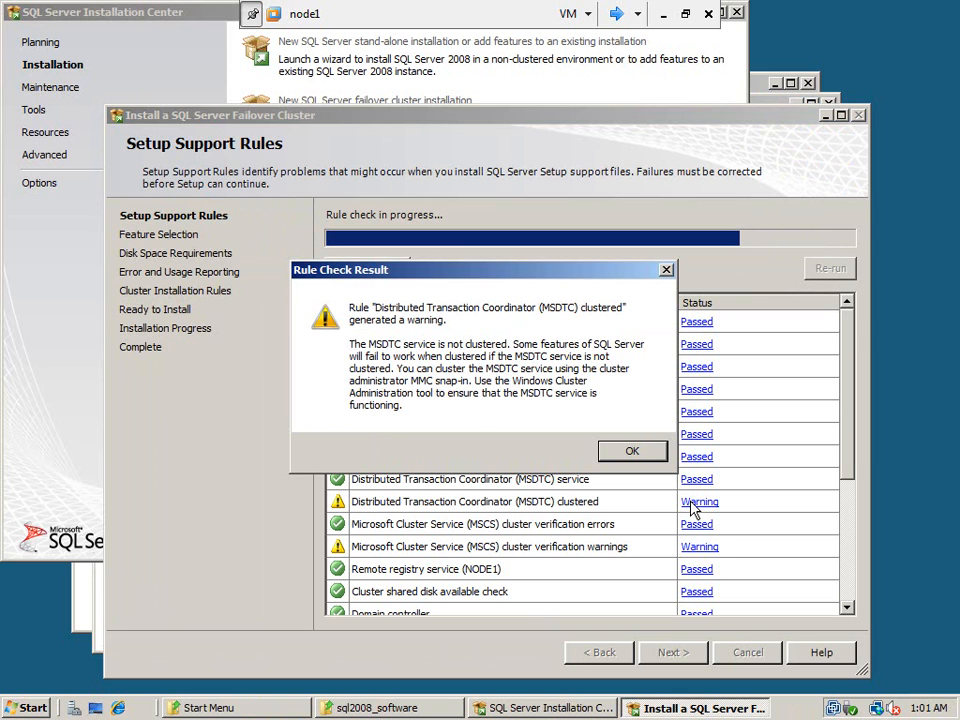
{"action": "left_click", "coordinate": [624, 454]}
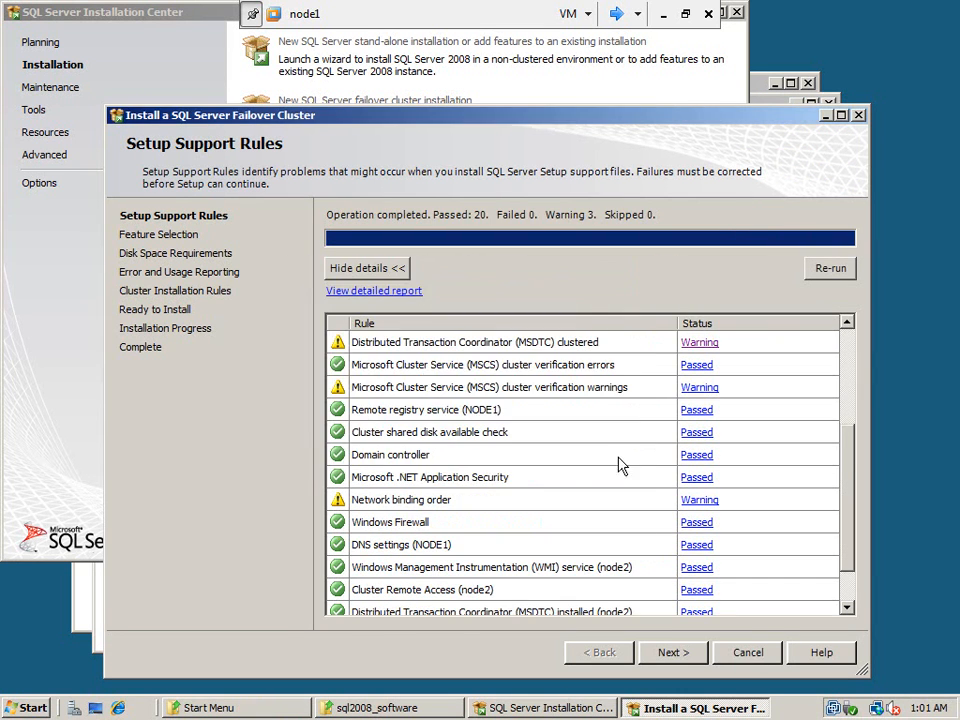
{"action": "left_click", "coordinate": [748, 653]}
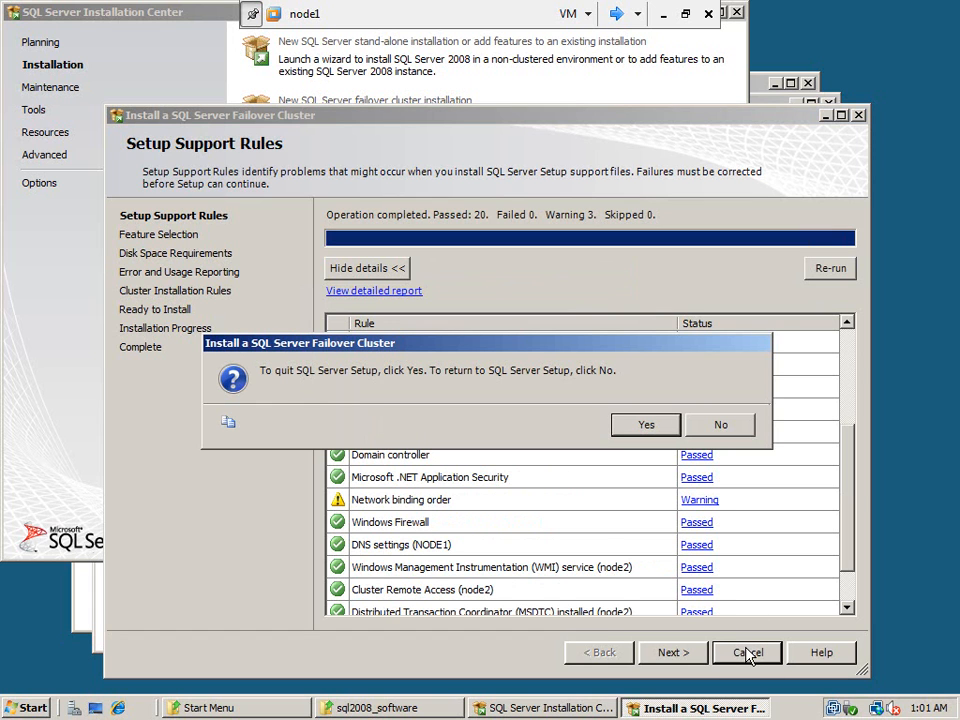
{"action": "left_click", "coordinate": [640, 425]}
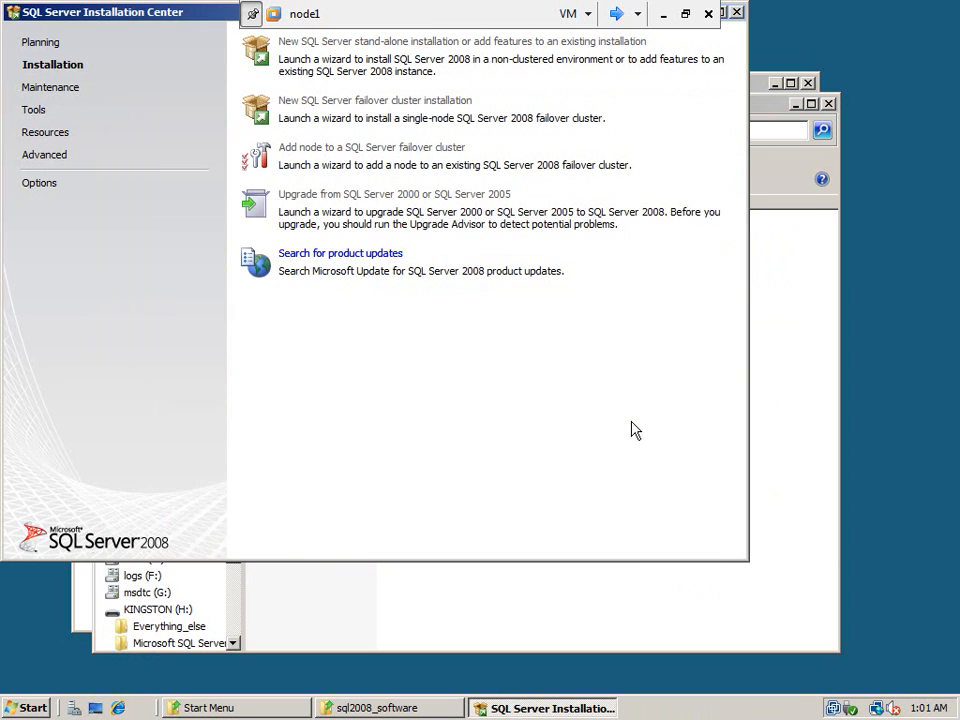
Open Failover Cluster Management on node1
{"action": "left_click", "coordinate": [22, 708]}
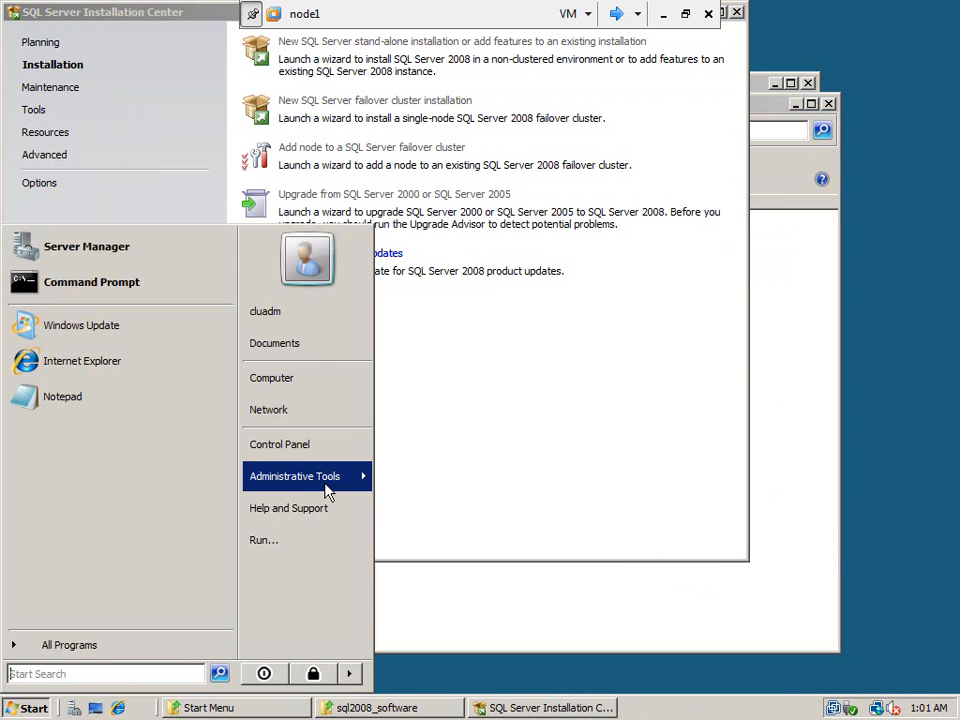
{"action": "mouse_move", "coordinate": [355, 478]}
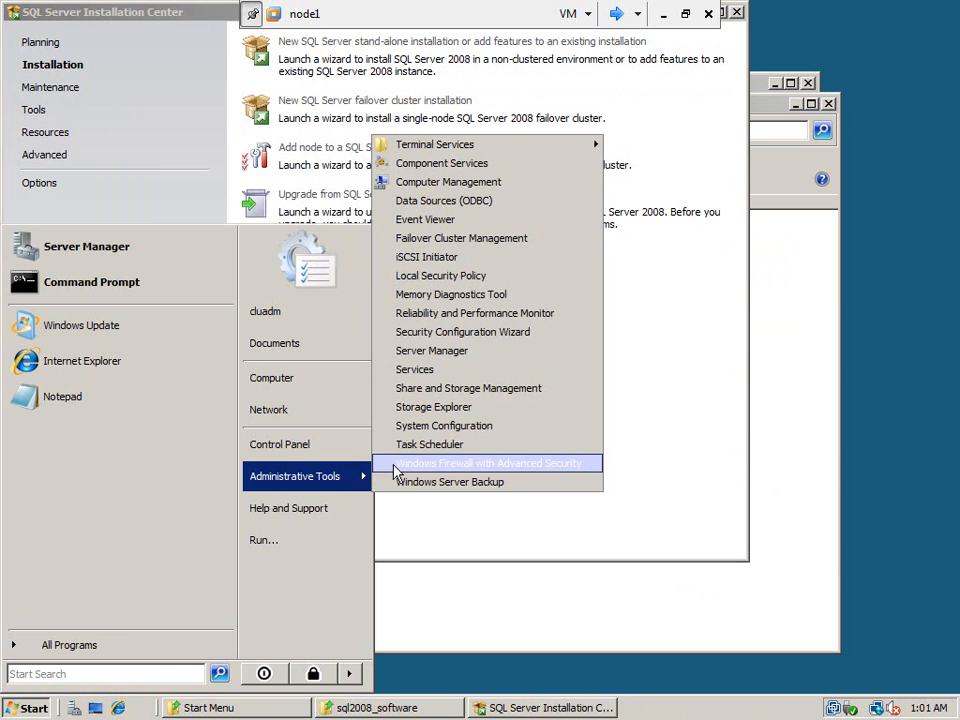
{"action": "left_click", "coordinate": [440, 238]}
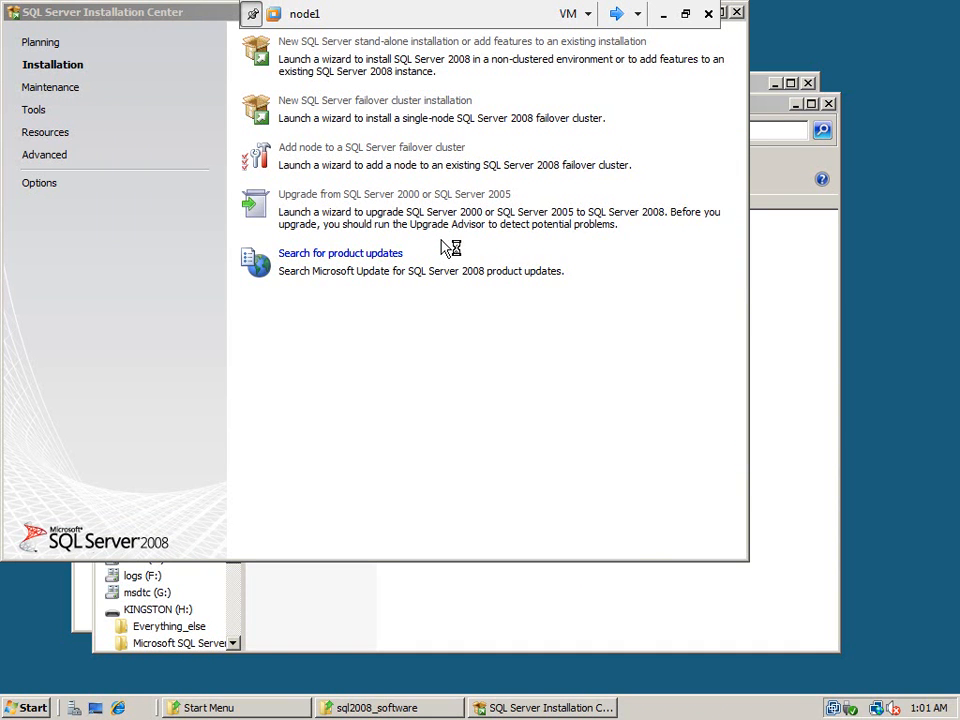
Look up the MSDTC IP address in ip_address.txt on the host, highlight its last octet, and return to node1 in full screen
{"action": "left_click", "coordinate": [687, 13]}
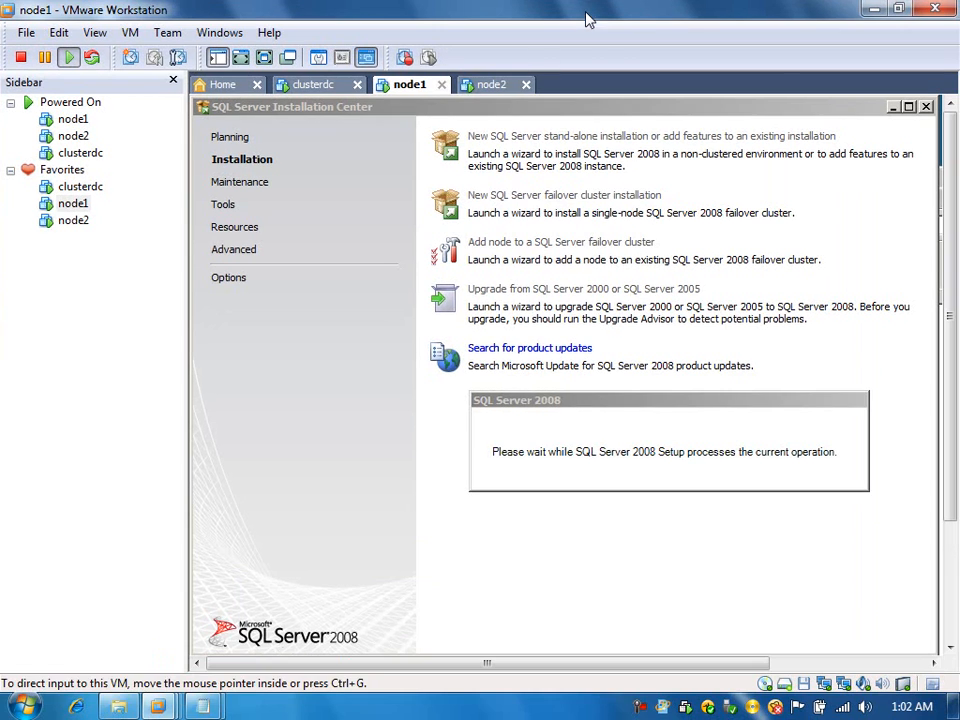
{"action": "mouse_move", "coordinate": [203, 710]}
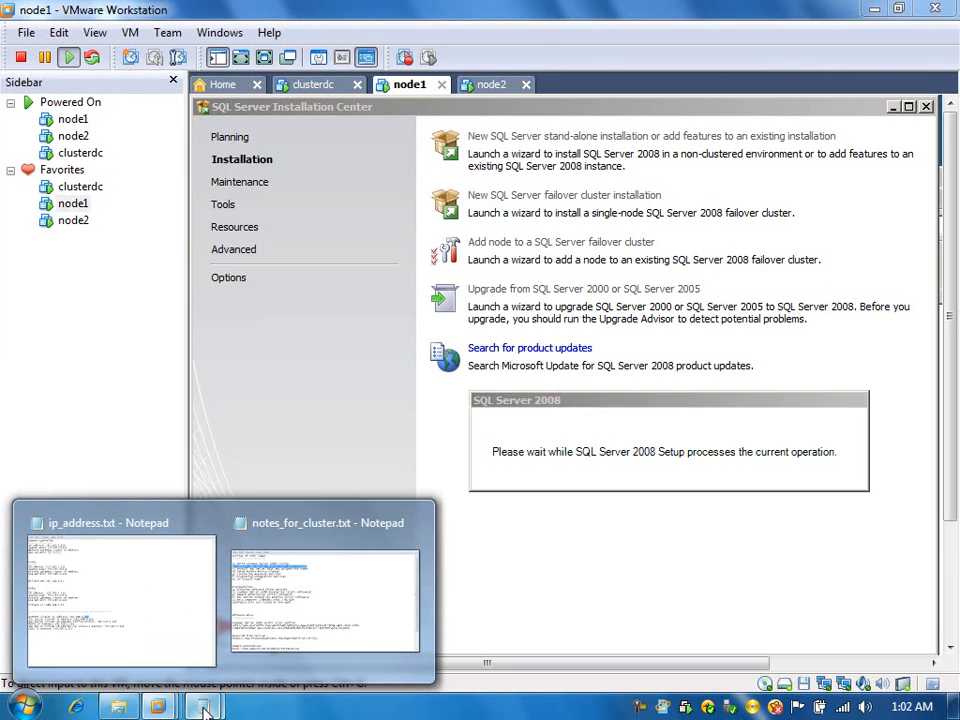
{"action": "left_click", "coordinate": [294, 621]}
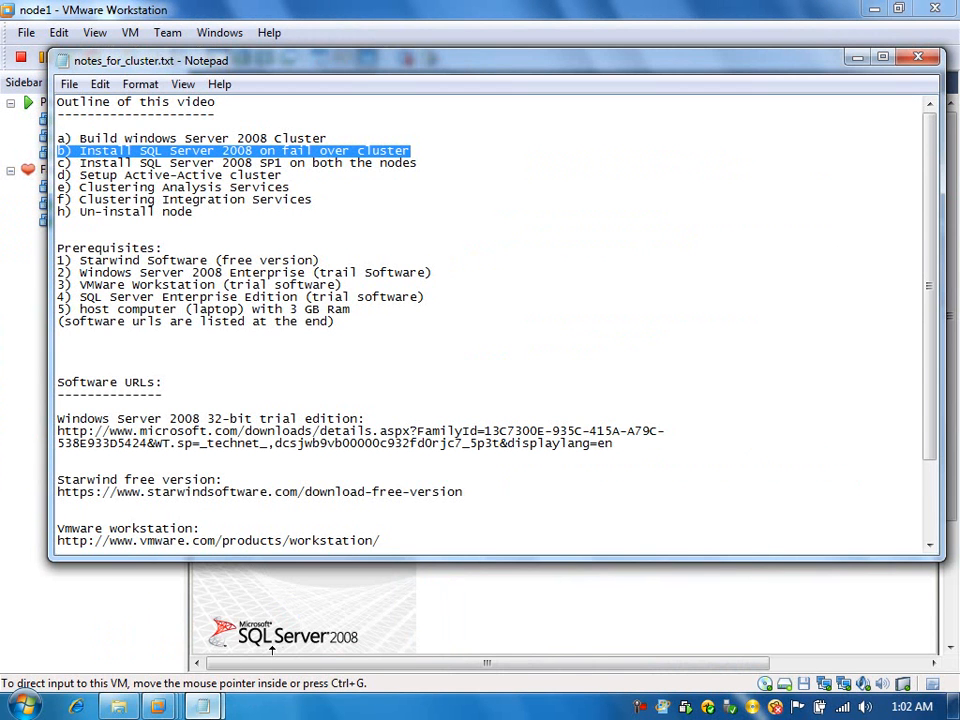
{"action": "mouse_move", "coordinate": [203, 708]}
{"action": "left_click", "coordinate": [133, 634]}
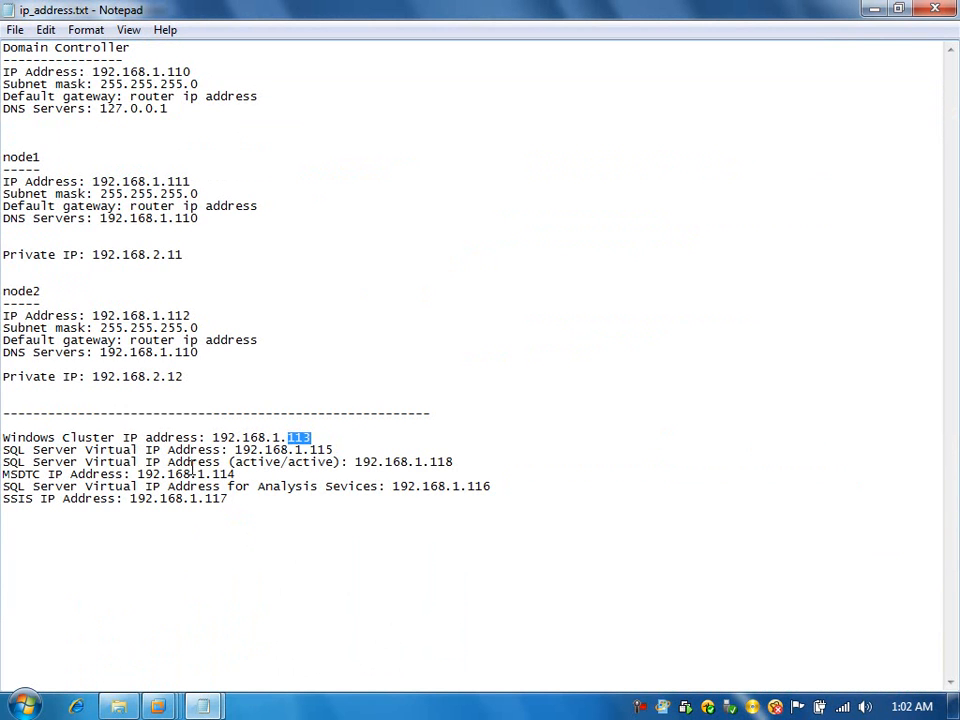
{"action": "left_click", "coordinate": [240, 510]}
{"action": "left_click_drag", "start_coordinate": [235, 474], "coordinate": [212, 474]}
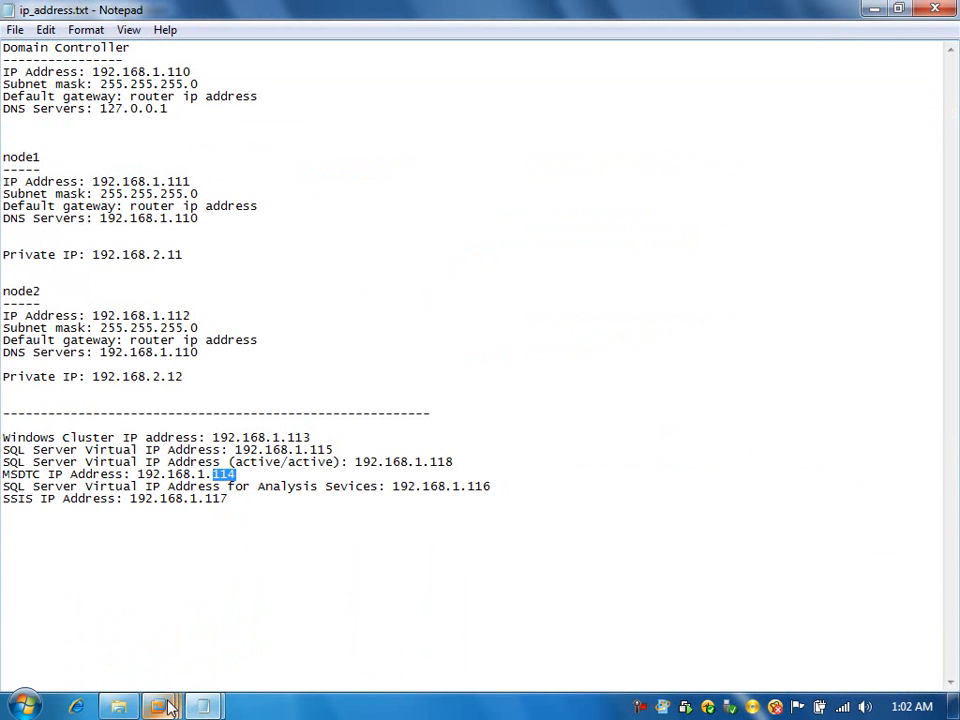
{"action": "mouse_move", "coordinate": [161, 703]}
{"action": "left_click", "coordinate": [519, 602]}
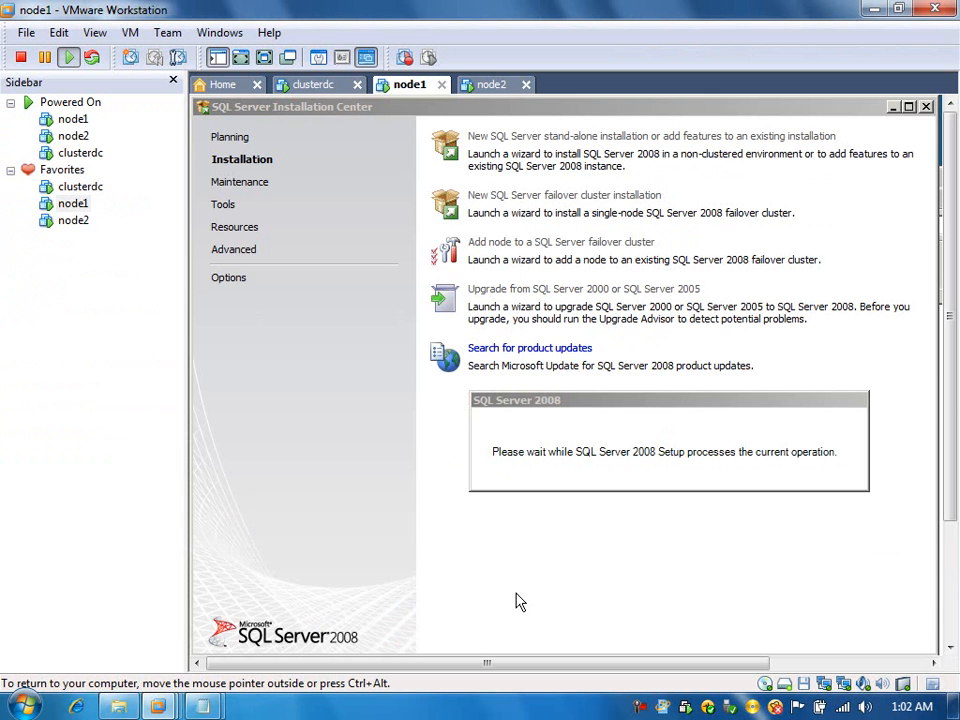
{"action": "left_click", "coordinate": [266, 60]}
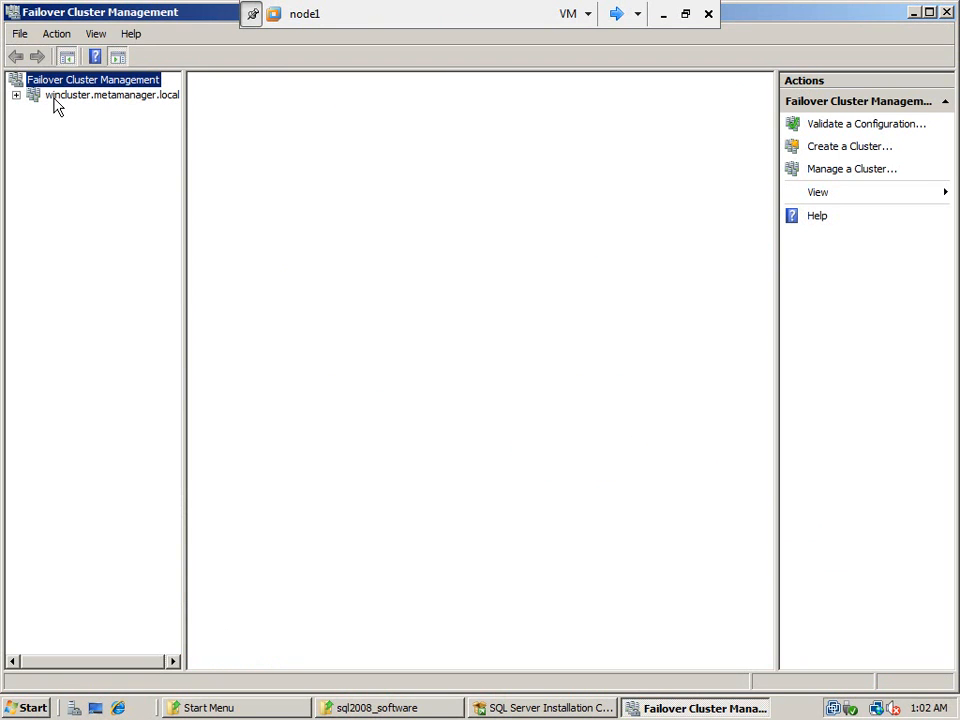
Expand the wincluster.metamanager.local cluster and open its Services and Applications
{"action": "left_click", "coordinate": [55, 102]}
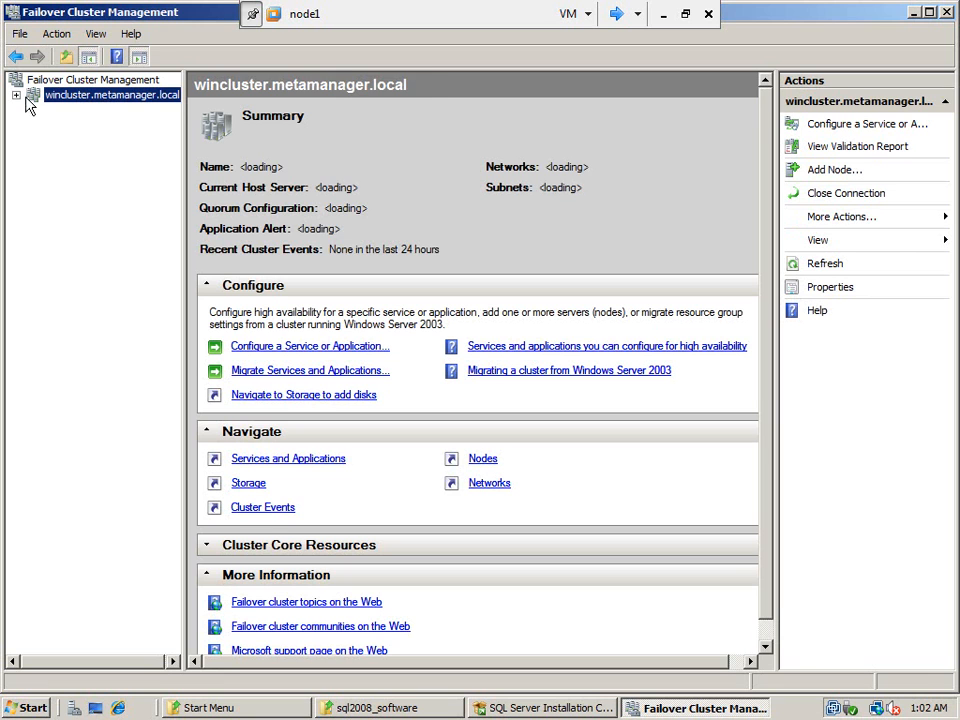
{"action": "left_click", "coordinate": [16, 95]}
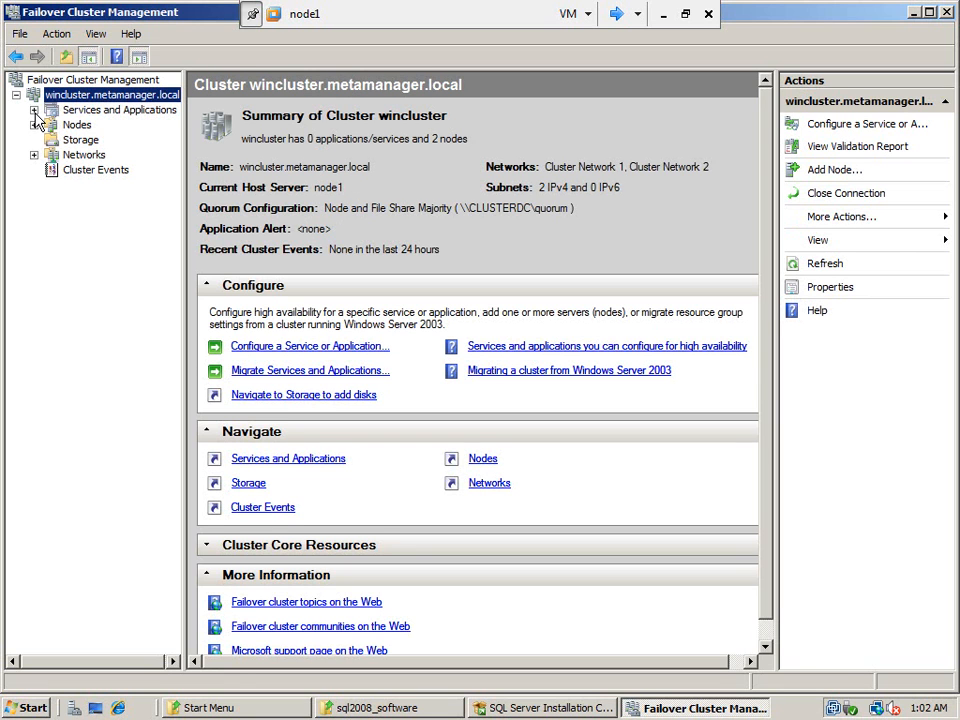
{"action": "left_click", "coordinate": [88, 114]}
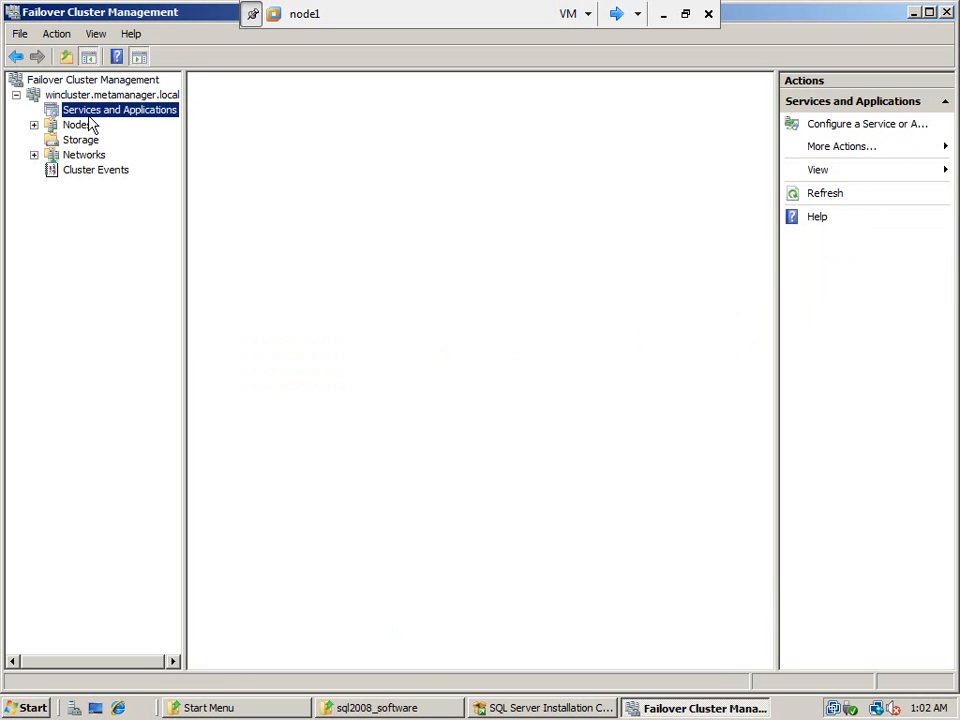
Start configuring the Distributed Transaction Coordinator (DTC) for high availability and enter 192.168.1.114 as its client access point address
{"action": "right_click", "coordinate": [89, 117]}
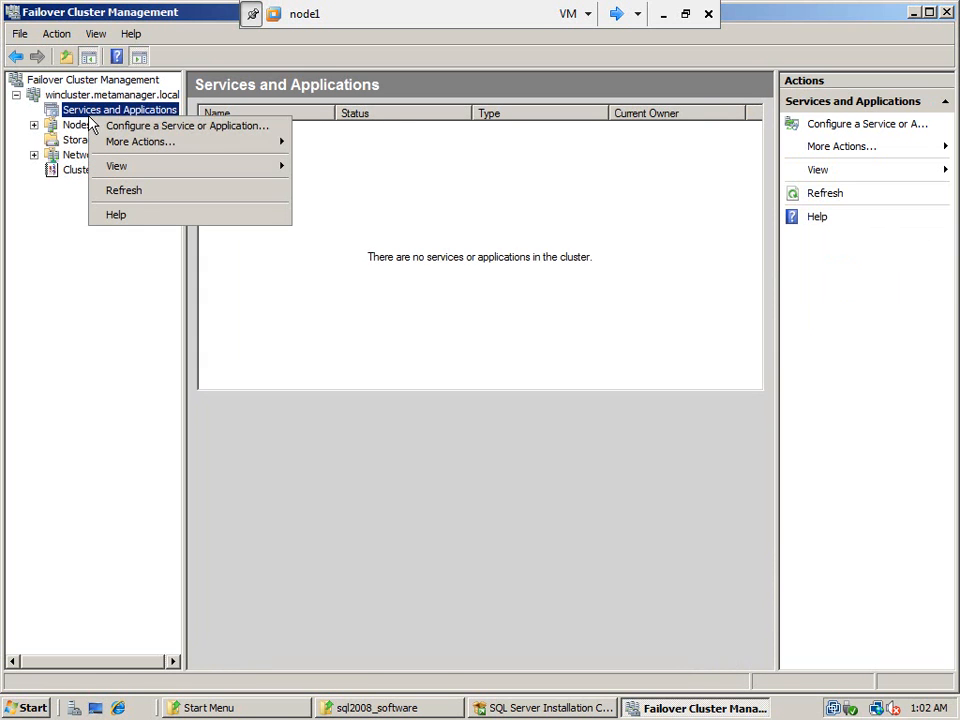
{"action": "left_click", "coordinate": [150, 128]}
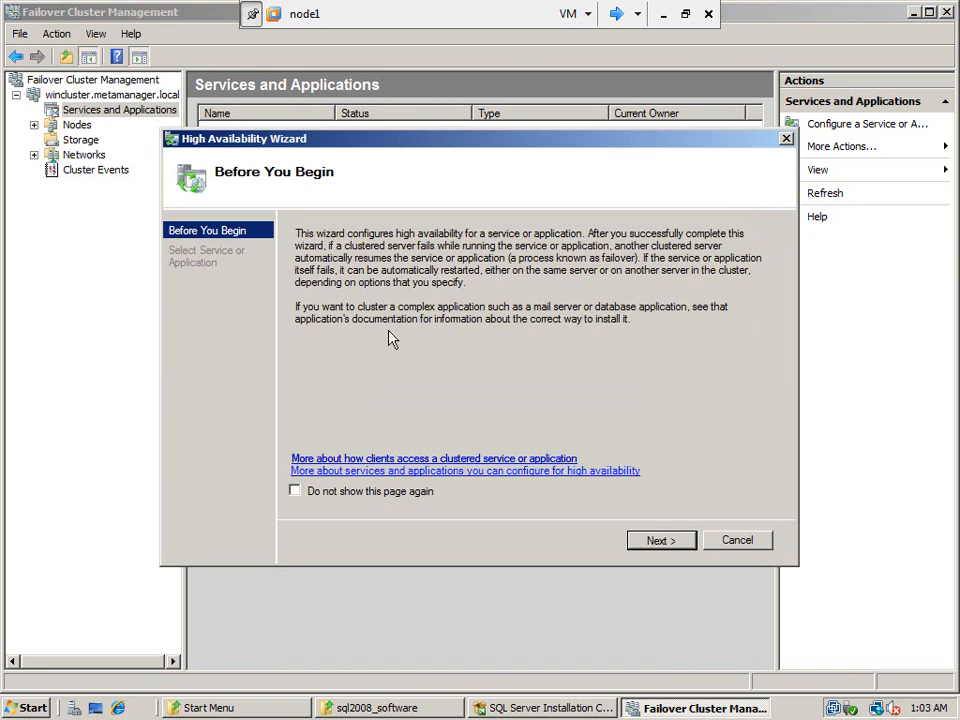
{"action": "left_click", "coordinate": [645, 540]}
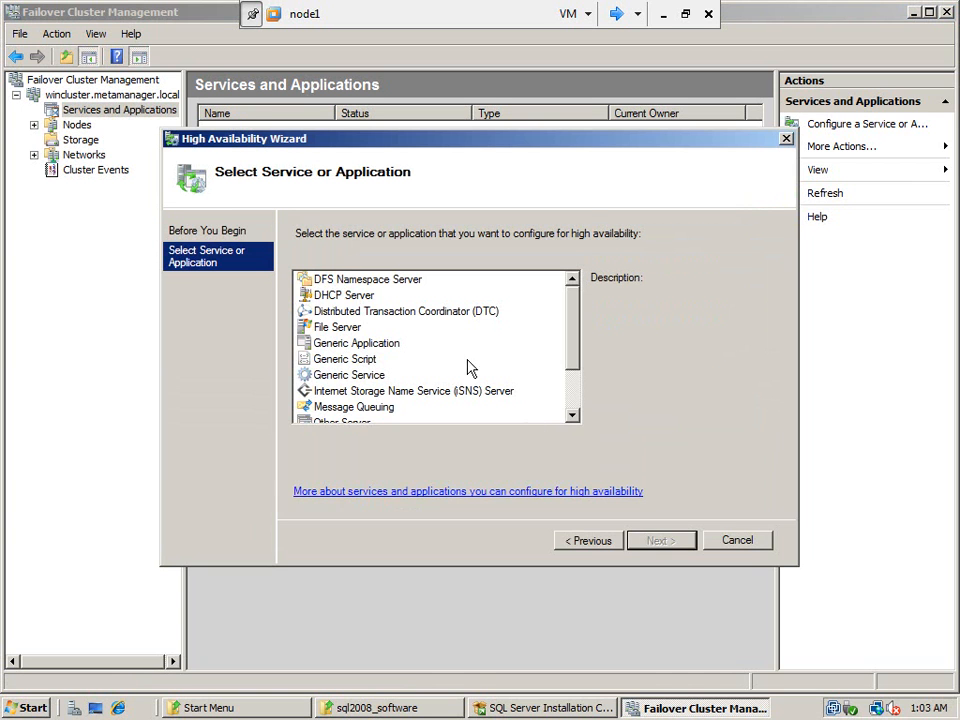
{"action": "left_click", "coordinate": [420, 318]}
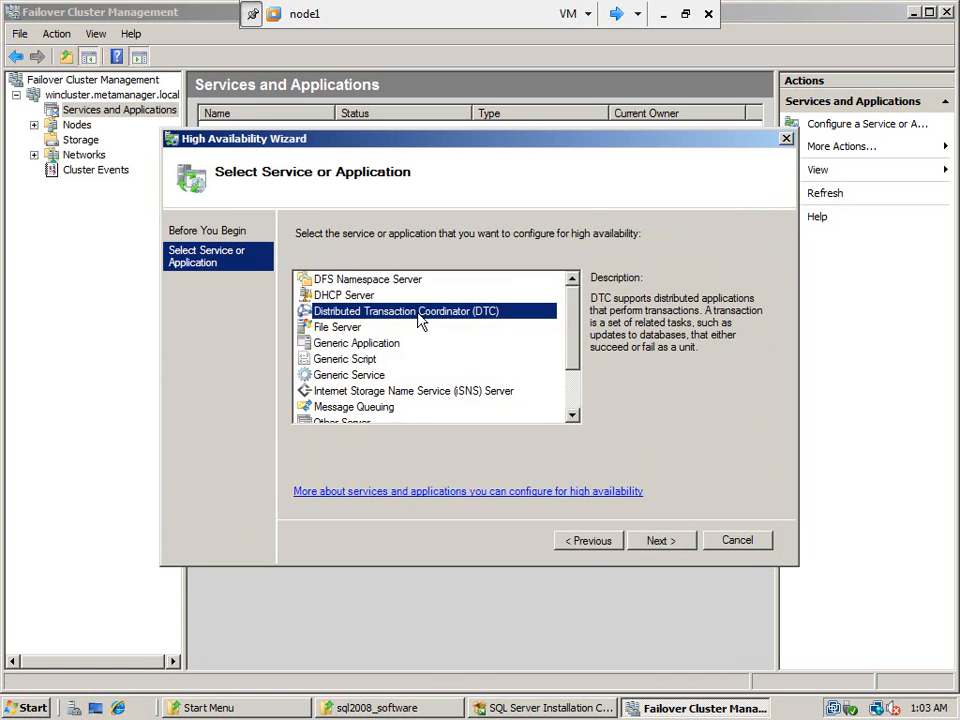
{"action": "left_click", "coordinate": [647, 546]}
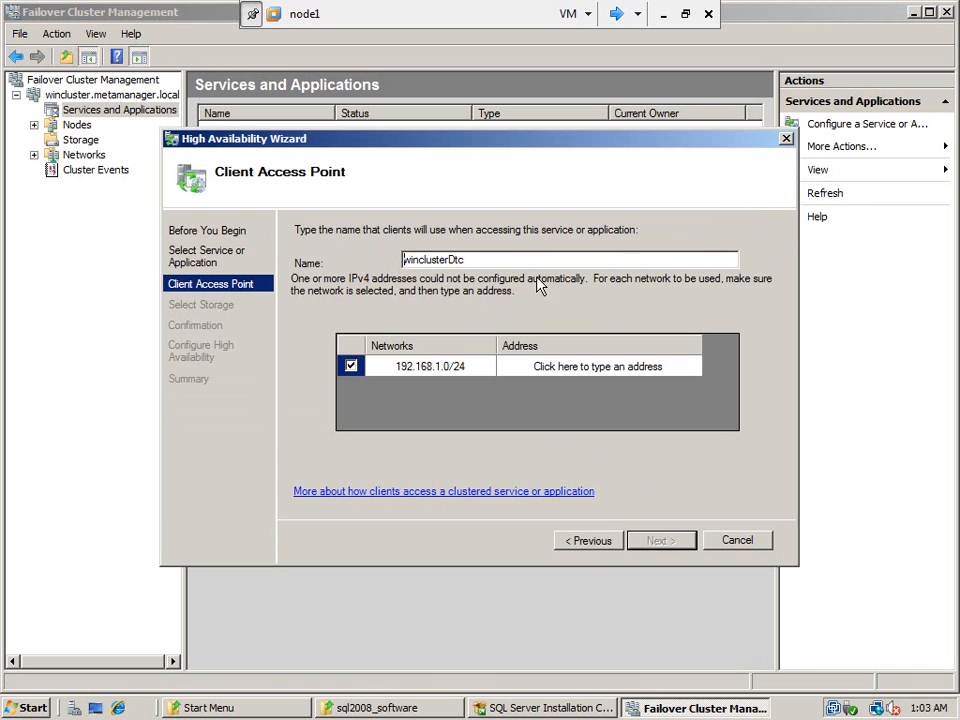
{"action": "left_click", "coordinate": [660, 368]}
{"action": "type", "text": "114"}
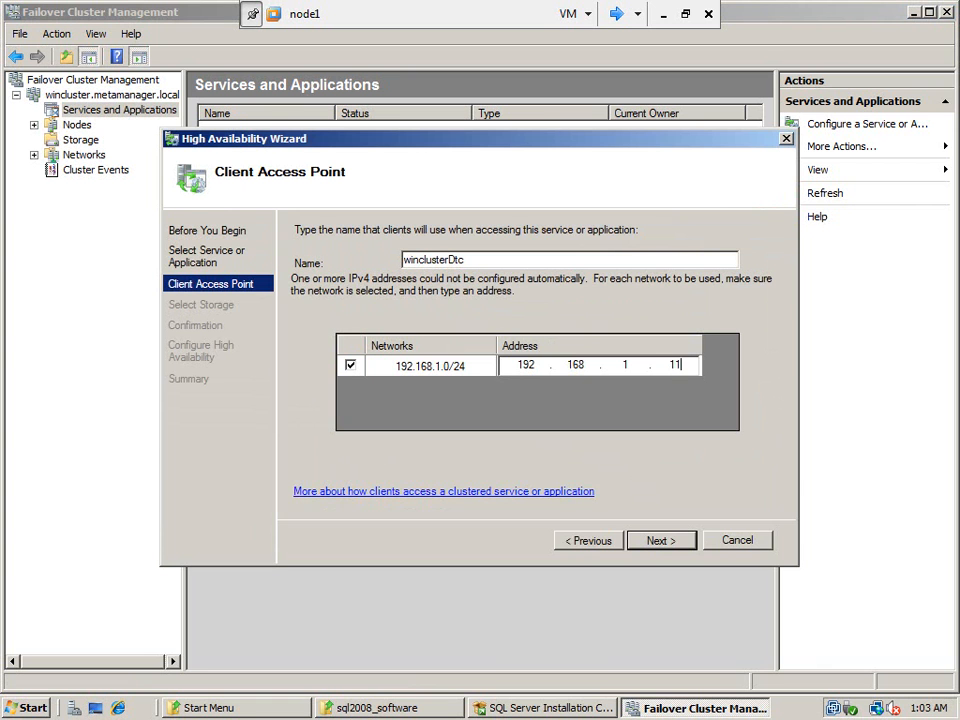
Recheck the MSDTC IP address in ip_address.txt on the host and return to node1 in full screen
{"action": "left_click", "coordinate": [686, 14]}
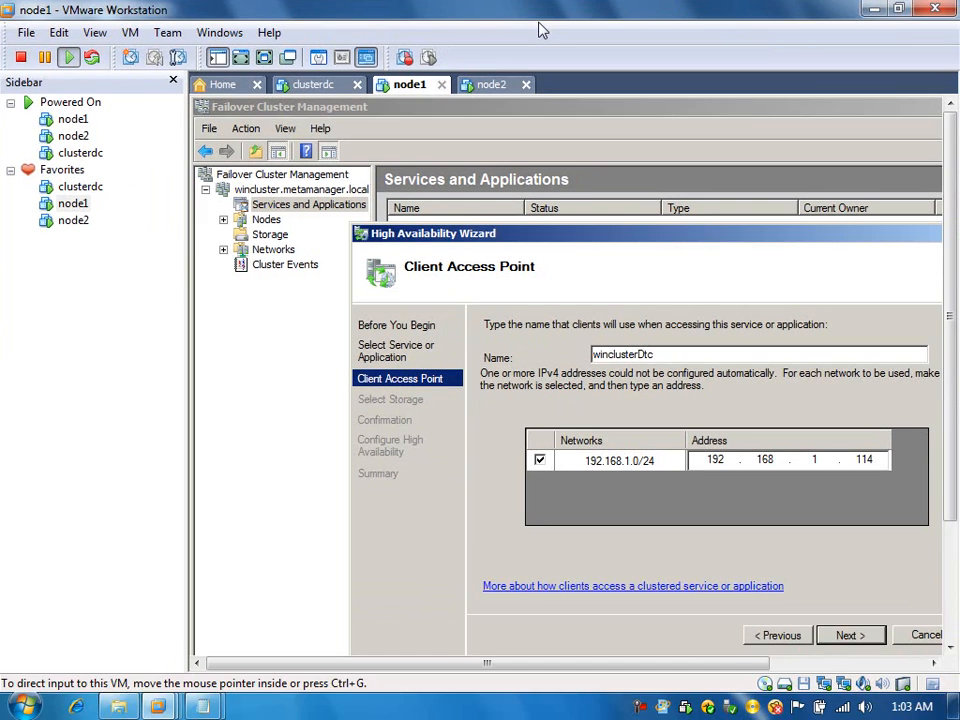
{"action": "mouse_move", "coordinate": [205, 708]}
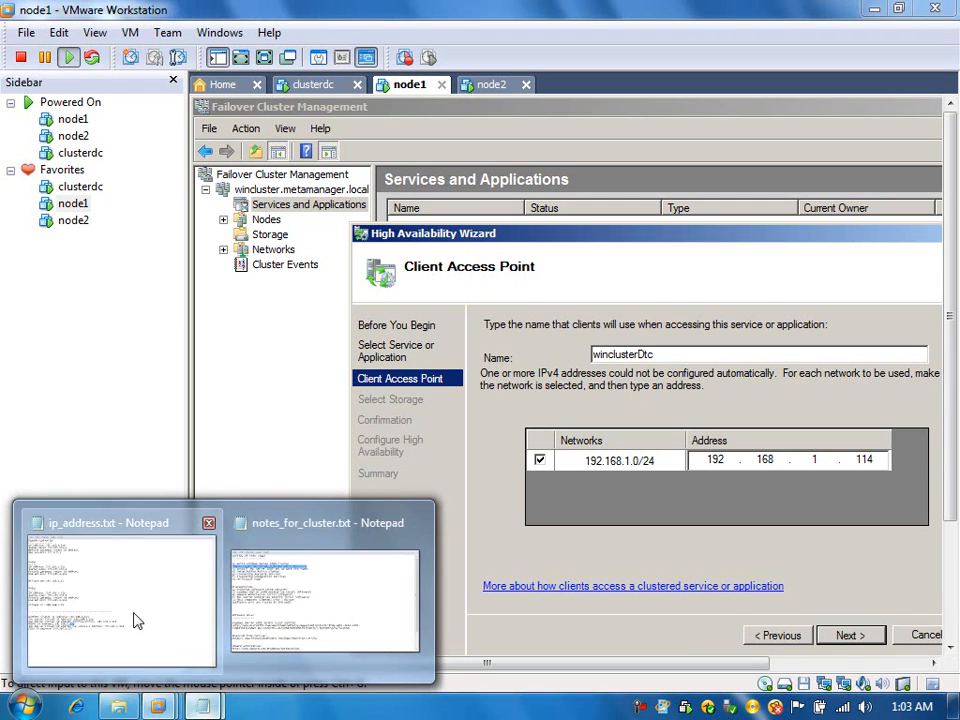
{"action": "left_click", "coordinate": [133, 621]}
{"action": "mouse_move", "coordinate": [163, 708]}
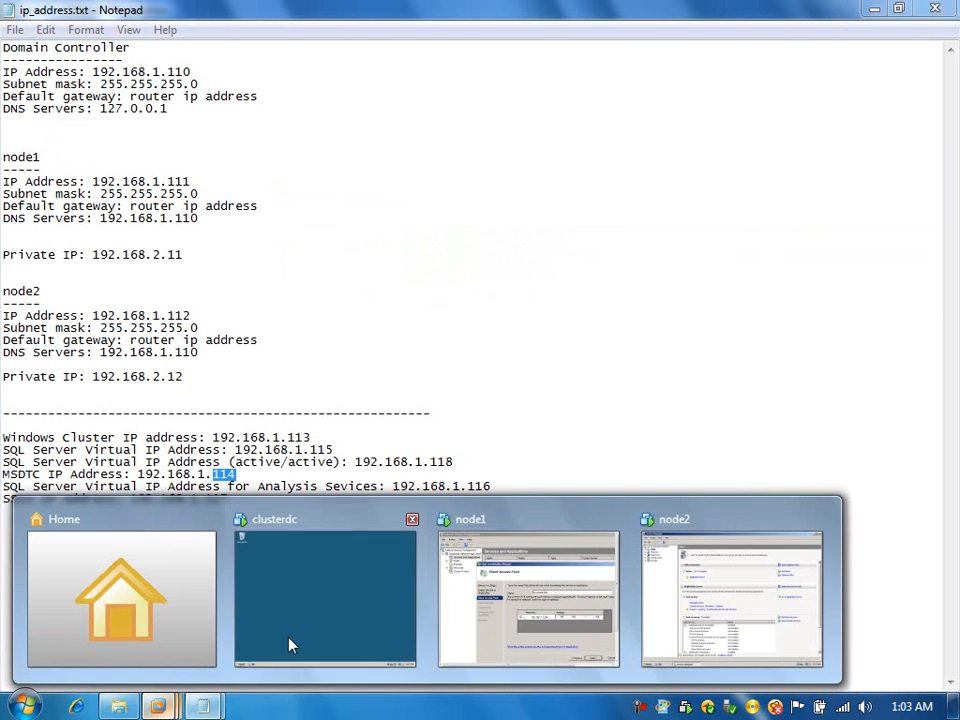
{"action": "left_click", "coordinate": [510, 574]}
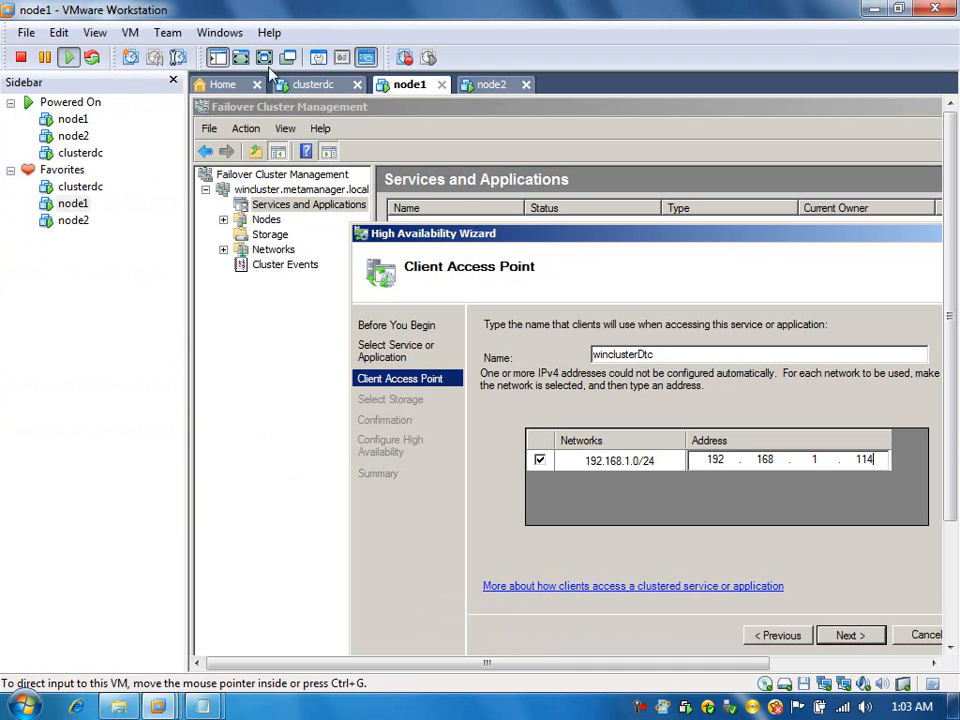
{"action": "left_click", "coordinate": [264, 58]}
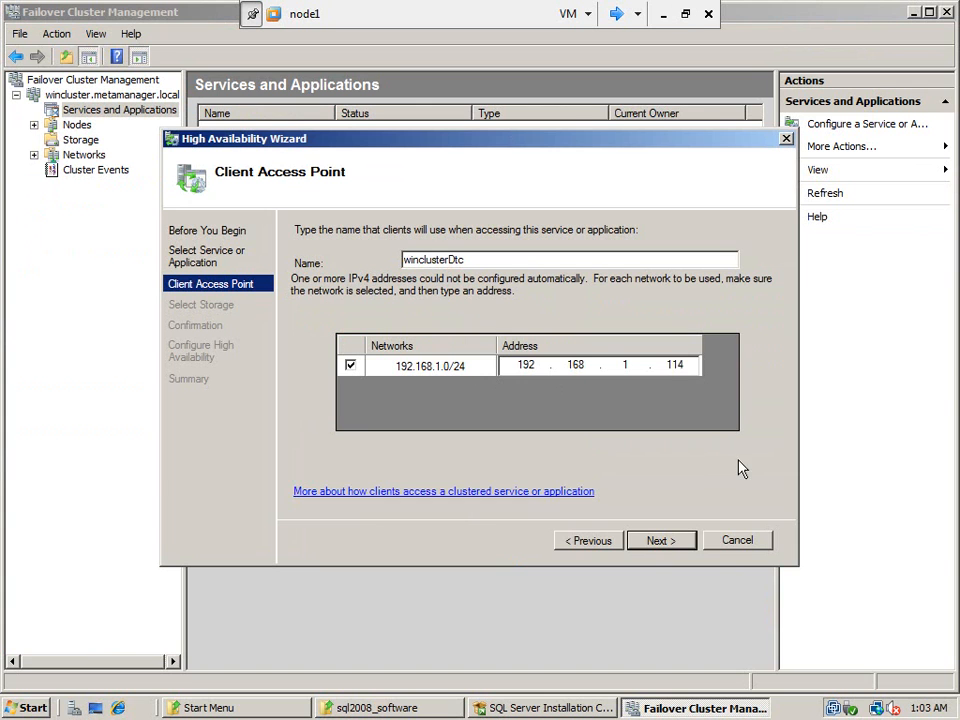
Proceed to the wizard's storage selection and expand Cluster Disk 1 and Cluster Disk 2 to view their volumes
{"action": "left_click", "coordinate": [675, 543]}
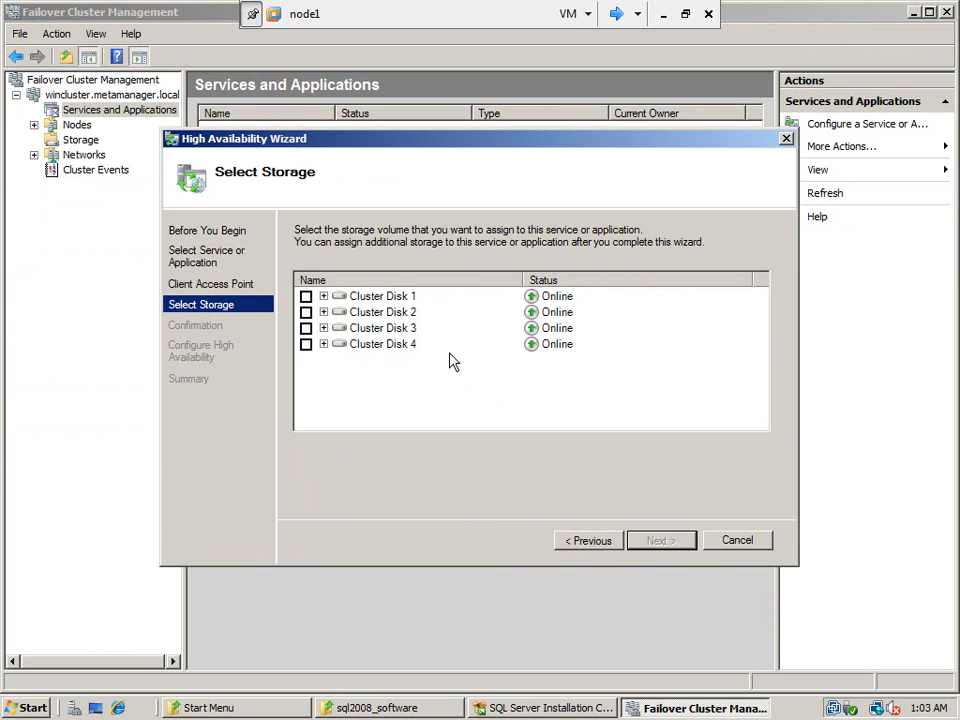
{"action": "left_click", "coordinate": [323, 296]}
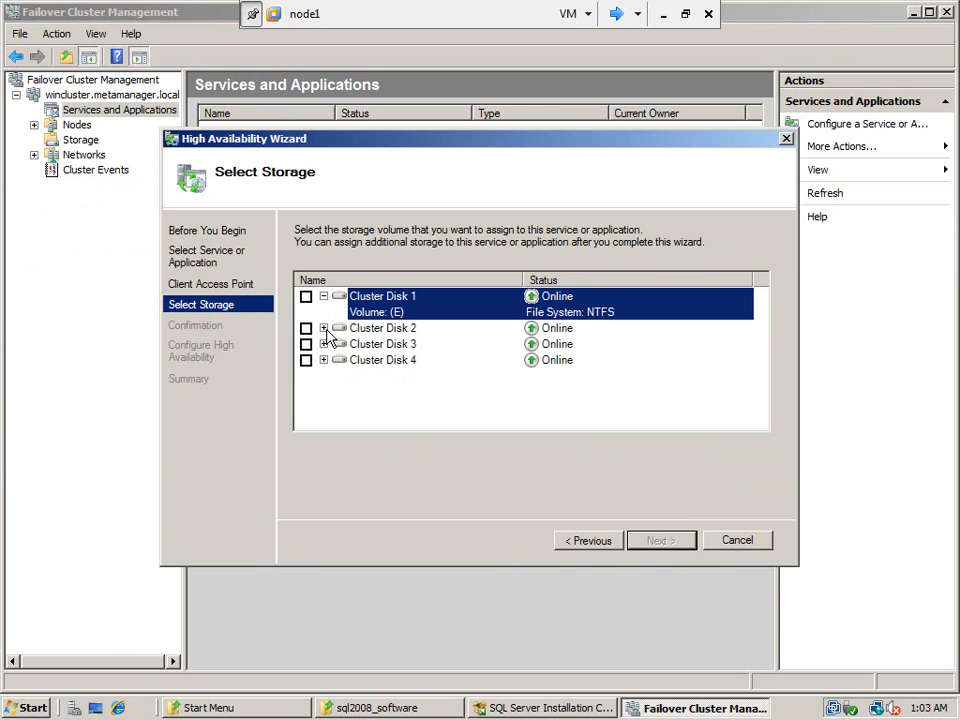
{"action": "left_click", "coordinate": [328, 331]}
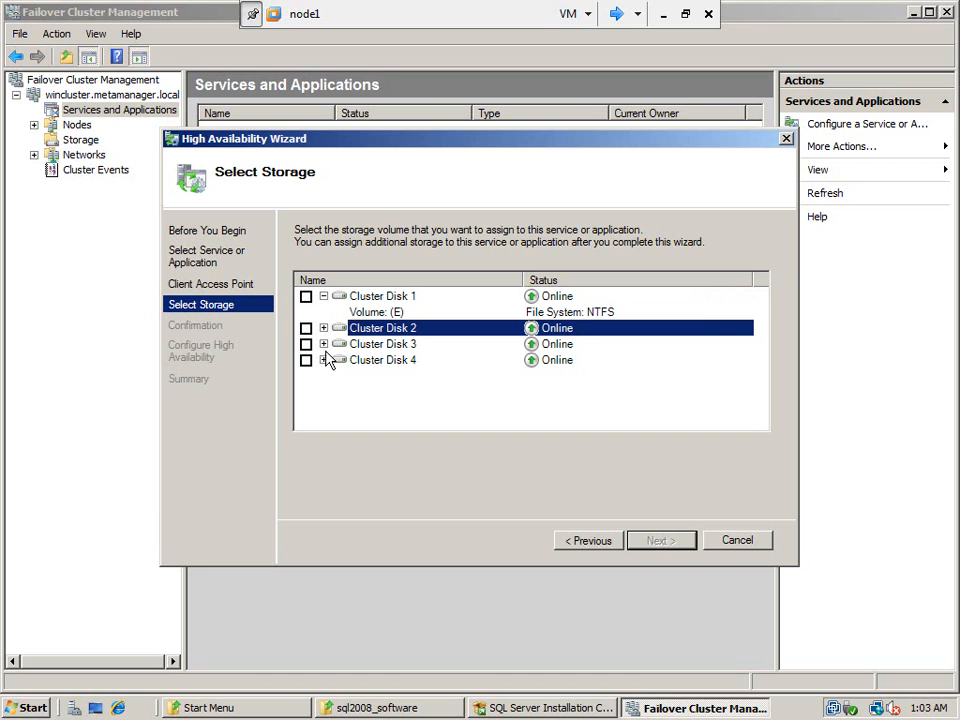
{"action": "left_click", "coordinate": [323, 329]}
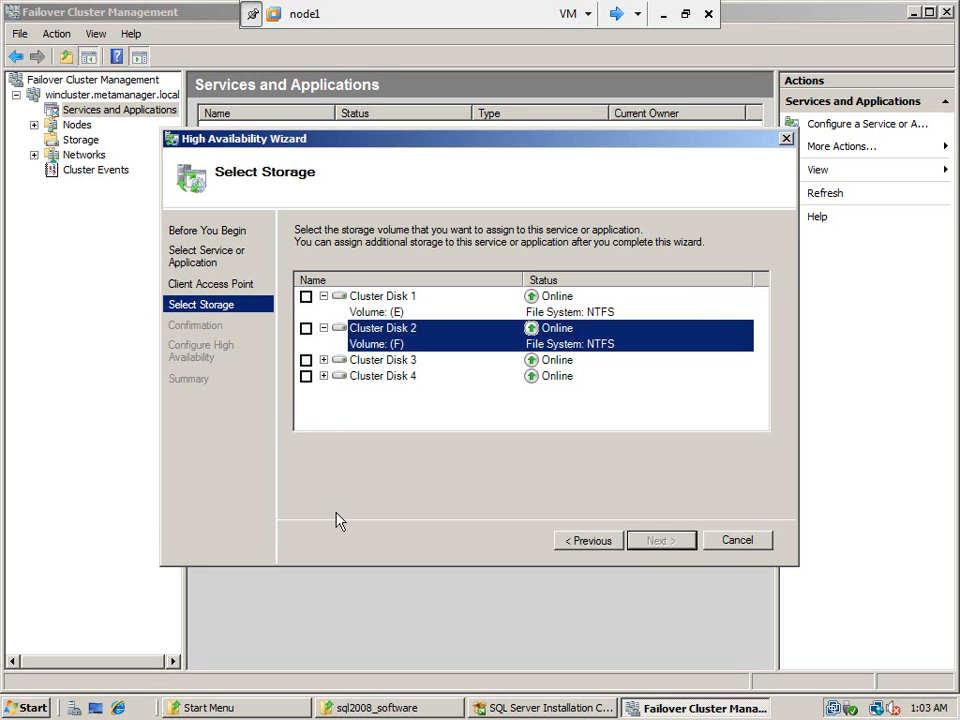
Check the drive labels under Computer in the open Explorer window, return to the High Availability Wizard and cancel it
{"action": "left_click", "coordinate": [240, 708]}
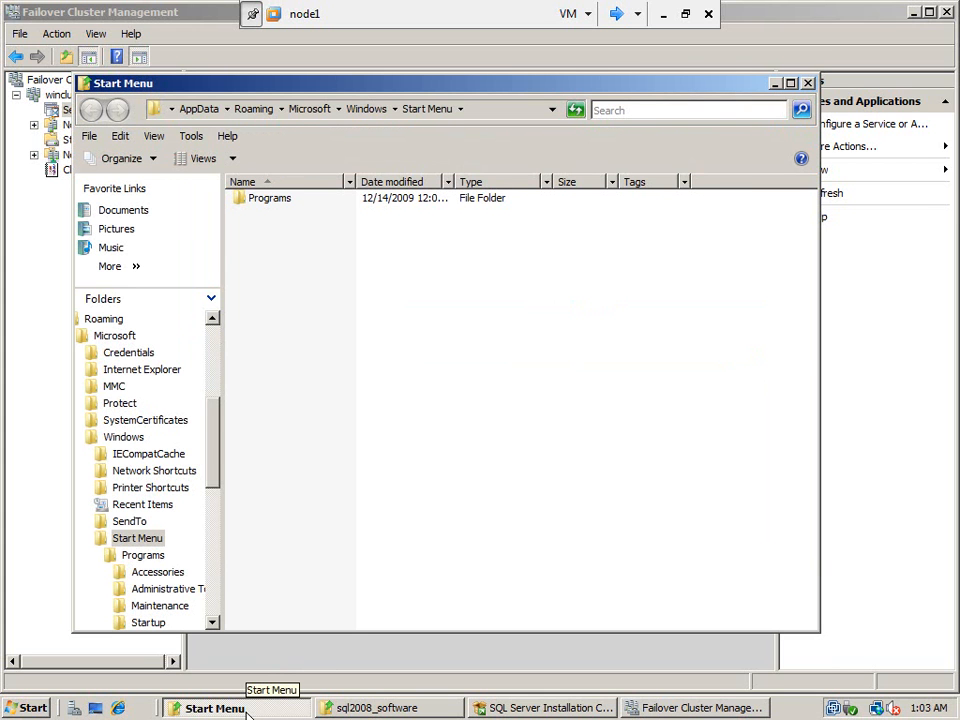
{"action": "left_click_drag", "start_coordinate": [214, 439], "coordinate": [211, 348]}
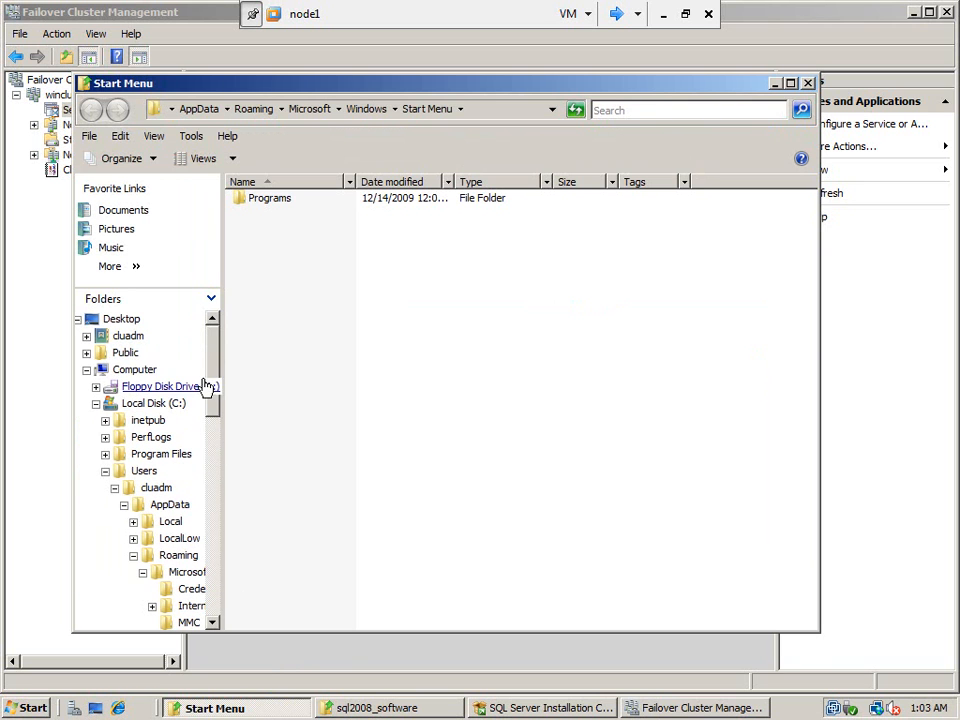
{"action": "left_click", "coordinate": [135, 370]}
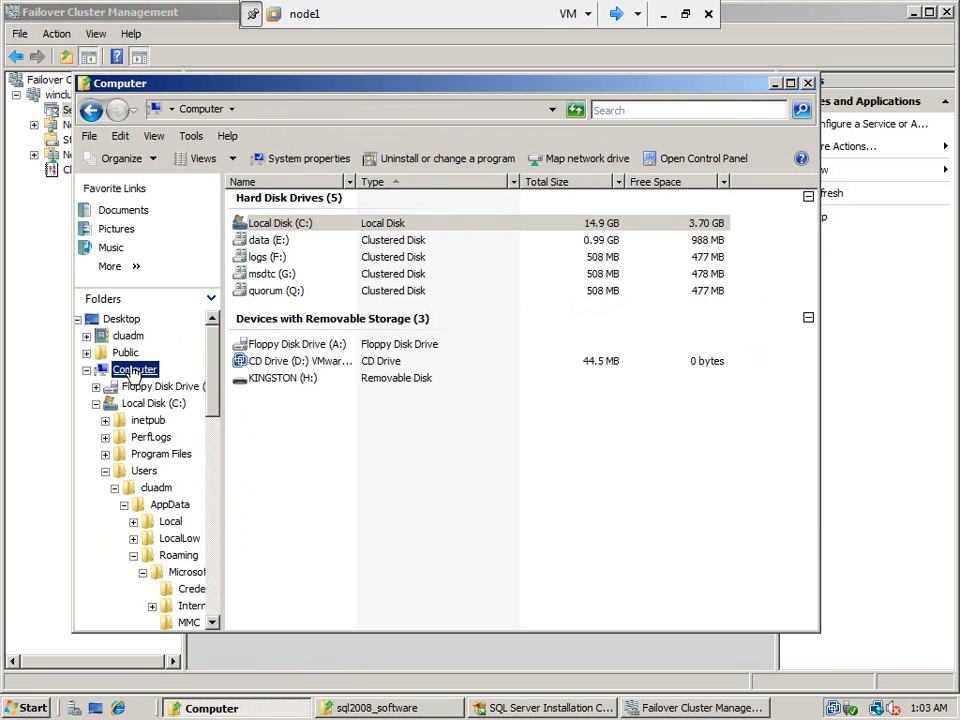
{"action": "left_click", "coordinate": [686, 710]}
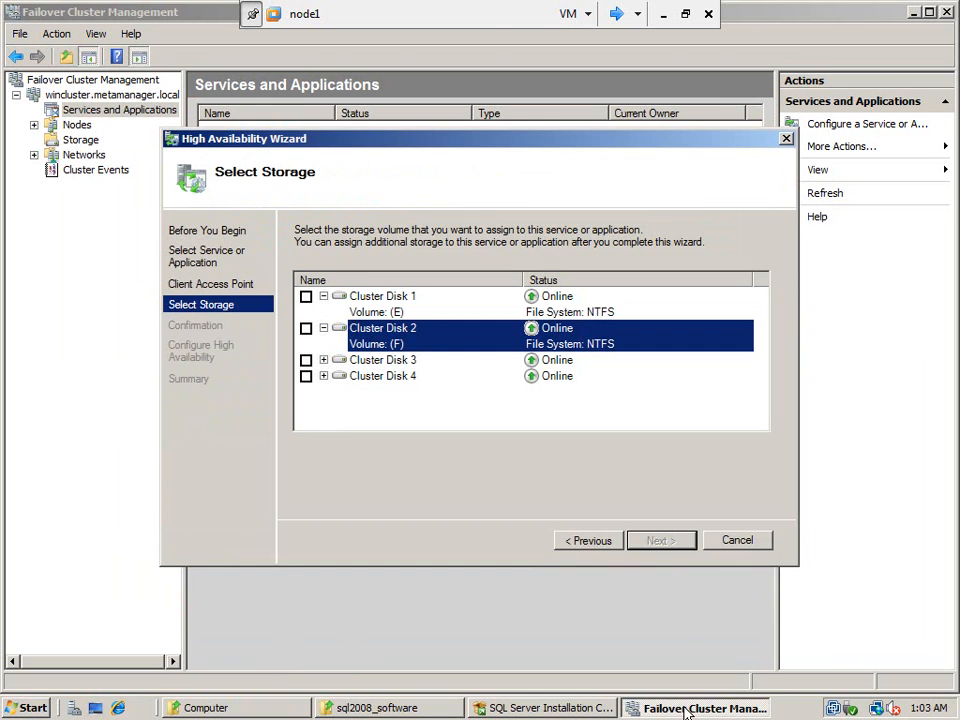
{"action": "left_click", "coordinate": [736, 540]}
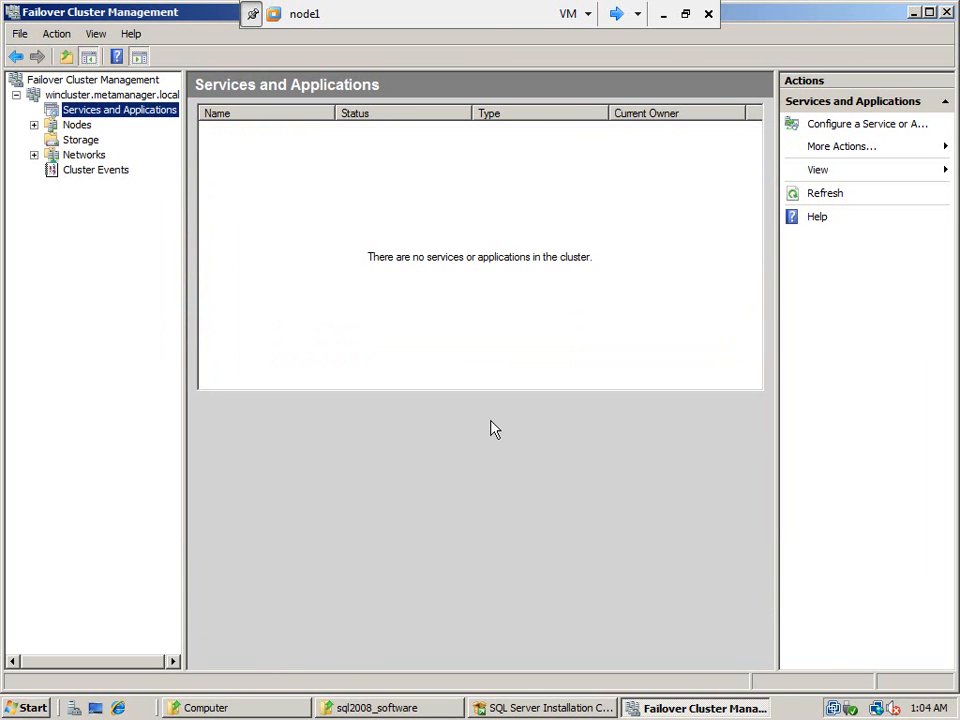
Show the cluster's Storage and expand Cluster Disks 1 through 4 to view their volume letters
{"action": "left_click", "coordinate": [68, 140]}
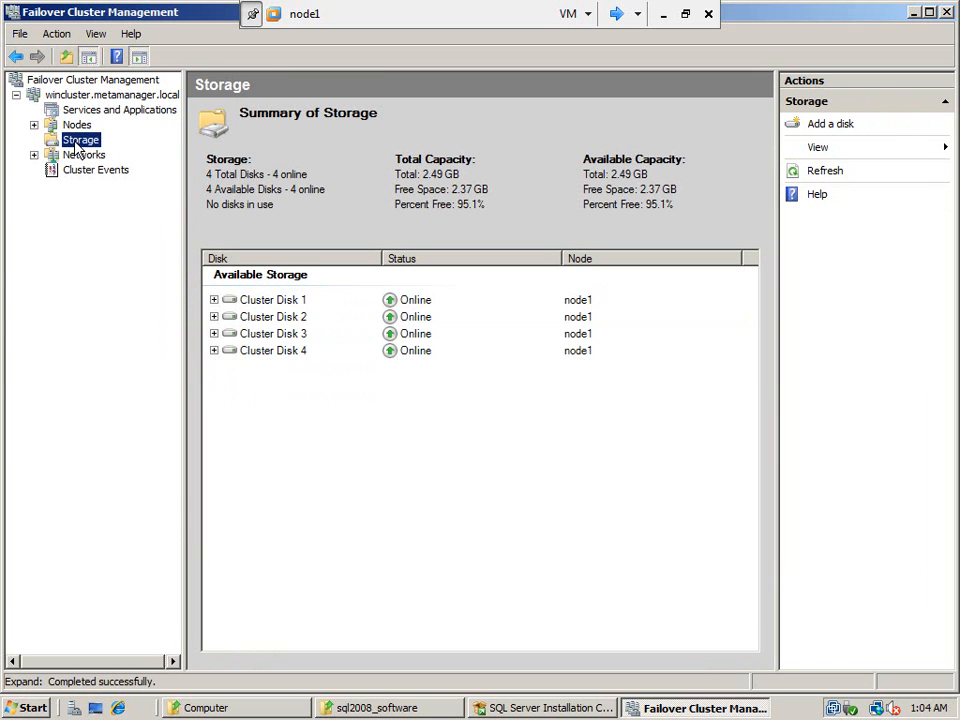
{"action": "left_click", "coordinate": [213, 299]}
{"action": "left_click", "coordinate": [213, 333]}
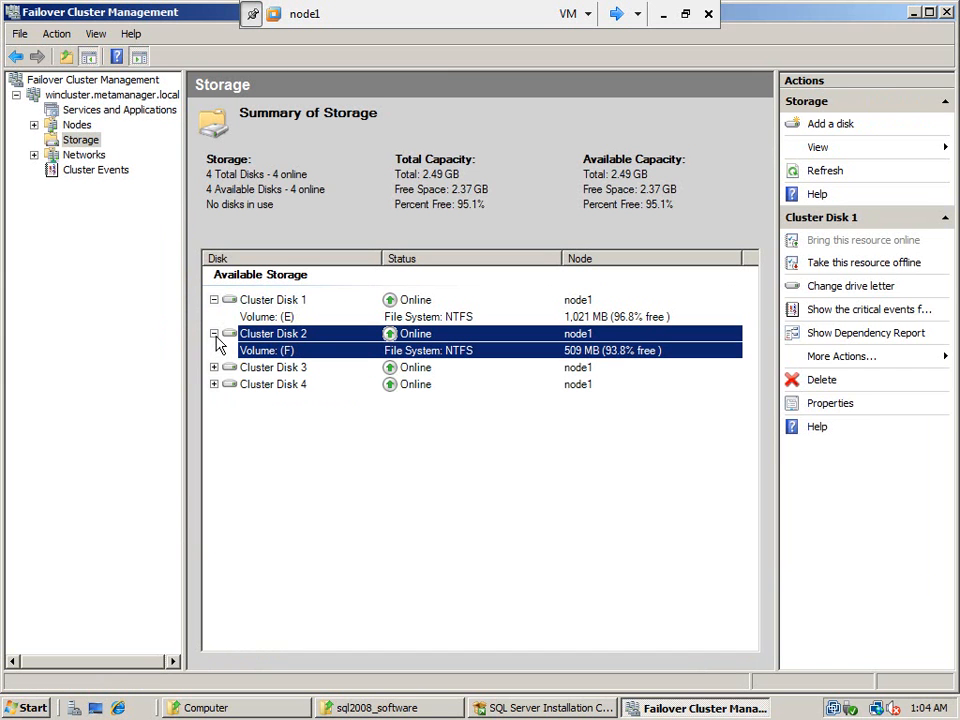
{"action": "left_click", "coordinate": [213, 367]}
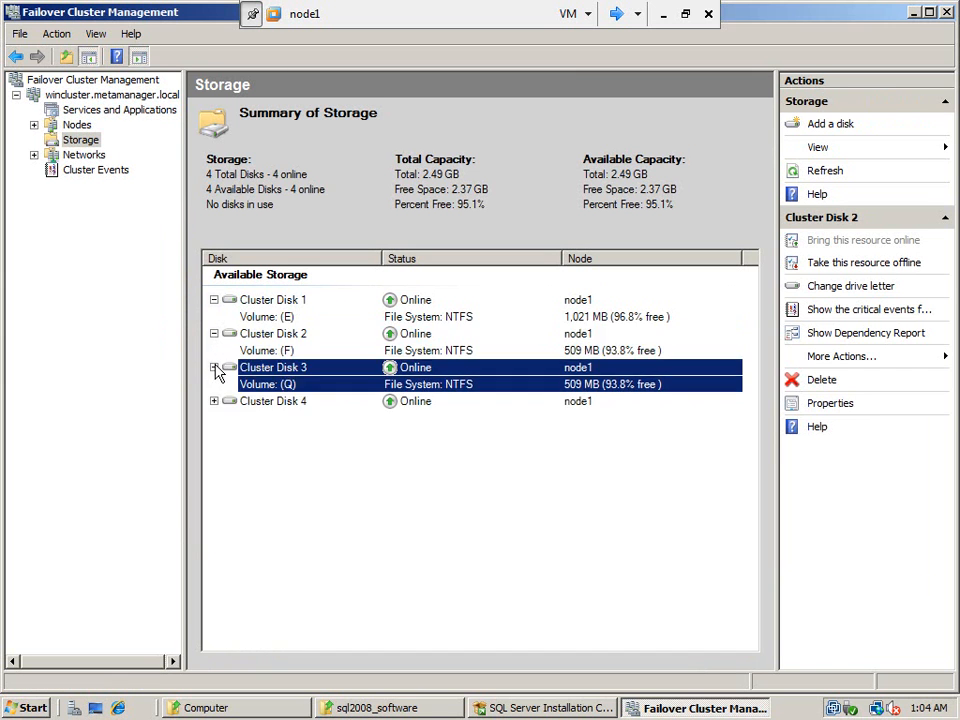
{"action": "left_click", "coordinate": [213, 401]}
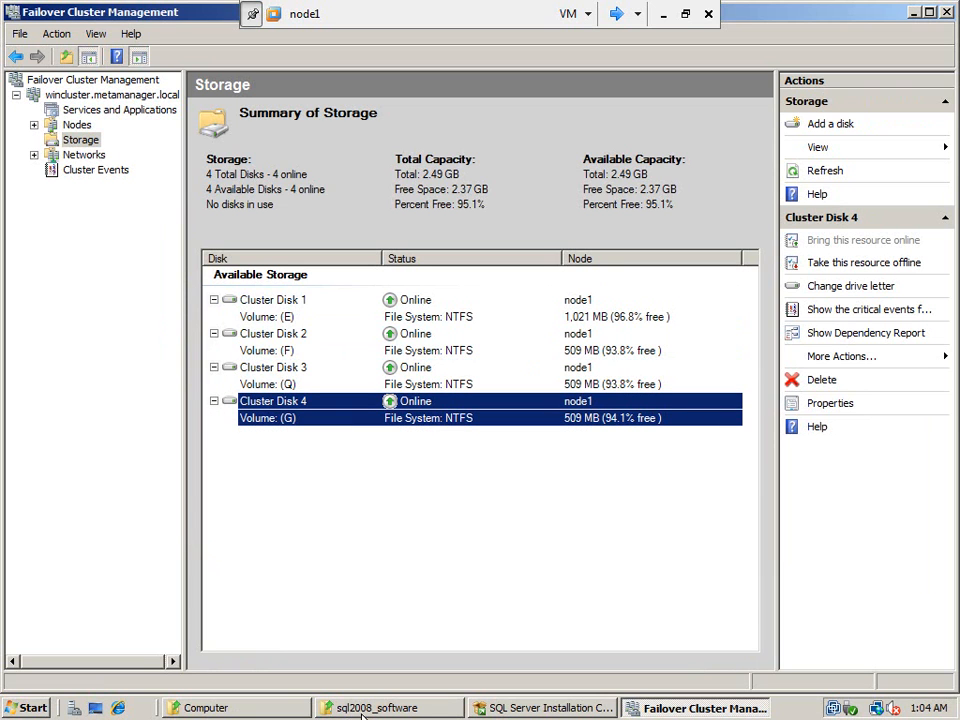
Inspect the msdtc (G:) disk in Computer Management's Disk Management, close it, and select Cluster Disk 4 in the cluster storage
{"action": "left_click", "coordinate": [24, 709]}
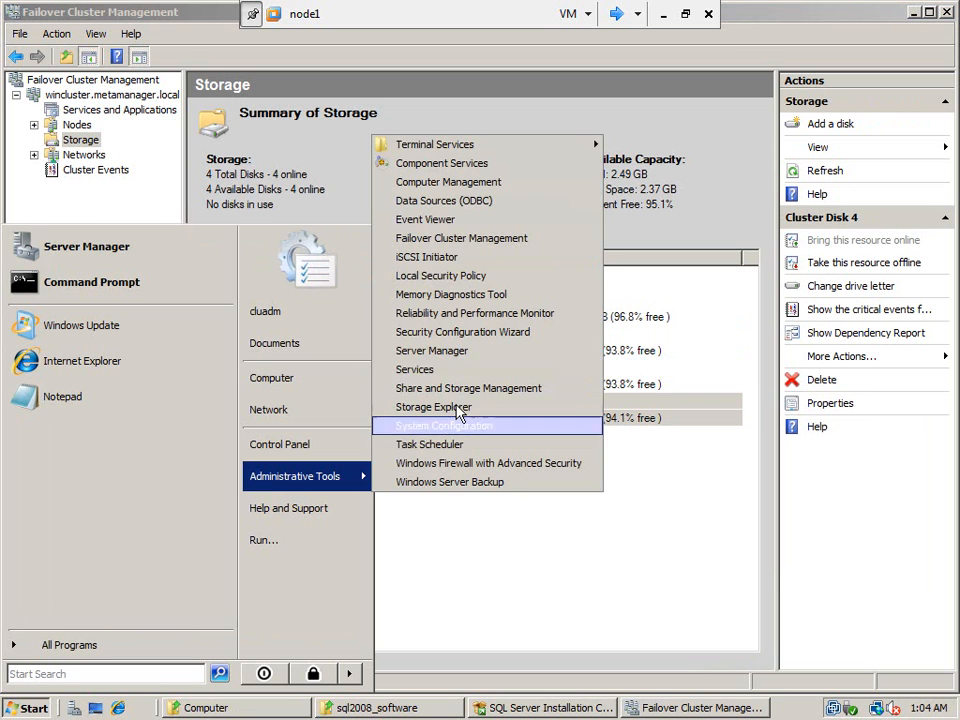
{"action": "left_click", "coordinate": [467, 186]}
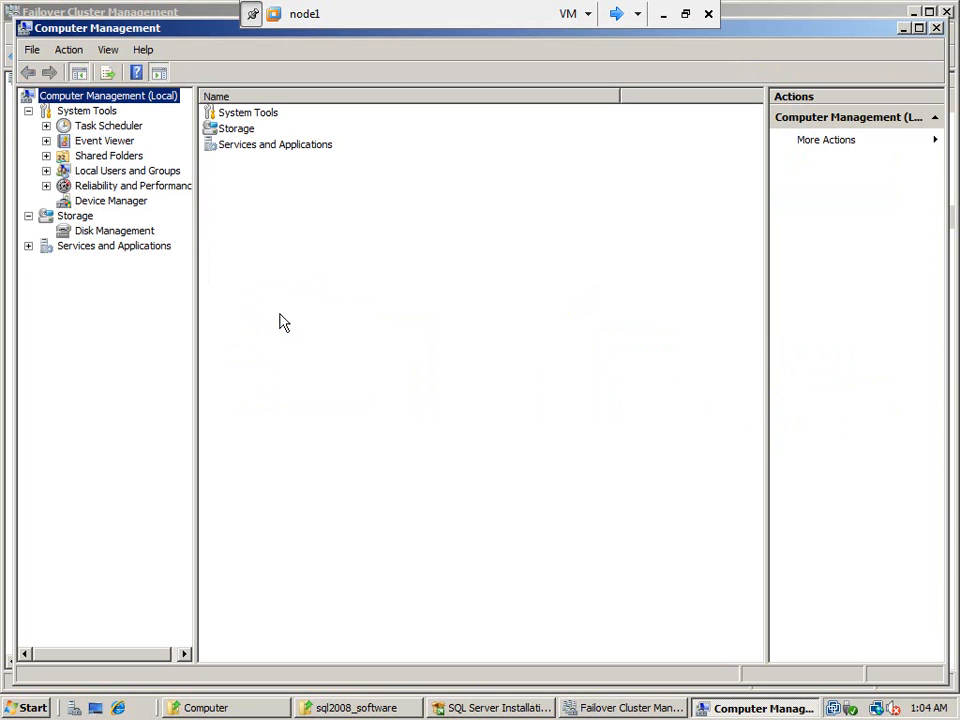
{"action": "left_click", "coordinate": [104, 234]}
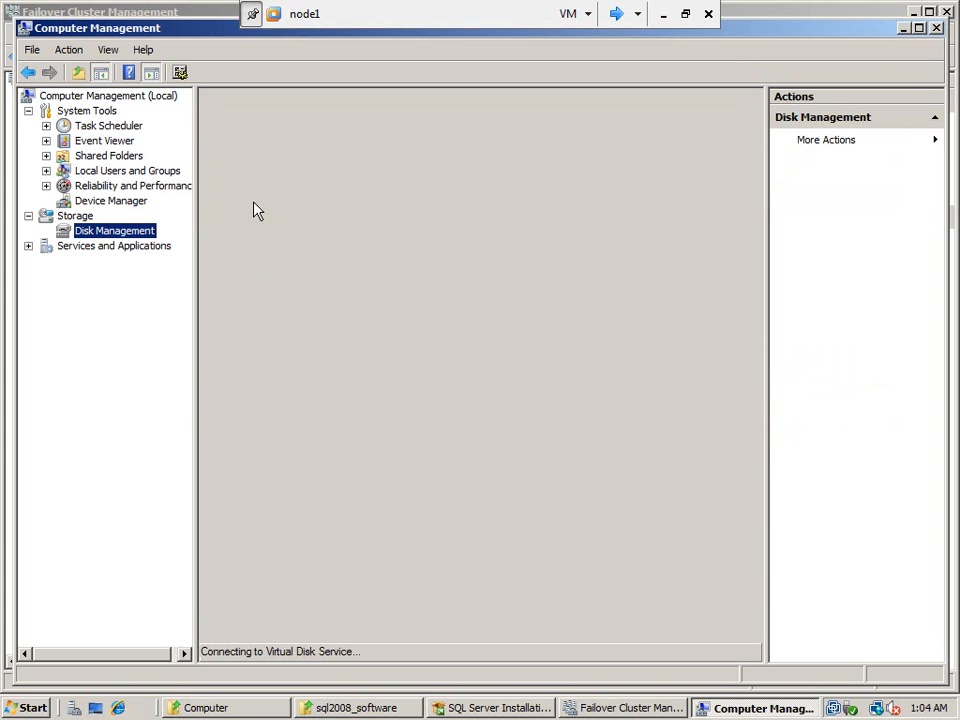
{"action": "double_click", "coordinate": [214, 31]}
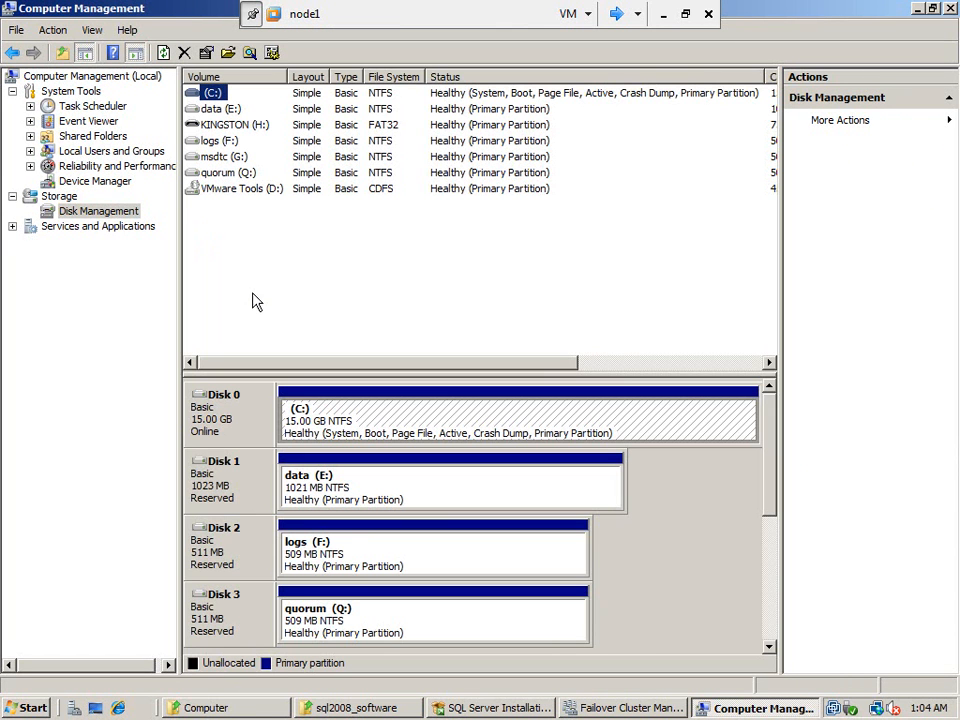
{"action": "left_click_drag", "start_coordinate": [769, 507], "coordinate": [770, 572]}
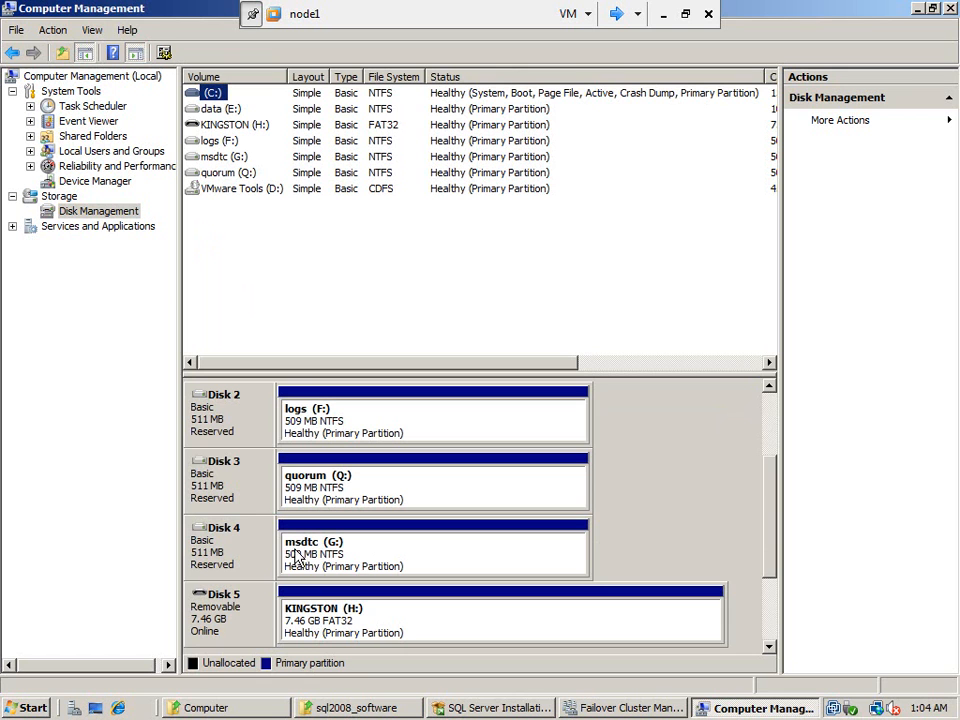
{"action": "left_click", "coordinate": [951, 8]}
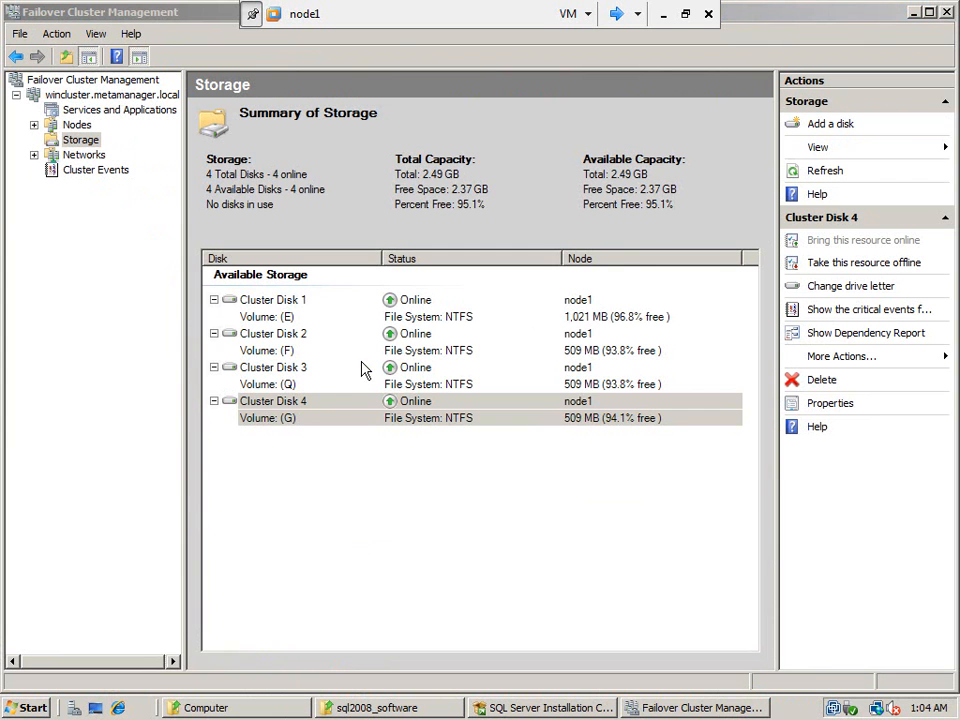
{"action": "left_click", "coordinate": [287, 418]}
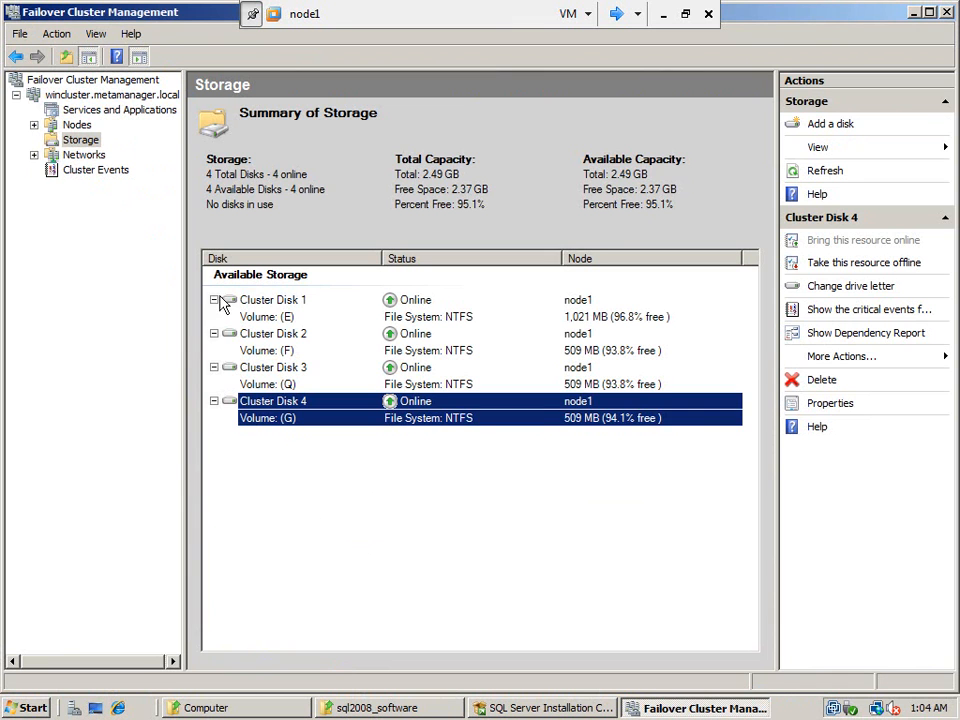
Configure Distributed Transaction Coordinator (DTC) as a new clustered service and set its client access point address to 192.168.1.114
{"action": "left_click", "coordinate": [112, 114]}
{"action": "right_click", "coordinate": [112, 114]}
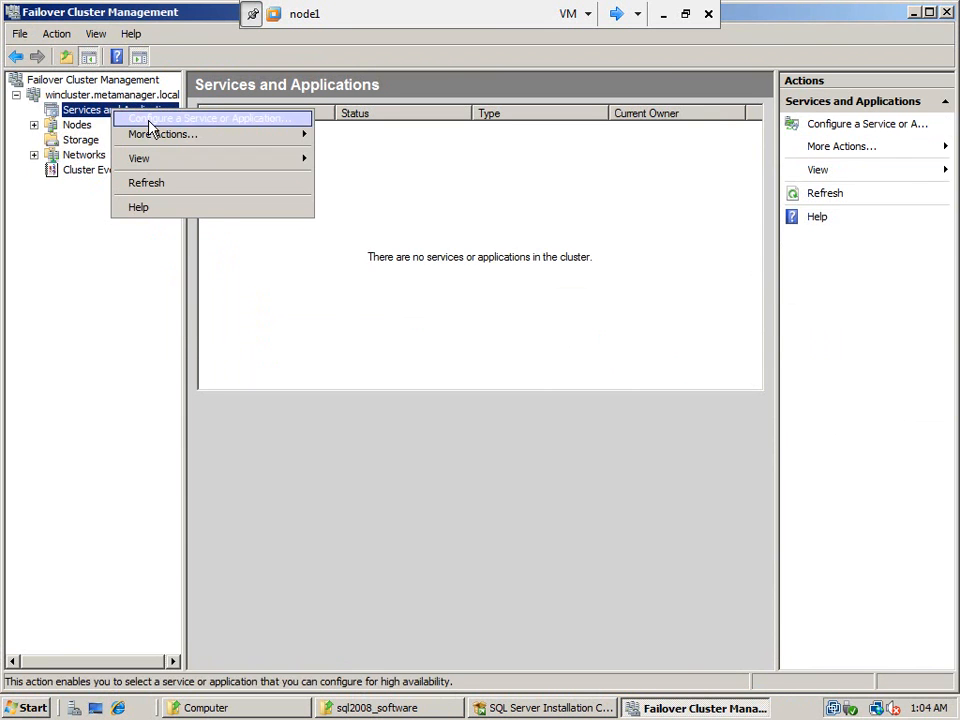
{"action": "left_click", "coordinate": [150, 120]}
{"action": "left_click", "coordinate": [656, 545]}
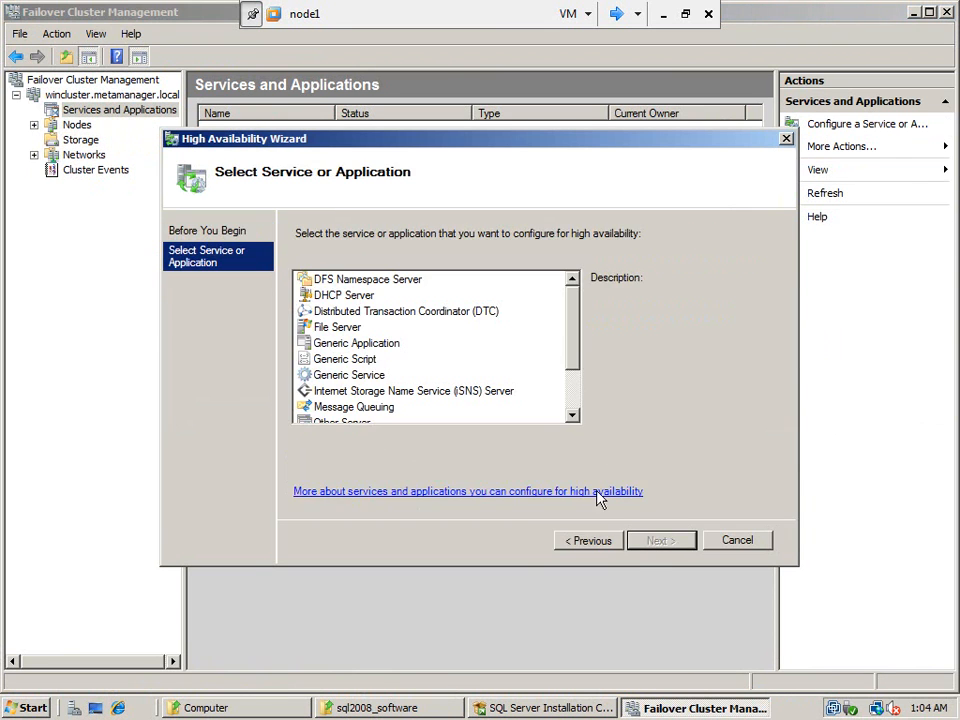
{"action": "left_click", "coordinate": [425, 311]}
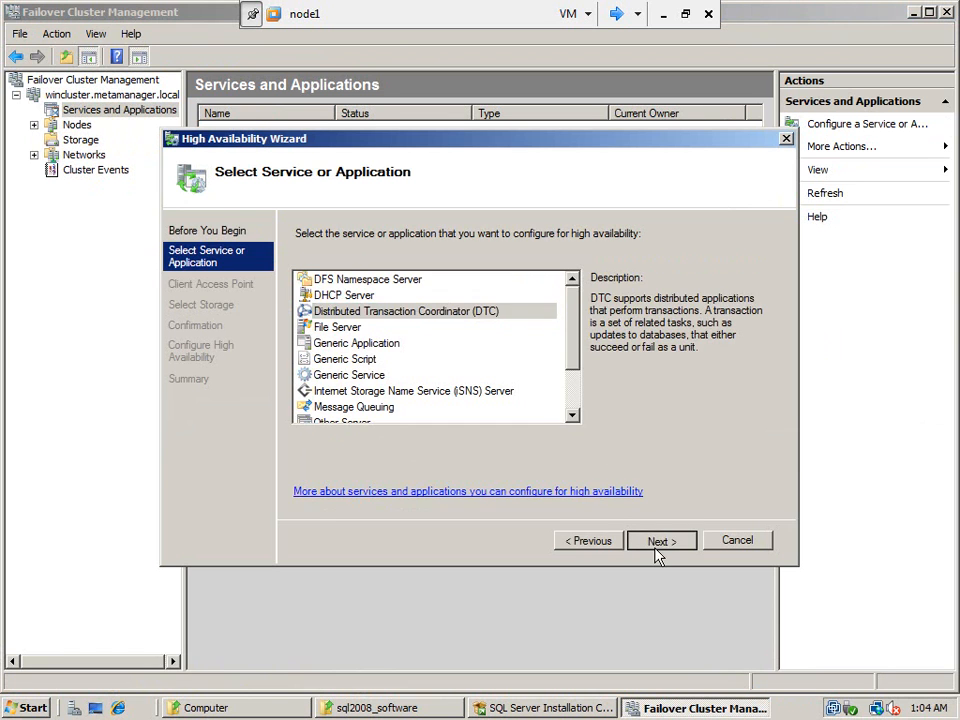
{"action": "left_click", "coordinate": [655, 545]}
{"action": "left_click", "coordinate": [676, 366]}
{"action": "type", "text": "114"}
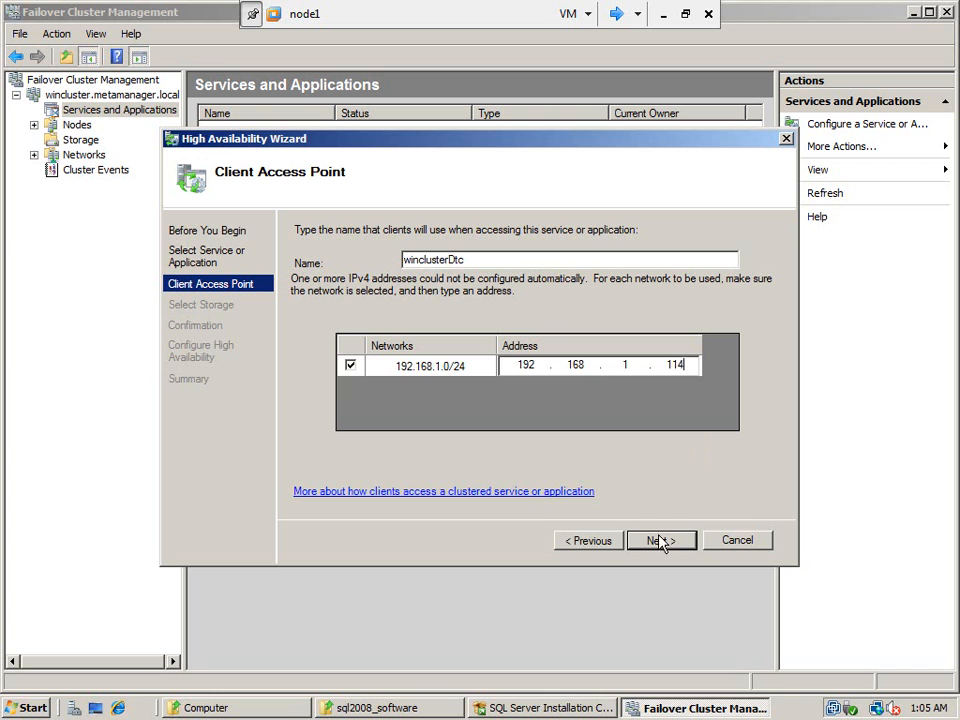
Assign Cluster Disk 4 as the clustered DTC service's storage, confirm the configuration and finish the High Availability Wizard
{"action": "left_click", "coordinate": [660, 540]}
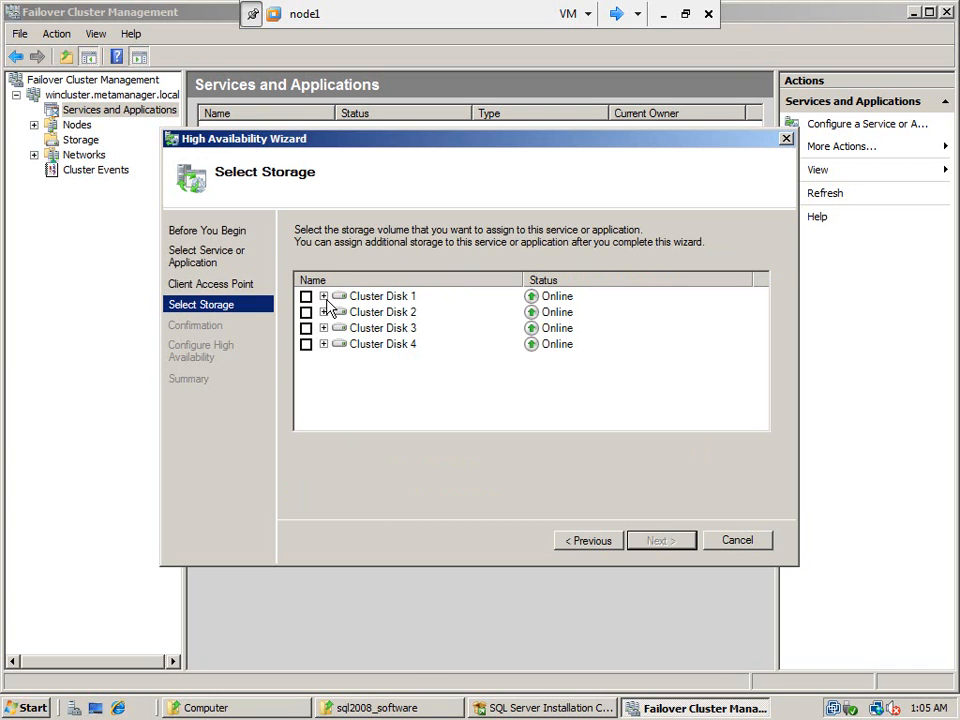
{"action": "left_click", "coordinate": [327, 299]}
{"action": "left_click", "coordinate": [324, 297]}
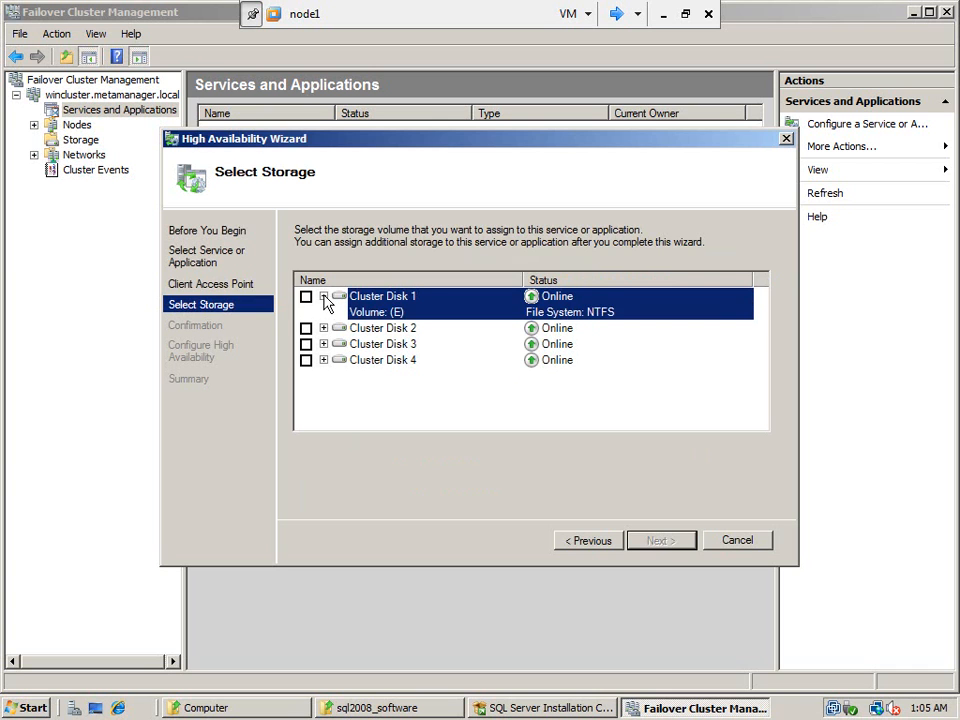
{"action": "left_click", "coordinate": [323, 328]}
{"action": "left_click", "coordinate": [323, 360]}
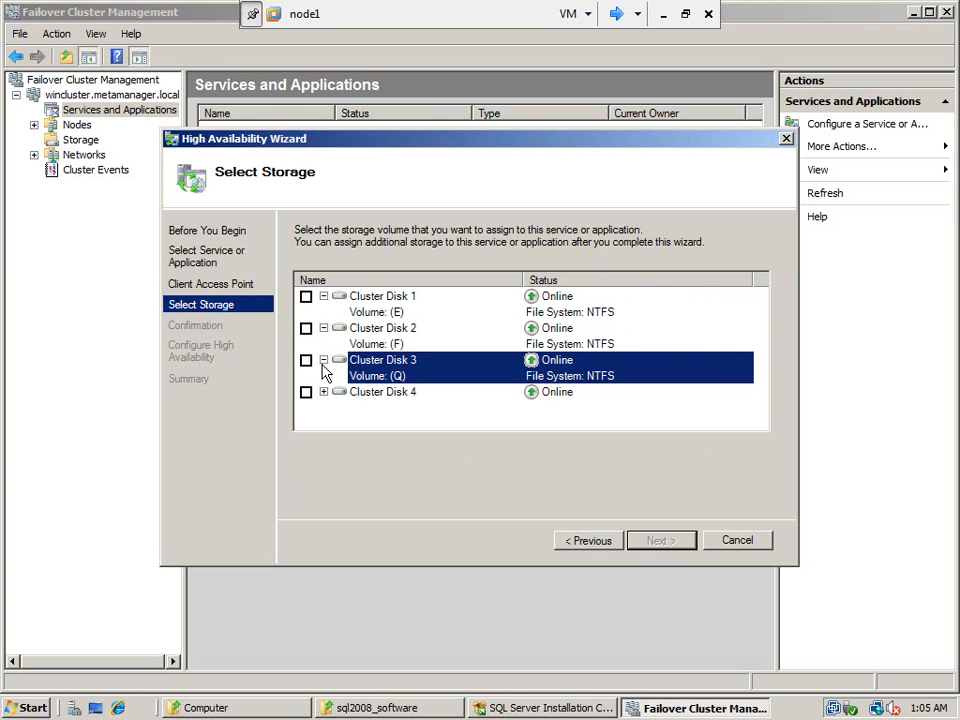
{"action": "left_click", "coordinate": [323, 392]}
{"action": "left_click", "coordinate": [307, 393]}
{"action": "left_click", "coordinate": [646, 546]}
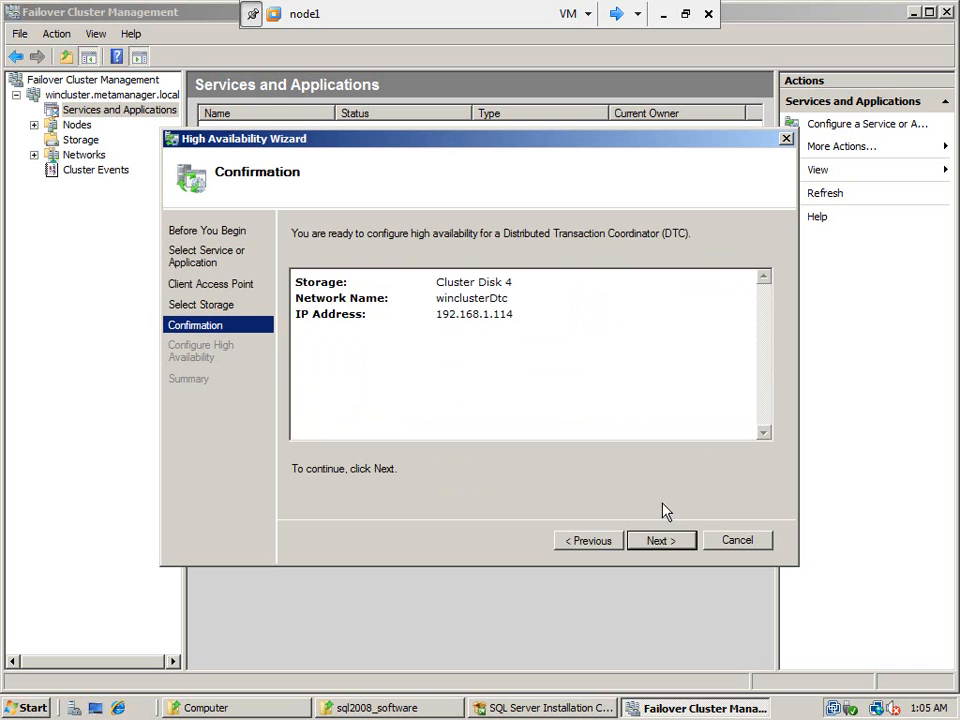
{"action": "left_click", "coordinate": [663, 541]}
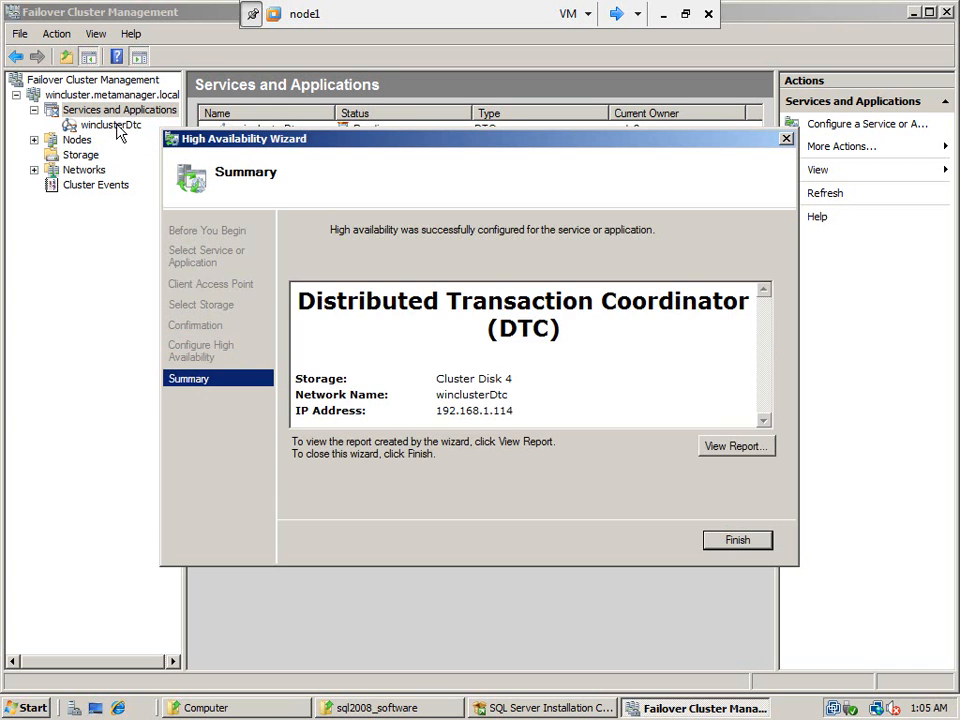
{"action": "left_click", "coordinate": [741, 546]}
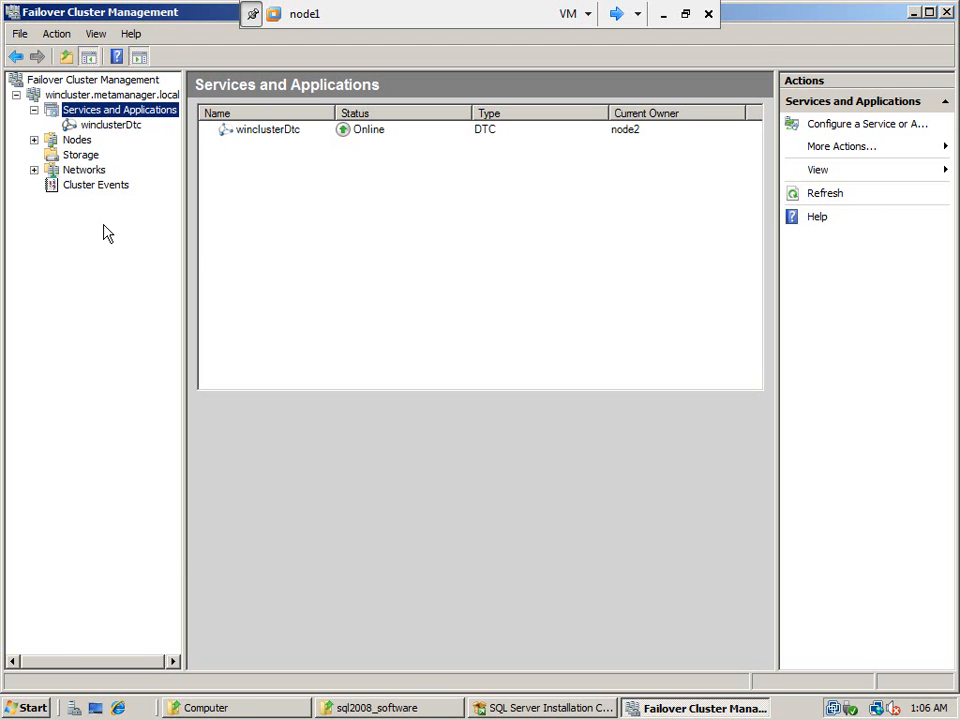
Switch to SQL Server Installation Center, start a new SQL Server failover cluster installation and install the Setup Support Files
{"action": "left_click", "coordinate": [542, 705]}
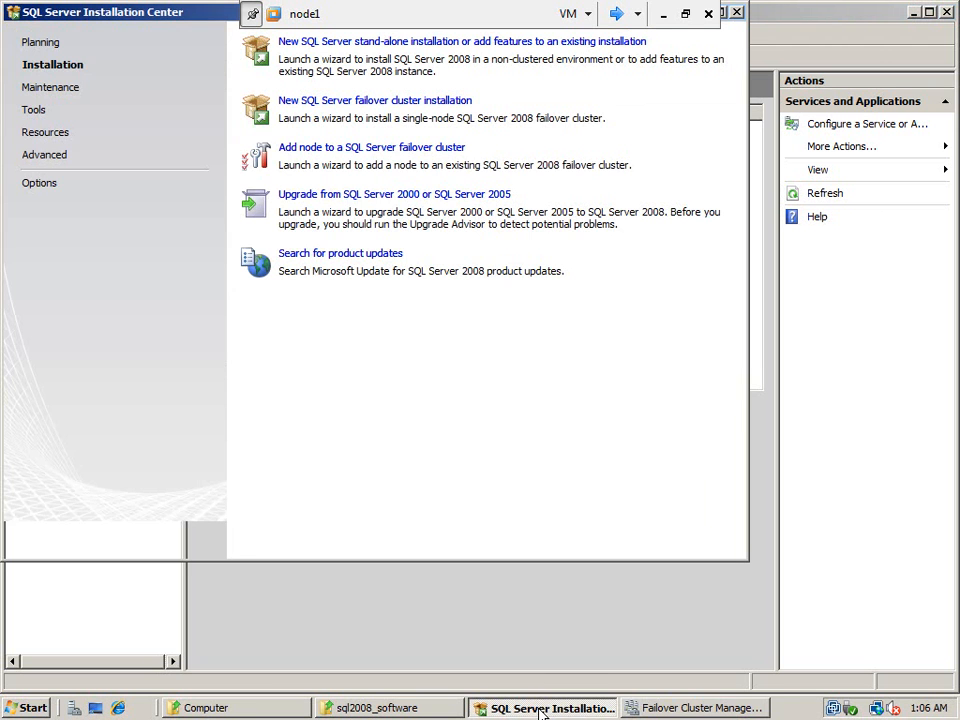
{"action": "left_click", "coordinate": [350, 101]}
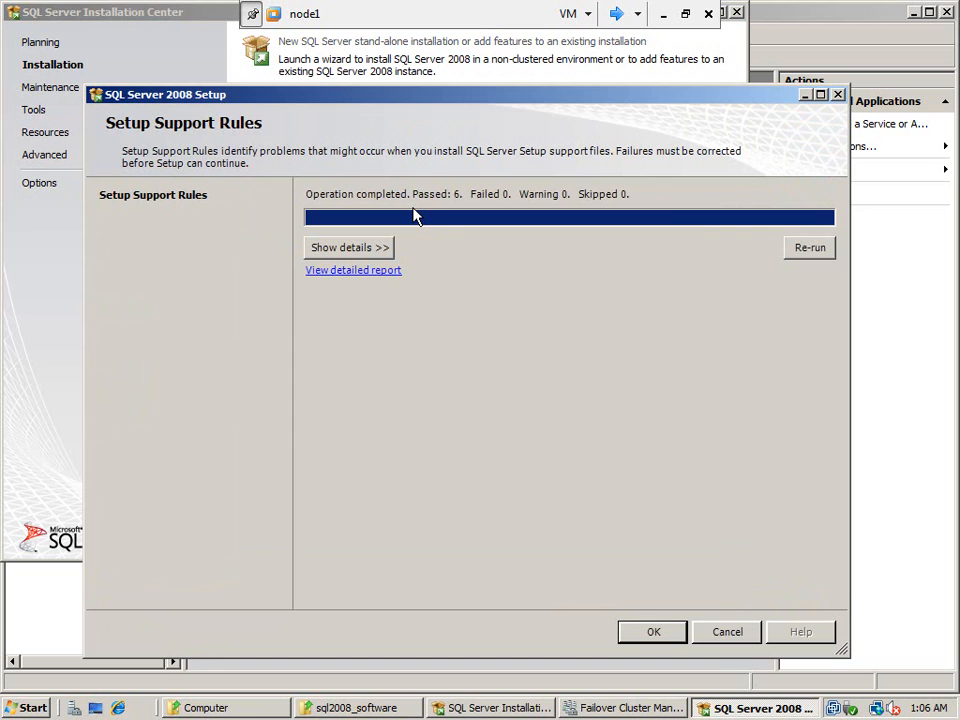
{"action": "left_click", "coordinate": [652, 630]}
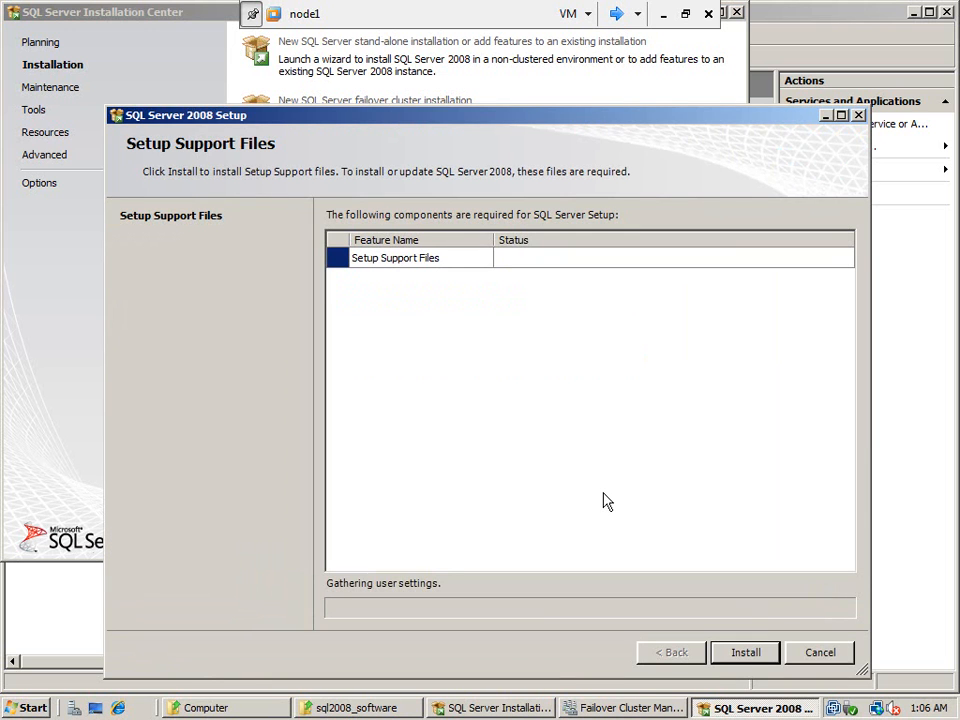
{"action": "left_click", "coordinate": [744, 656]}
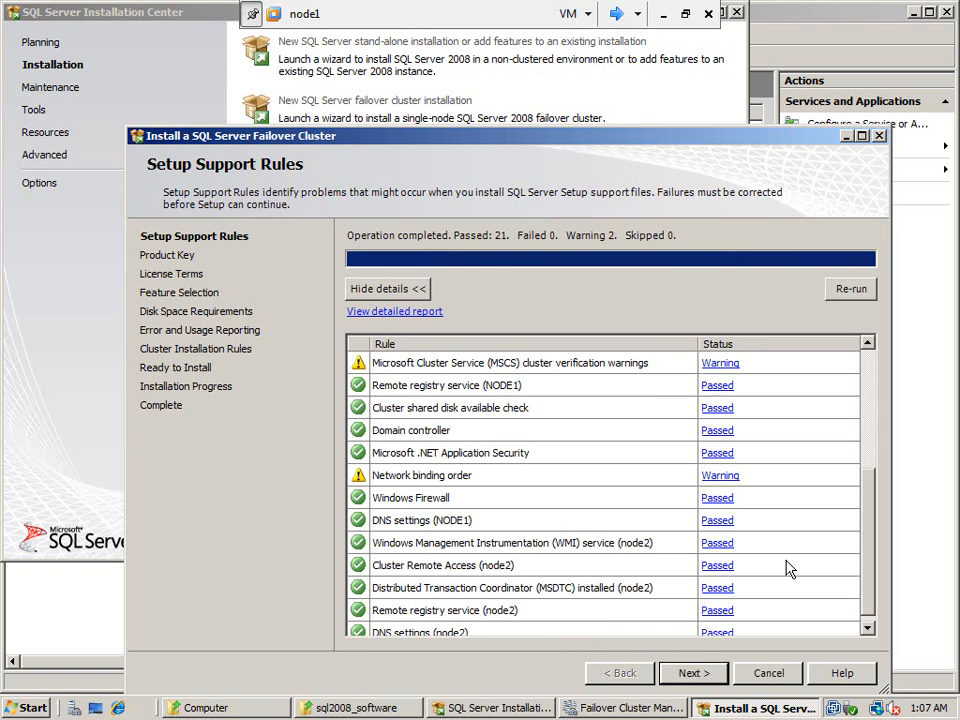
Read the rule check details for the Microsoft Cluster Service (MSCS) cluster verification and Network binding order warnings
{"action": "left_click_drag", "start_coordinate": [866, 529], "coordinate": [868, 487]}
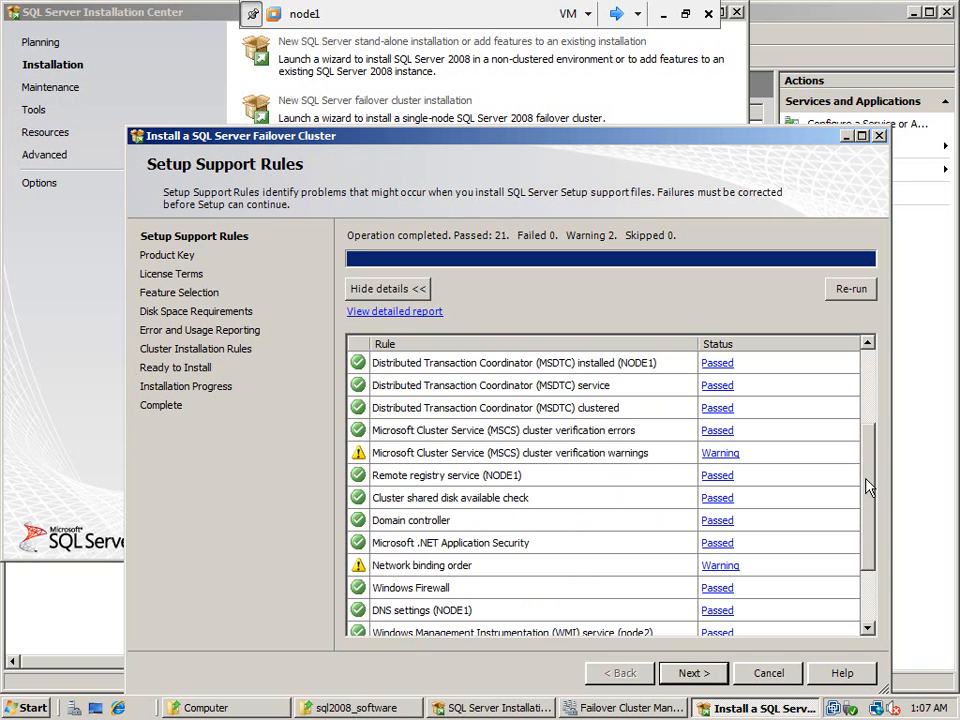
{"action": "left_click", "coordinate": [731, 457]}
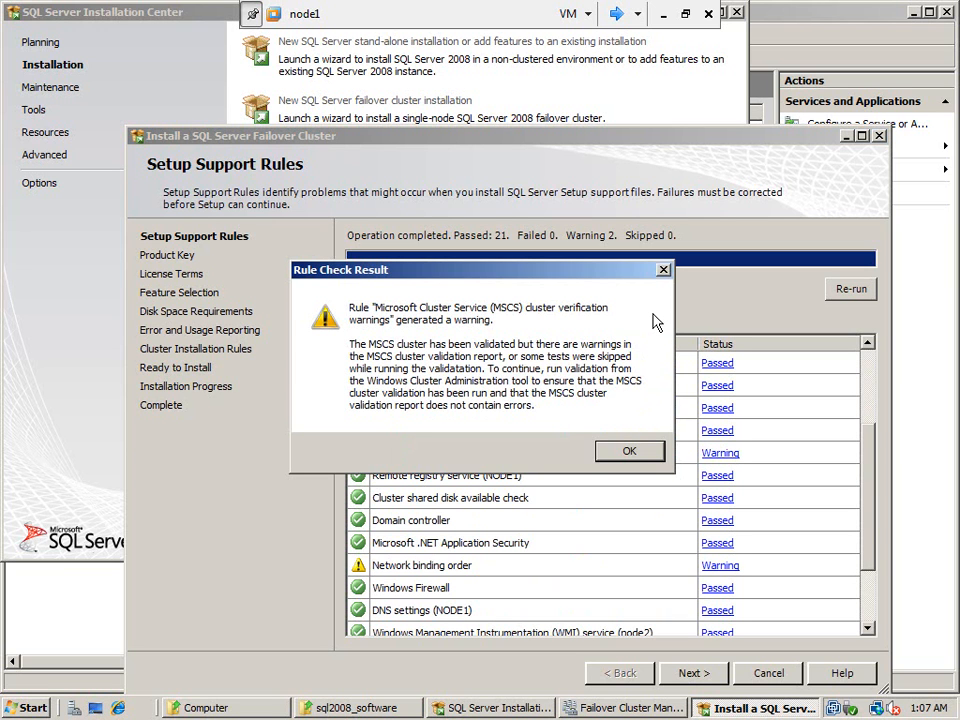
{"action": "left_click", "coordinate": [630, 453]}
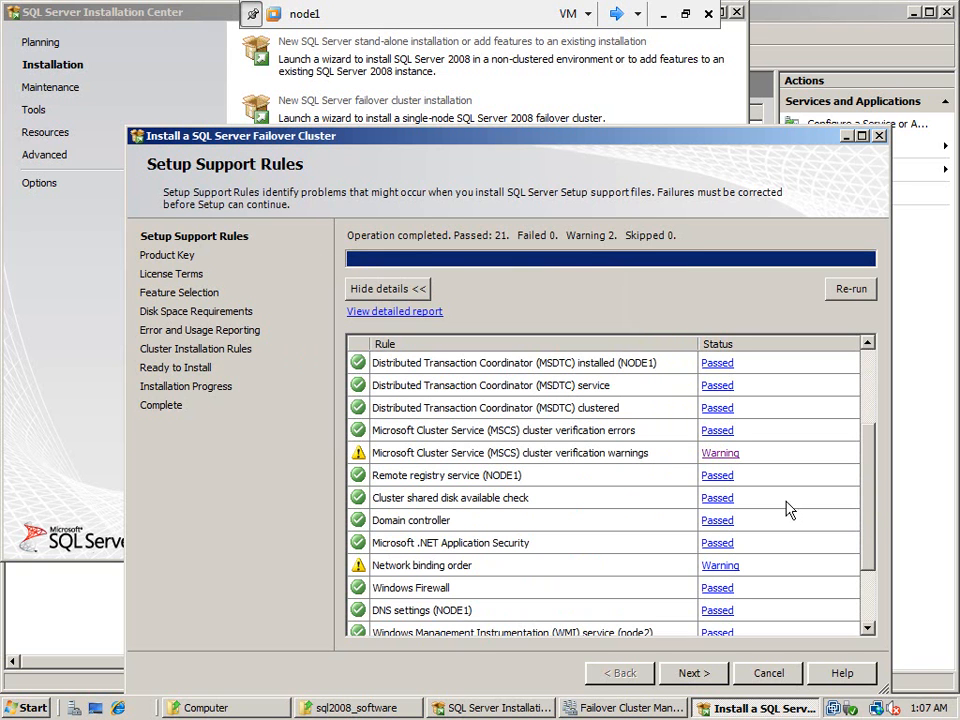
{"action": "left_click_drag", "start_coordinate": [868, 506], "coordinate": [868, 561]}
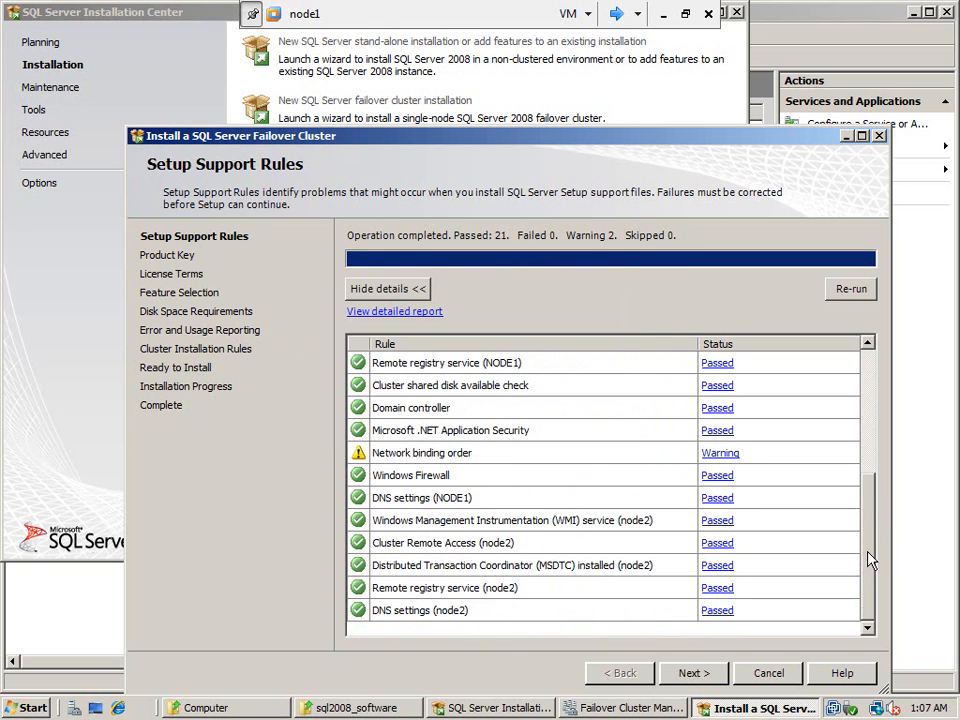
{"action": "left_click", "coordinate": [717, 453]}
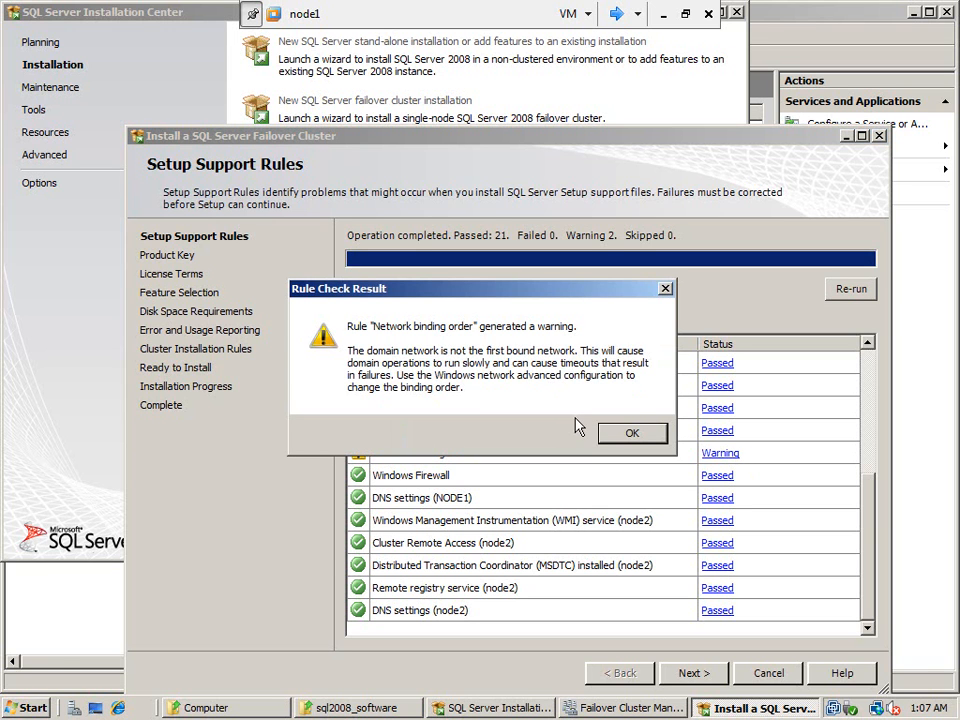
{"action": "left_click", "coordinate": [630, 436]}
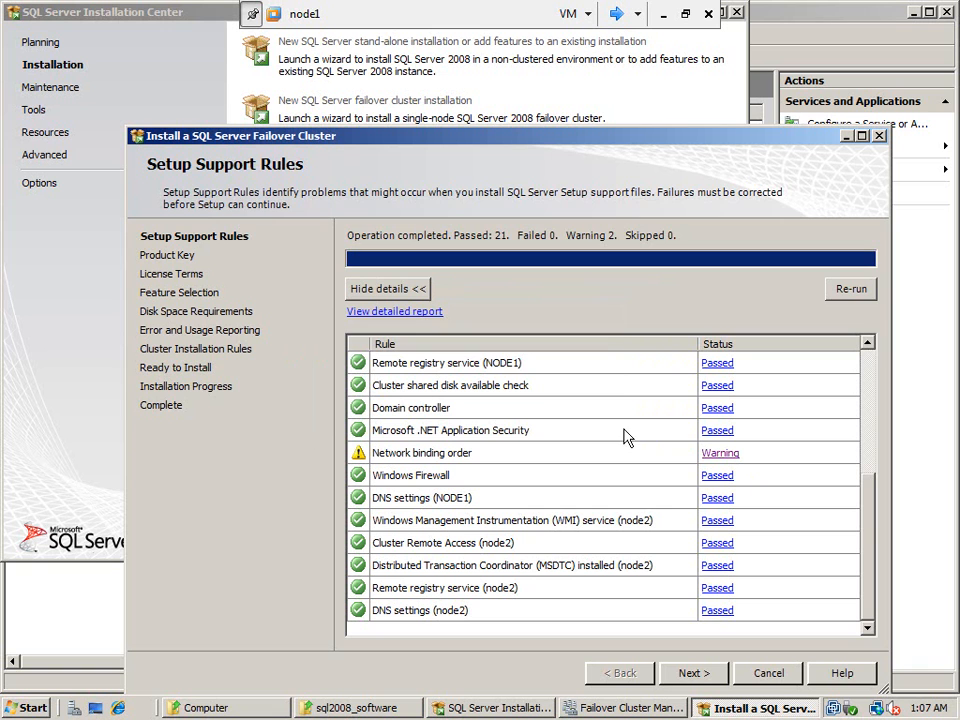
Continue past the setup support rules and product key pages and accept the license terms
{"action": "left_click", "coordinate": [697, 676]}
{"action": "left_click", "coordinate": [695, 674]}
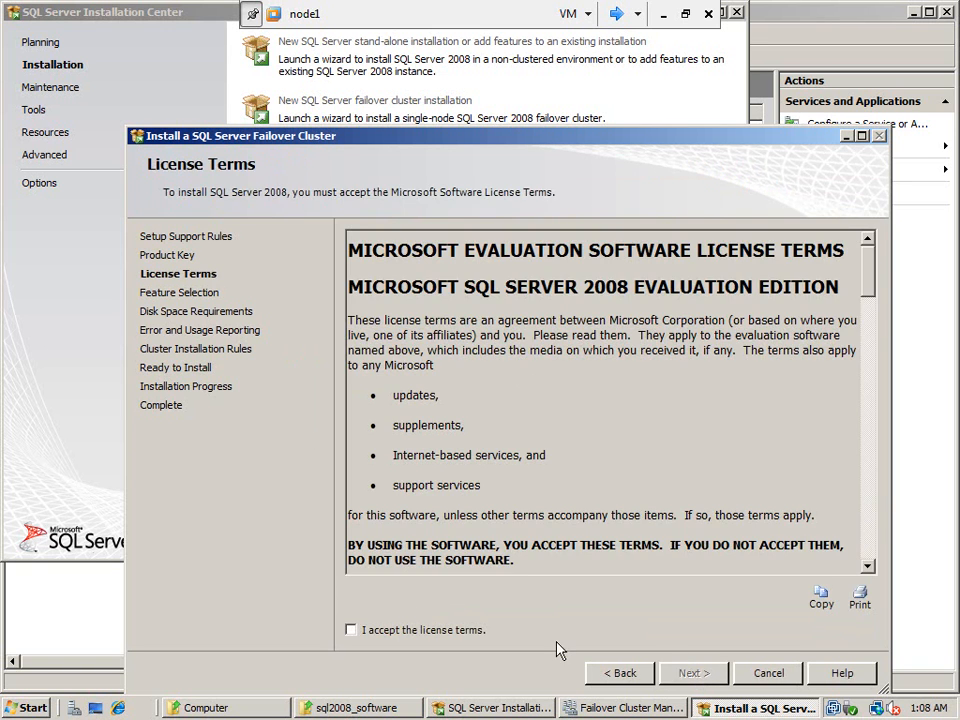
{"action": "left_click", "coordinate": [451, 631]}
{"action": "left_click", "coordinate": [699, 677]}
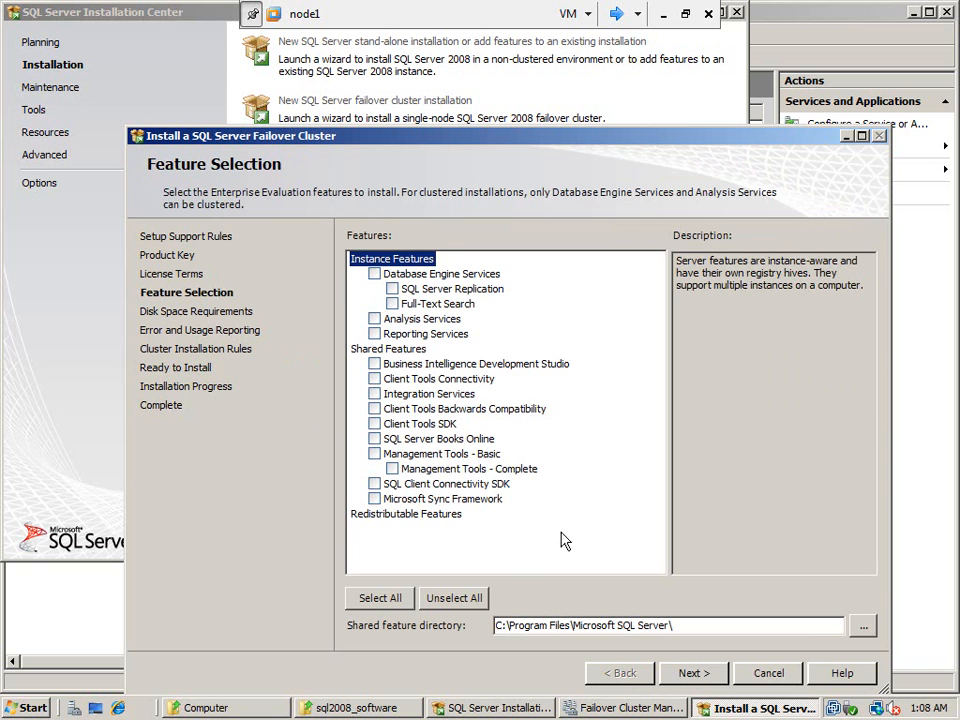
Choose Database Engine Services and Management Tools - Basic with their subfeatures, leaving Reporting Services out, and continue to instance configuration
{"action": "left_click_drag", "start_coordinate": [529, 141], "coordinate": [490, 92]}
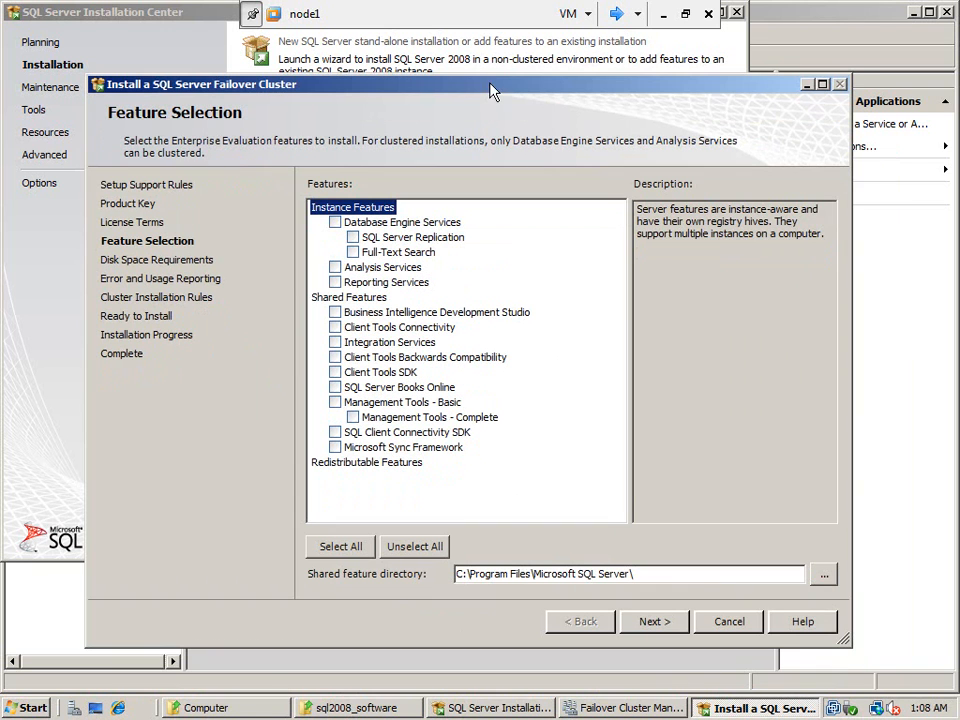
{"action": "left_click", "coordinate": [335, 222]}
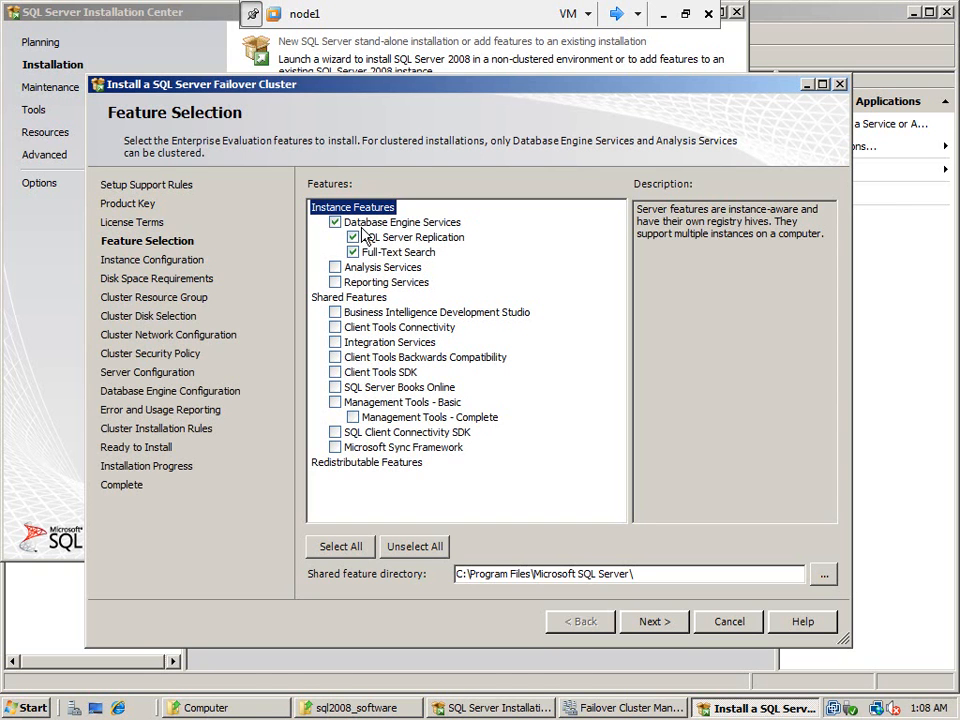
{"action": "left_click", "coordinate": [335, 282]}
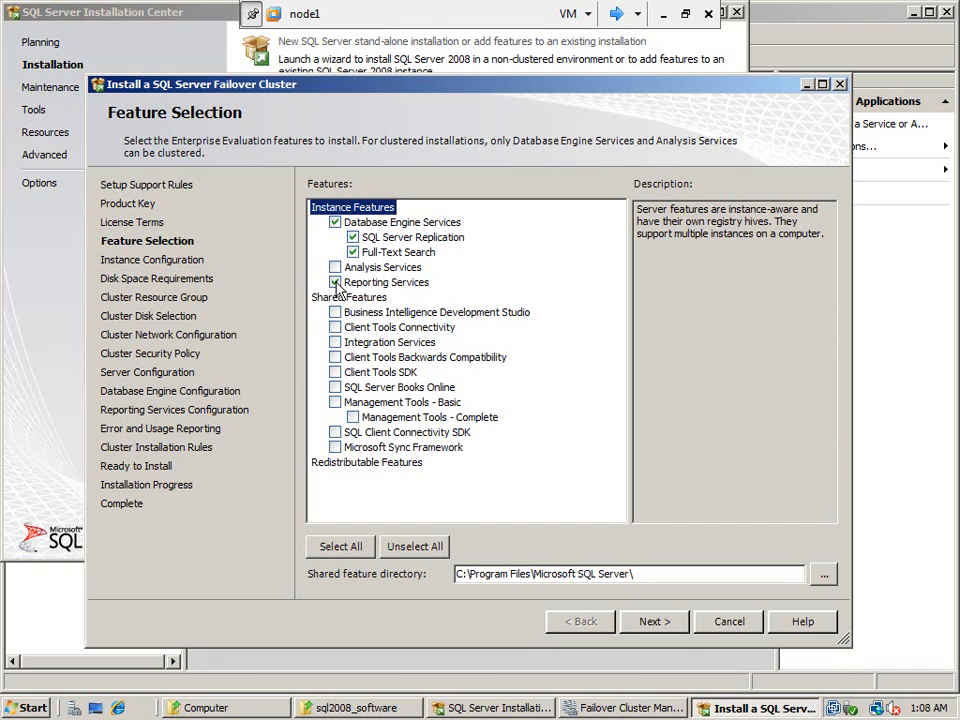
{"action": "left_click", "coordinate": [336, 282]}
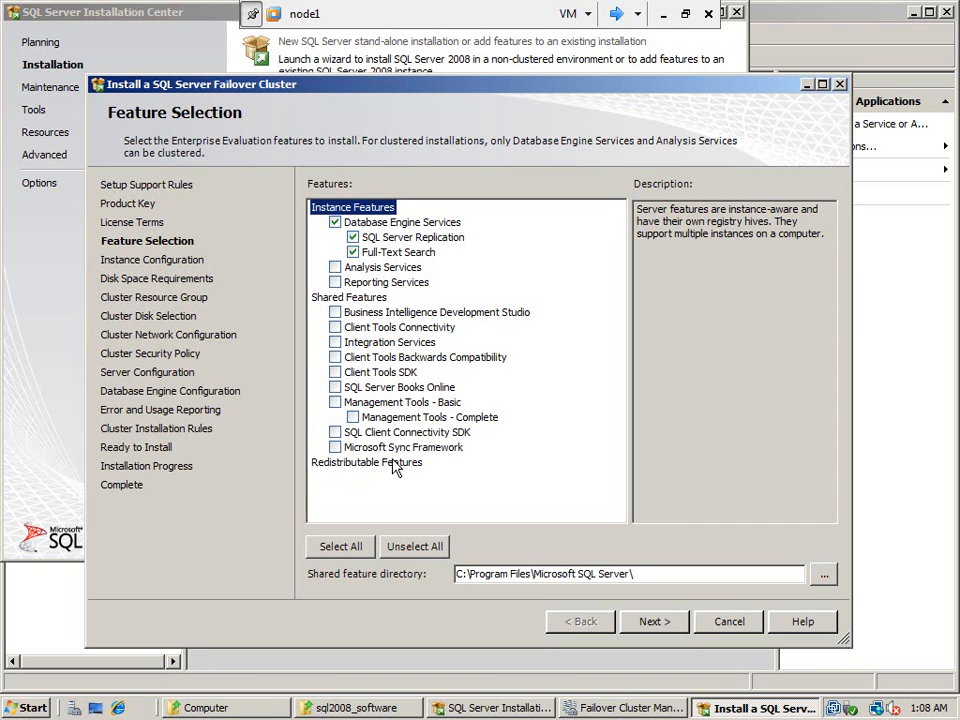
{"action": "left_click", "coordinate": [336, 403]}
{"action": "left_click", "coordinate": [652, 622]}
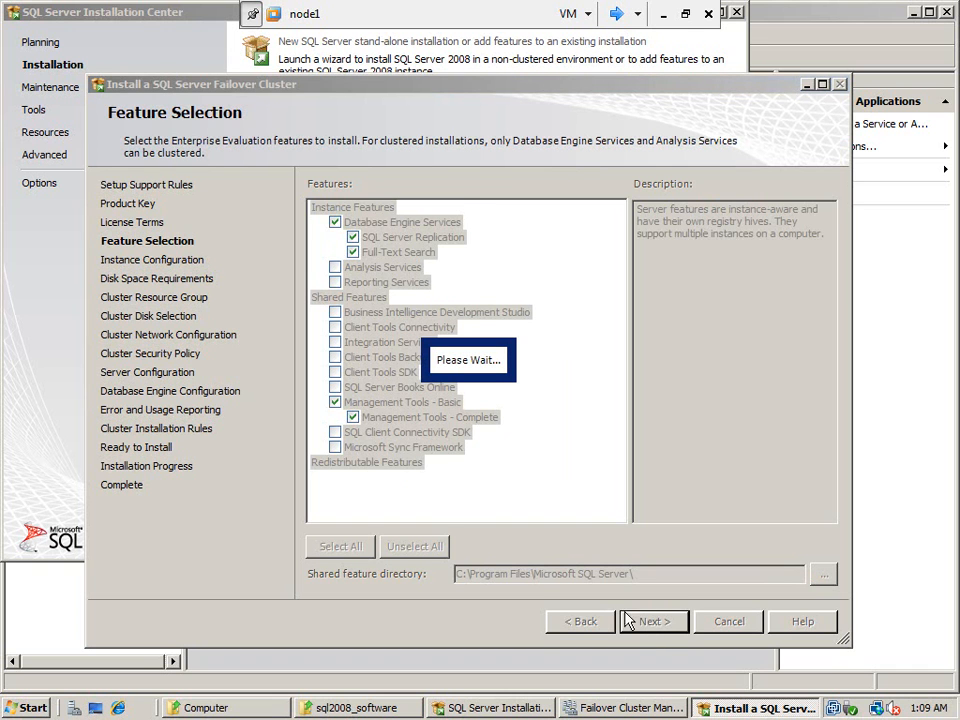
Set the SQL Server Network Name of the new failover cluster to DEVSQLCLU
{"action": "left_click", "coordinate": [483, 219]}
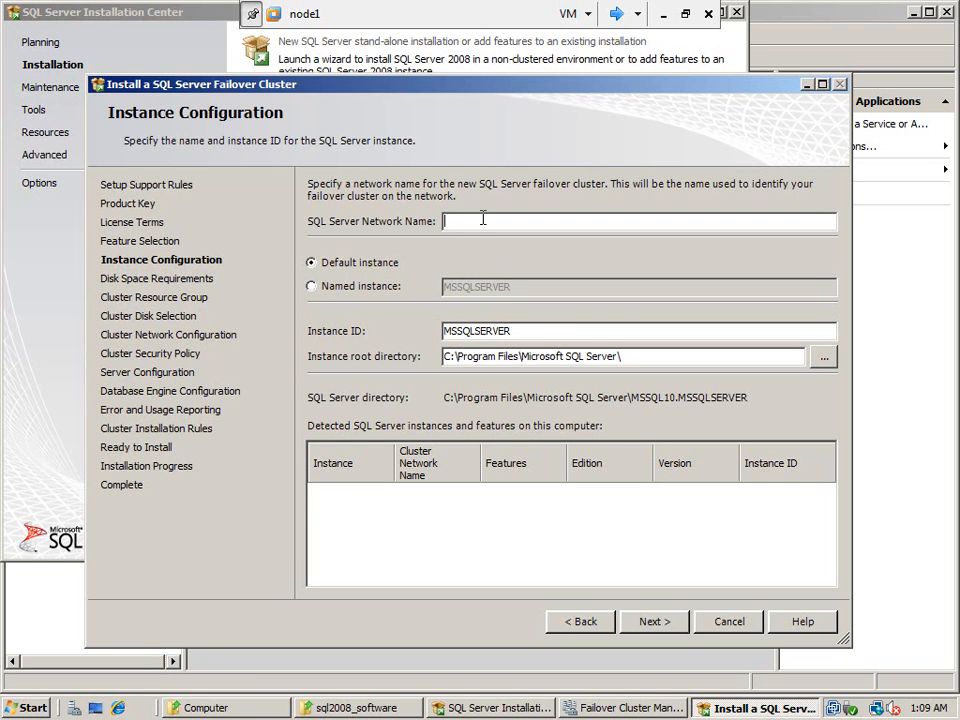
{"action": "type", "text": "DEVSQLCLU"}
{"action": "left_click", "coordinate": [520, 332]}
{"action": "left_click_drag", "start_coordinate": [520, 332], "coordinate": [439, 330]}
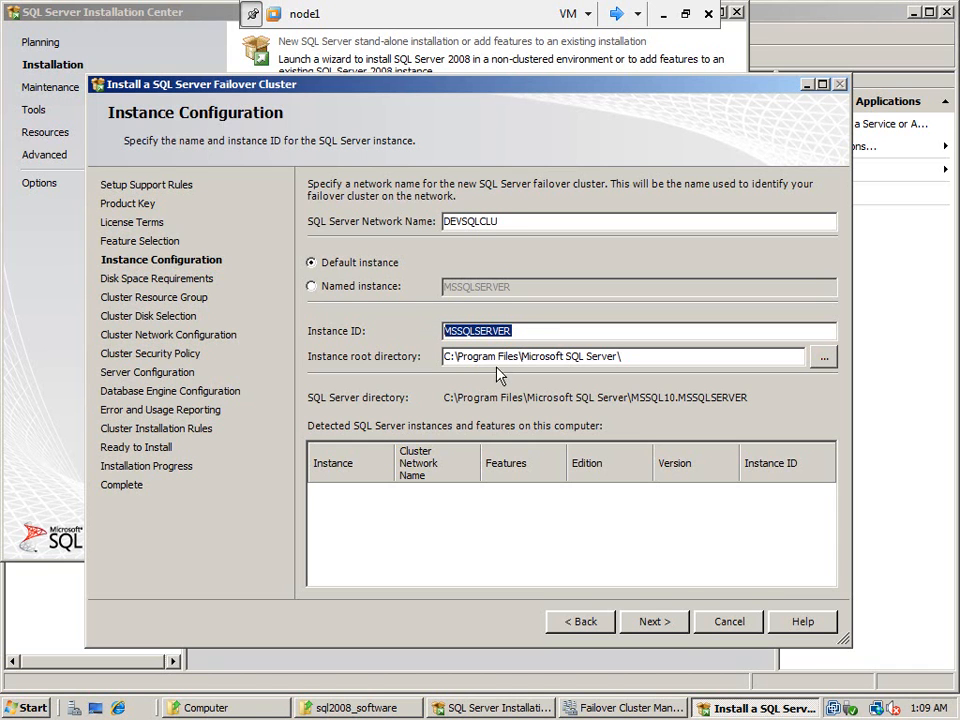
{"action": "left_click_drag", "start_coordinate": [531, 328], "coordinate": [404, 345]}
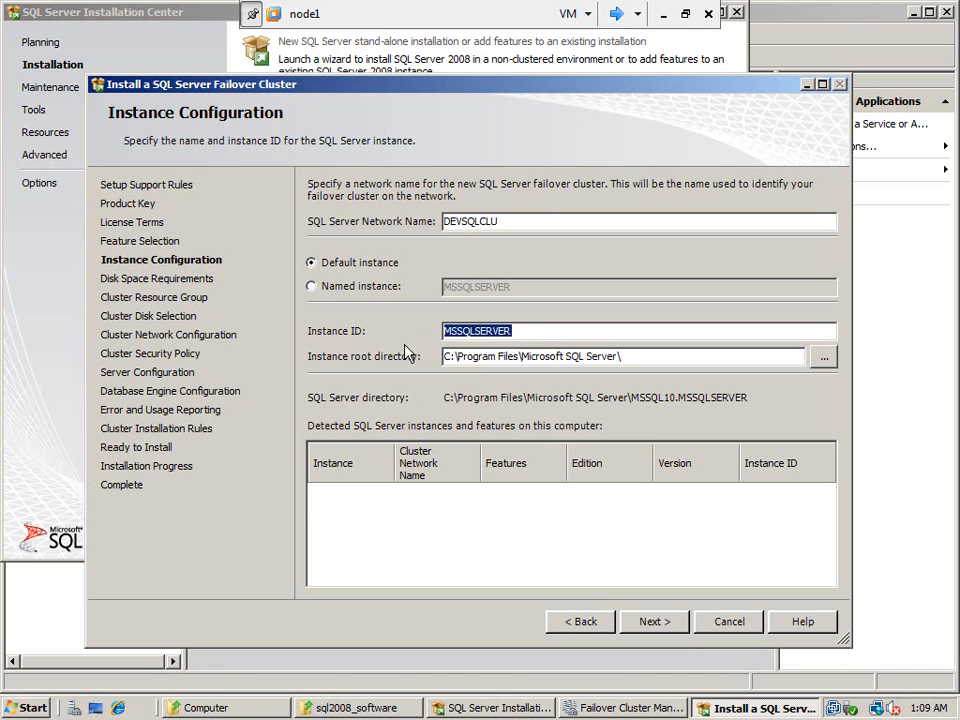
{"action": "left_click", "coordinate": [527, 329]}
{"action": "left_click_drag", "start_coordinate": [527, 329], "coordinate": [441, 336]}
{"action": "left_click", "coordinate": [527, 331]}
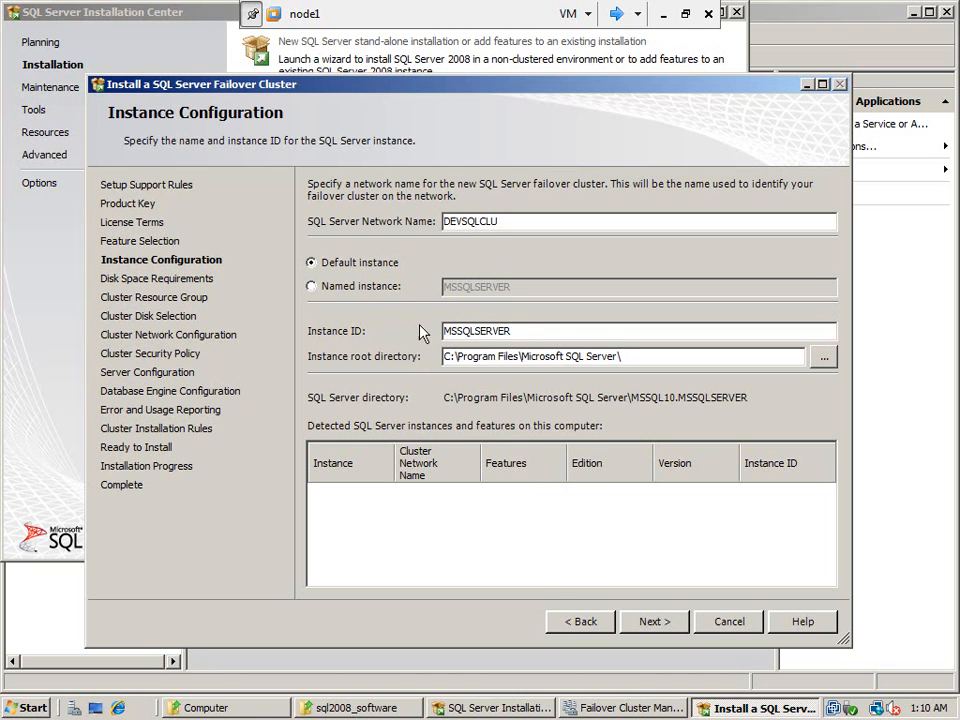
{"action": "left_click_drag", "start_coordinate": [533, 330], "coordinate": [435, 315]}
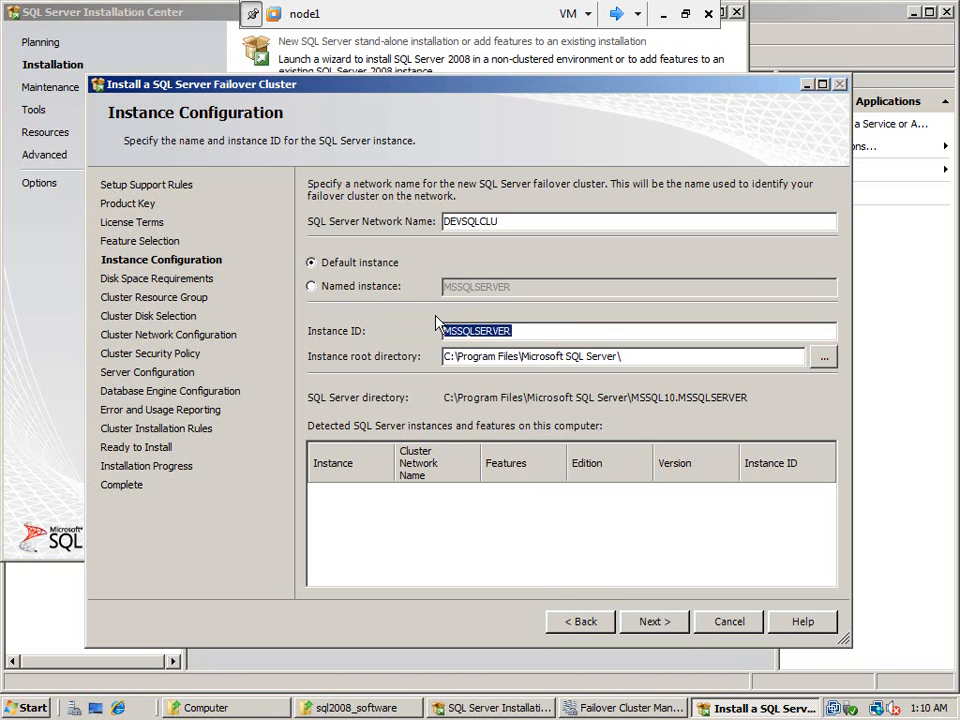
{"action": "left_click", "coordinate": [538, 328]}
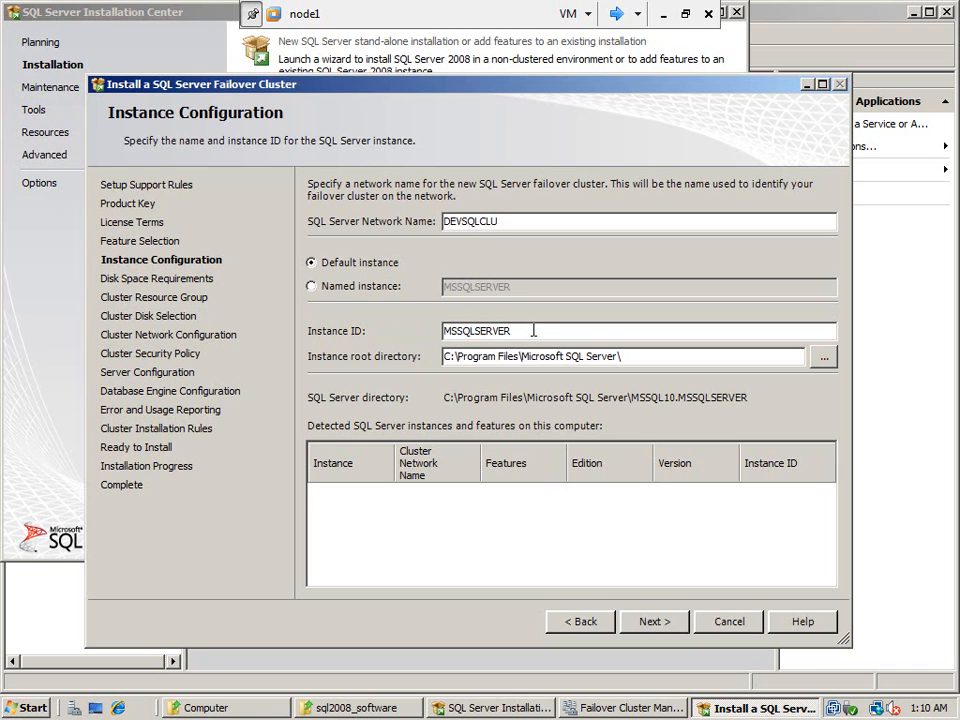
{"action": "left_click_drag", "start_coordinate": [531, 330], "coordinate": [424, 326]}
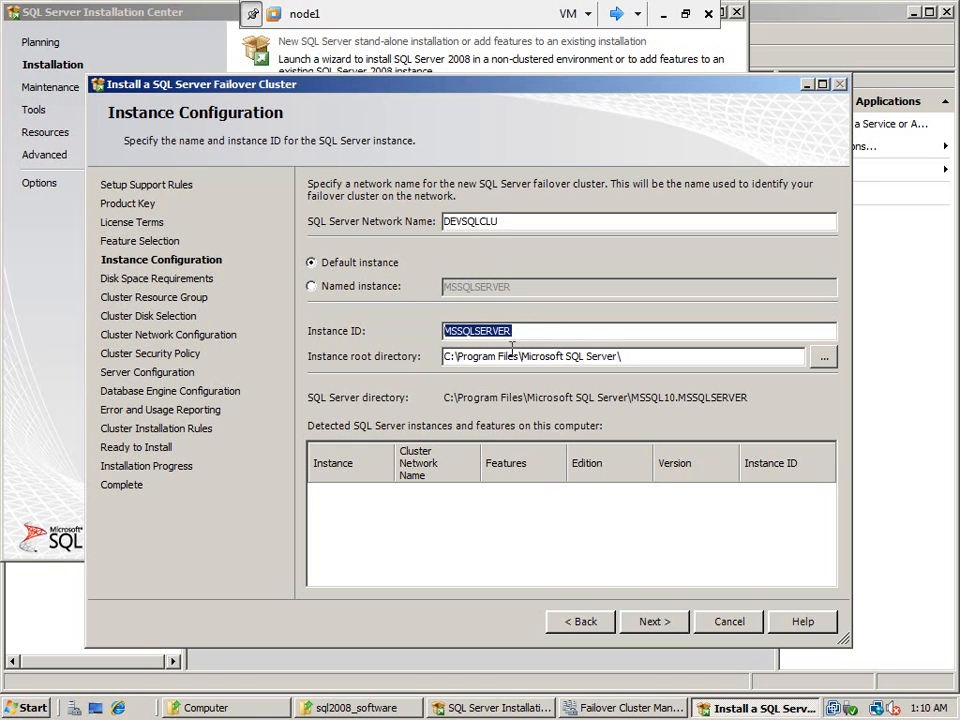
{"action": "left_click", "coordinate": [560, 330]}
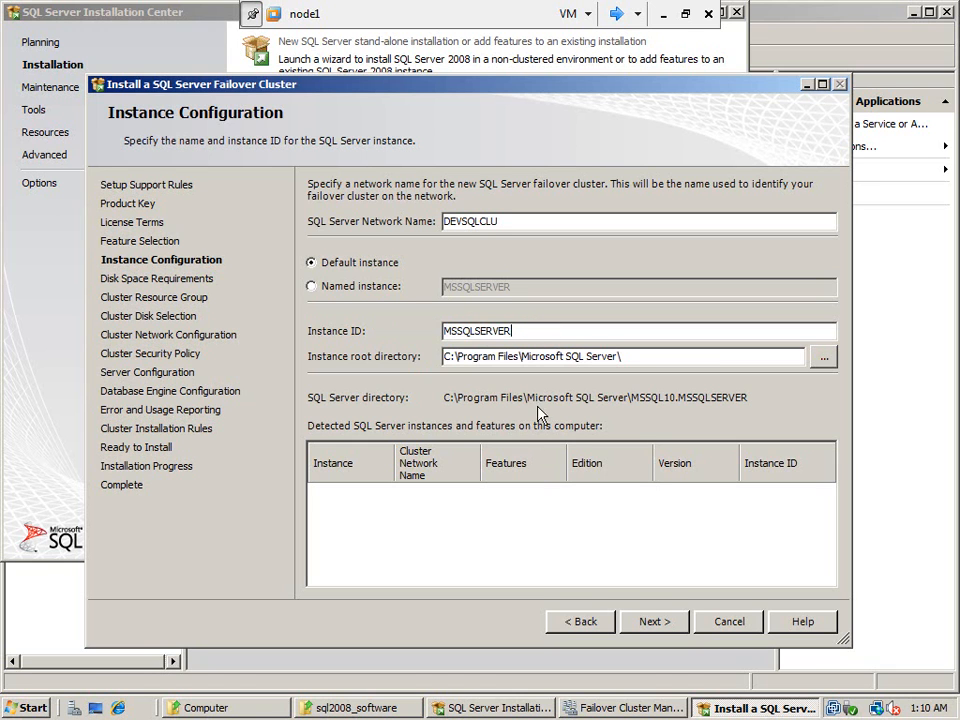
Accept the instance configuration and disk space requirements, and check the choices for the SQL Server cluster resource group name
{"action": "left_click", "coordinate": [656, 622]}
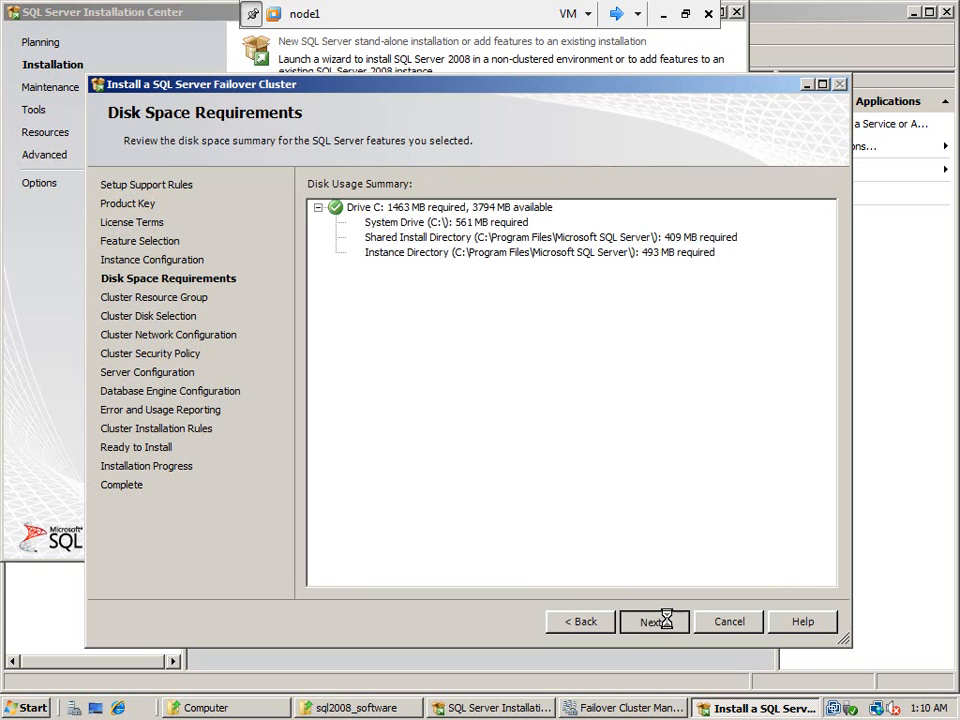
{"action": "left_click", "coordinate": [665, 622]}
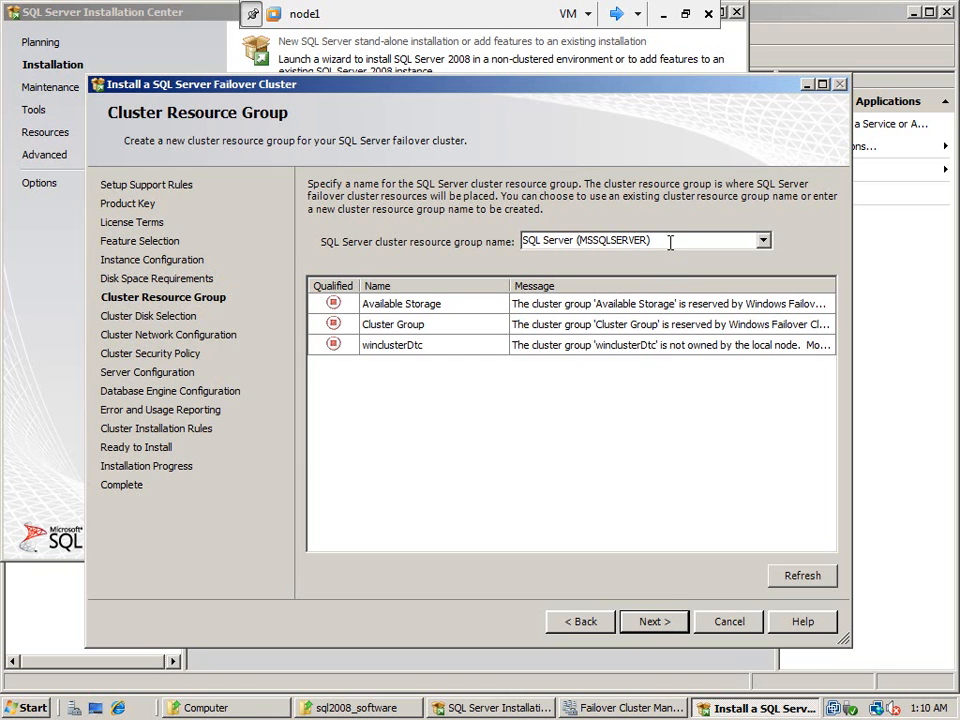
{"action": "left_click", "coordinate": [766, 242]}
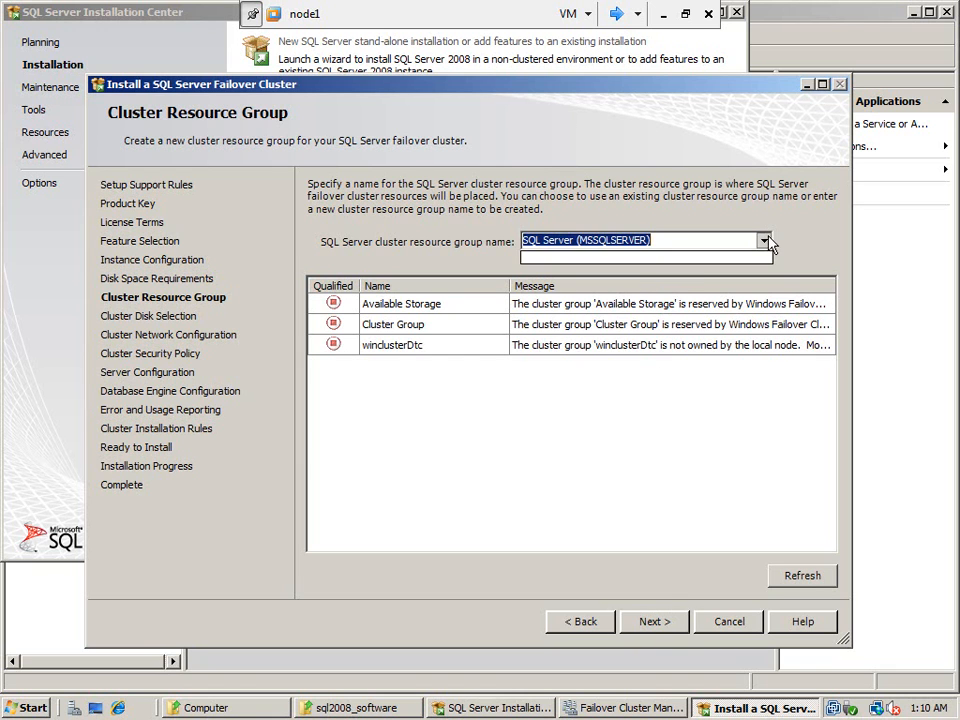
{"action": "left_click", "coordinate": [766, 242]}
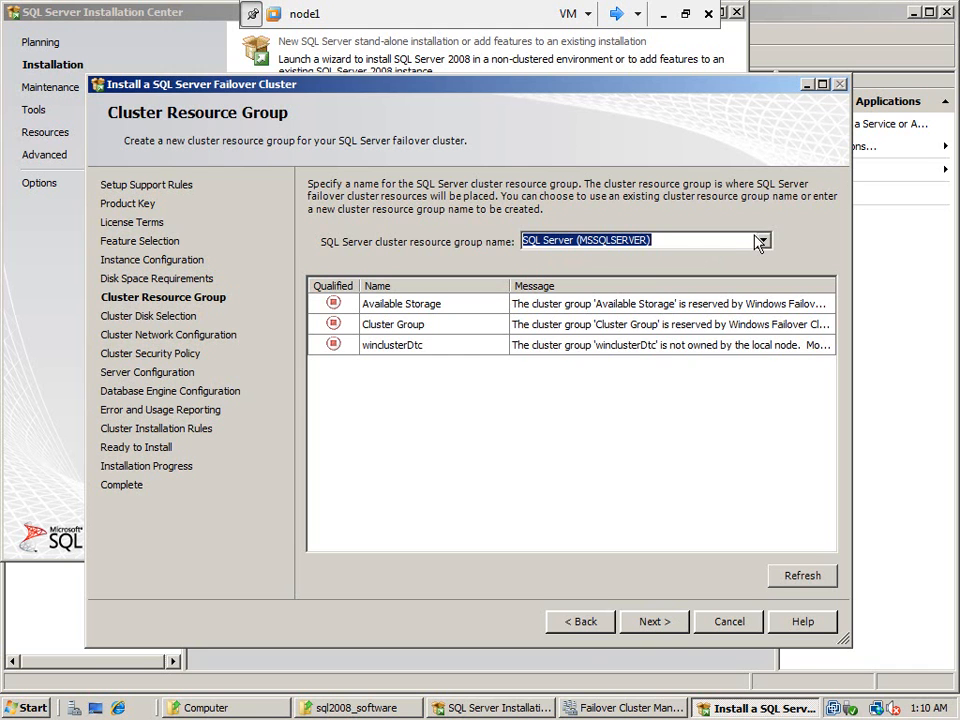
Check the existing services in Failover Cluster Management, then accept SQL Server (MSSQLSERVER) as the cluster resource group name
{"action": "left_click", "coordinate": [603, 715]}
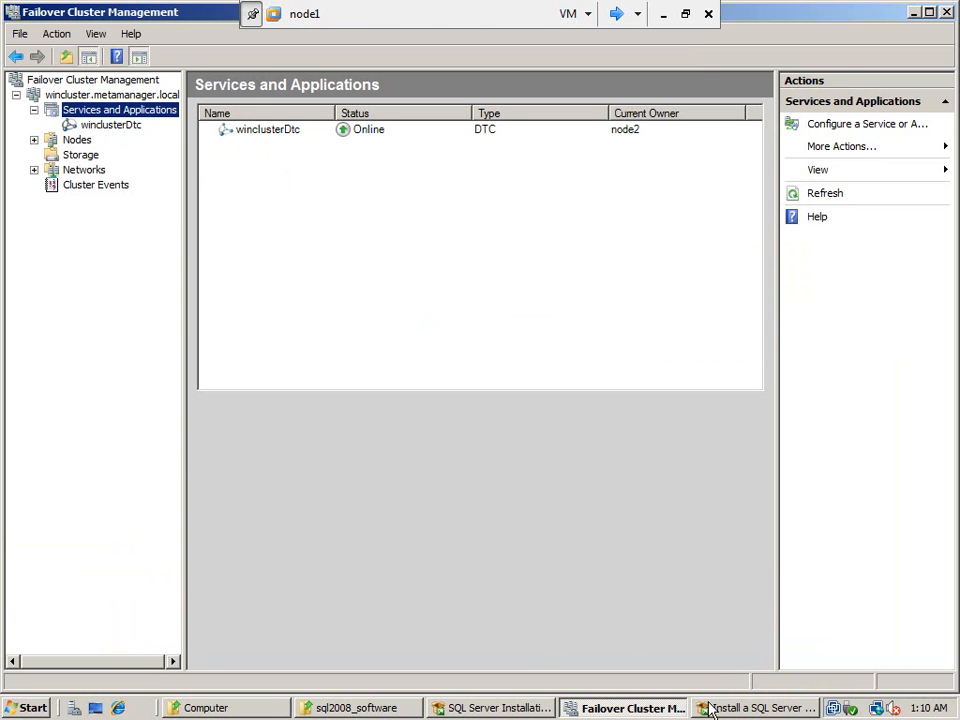
{"action": "left_click", "coordinate": [740, 708]}
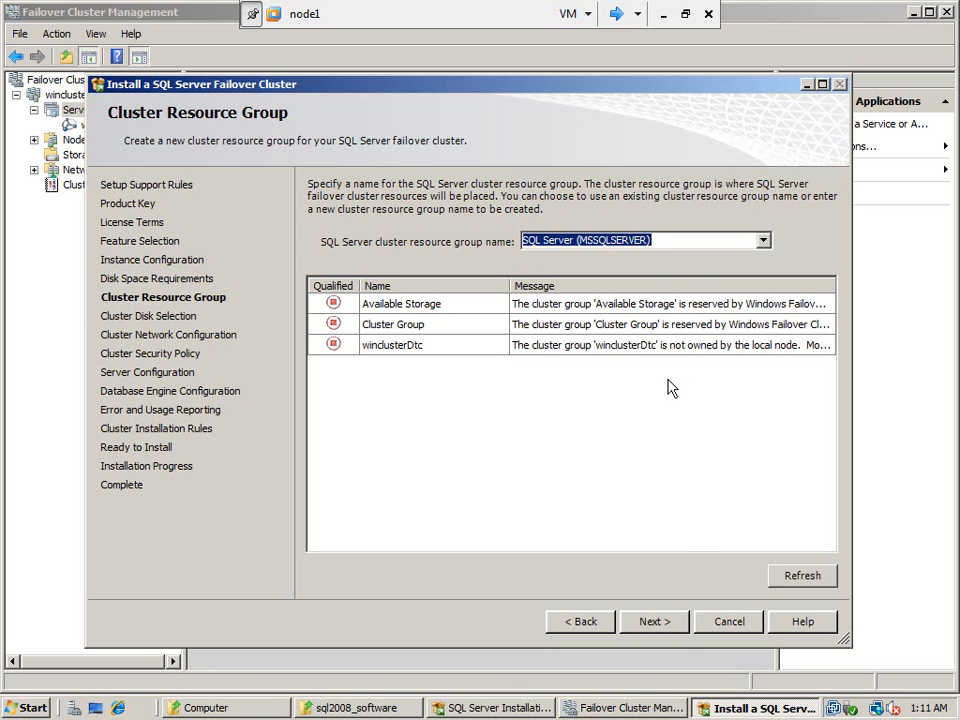
{"action": "left_click", "coordinate": [663, 622]}
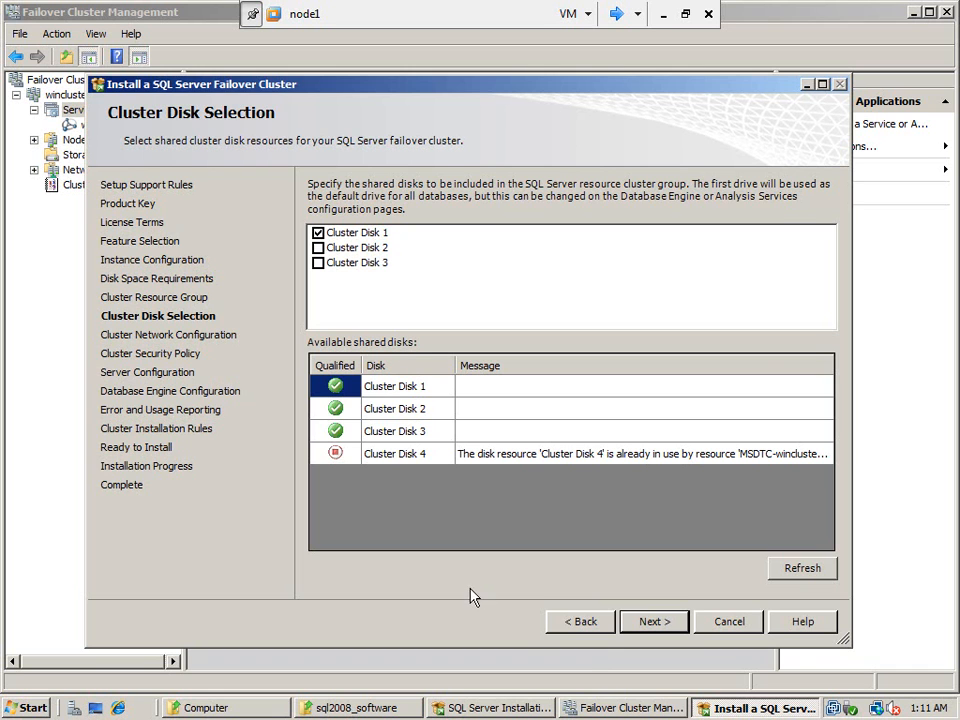
Review the cluster disks in Failover Cluster Management's storage view, then add Cluster Disk 2 to the SQL Server disk selection and continue
{"action": "left_click", "coordinate": [617, 708]}
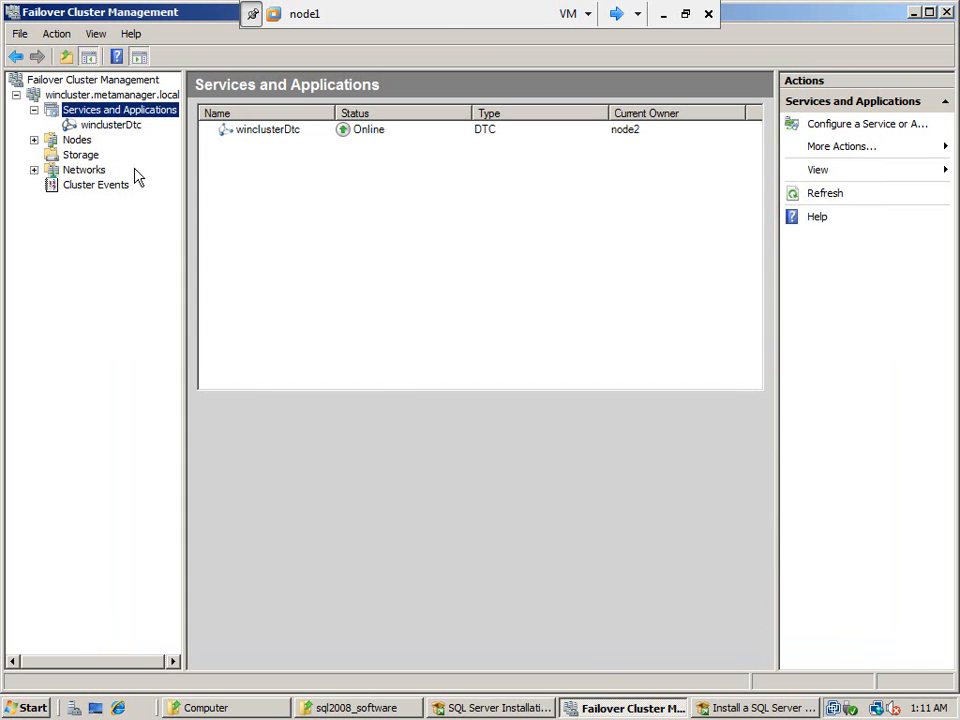
{"action": "left_click", "coordinate": [82, 157]}
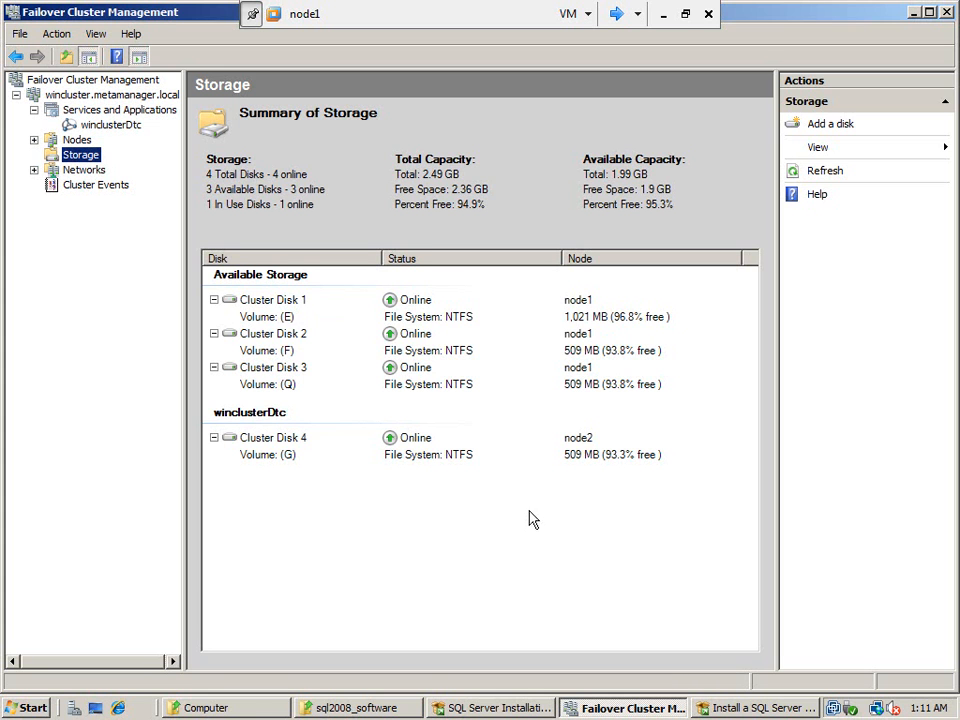
{"action": "left_click", "coordinate": [740, 707]}
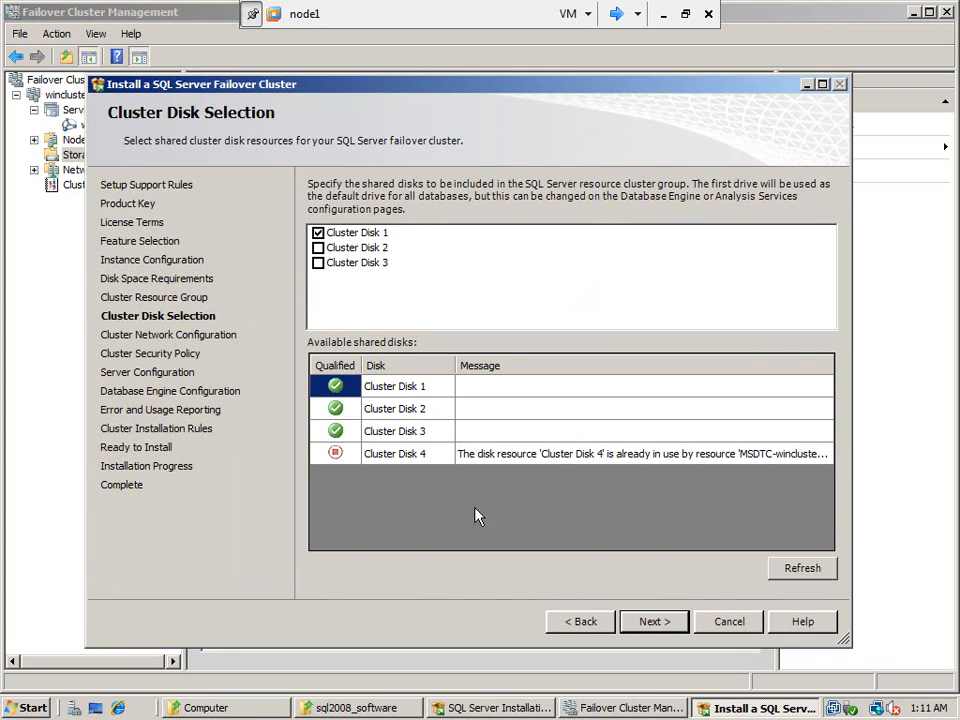
{"action": "left_click", "coordinate": [668, 710]}
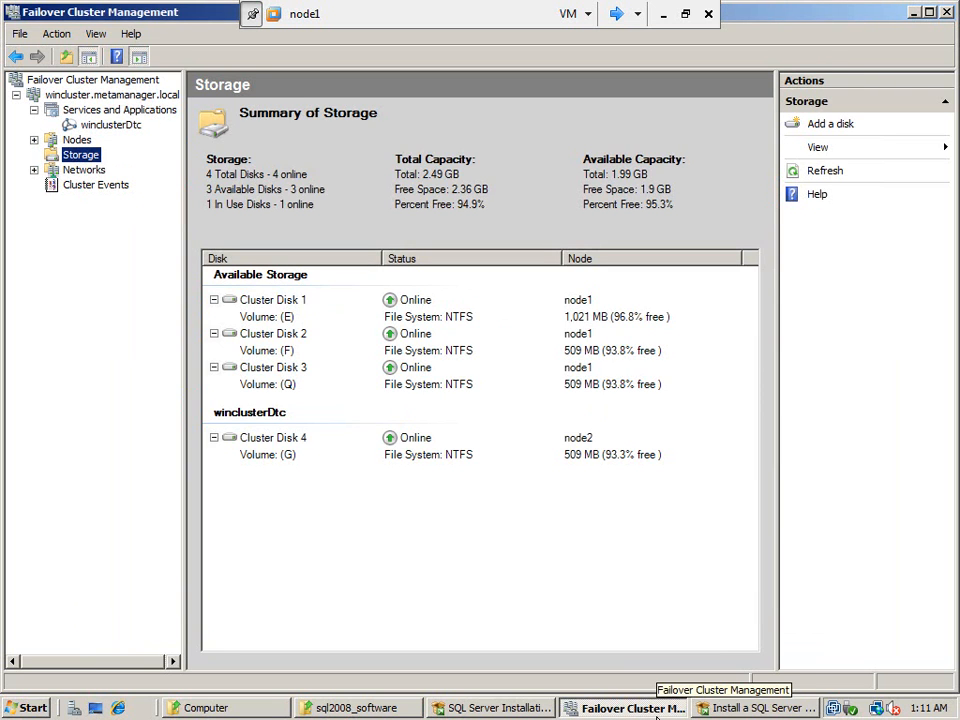
{"action": "left_click", "coordinate": [725, 707]}
{"action": "left_click", "coordinate": [318, 248]}
{"action": "left_click", "coordinate": [655, 621]}
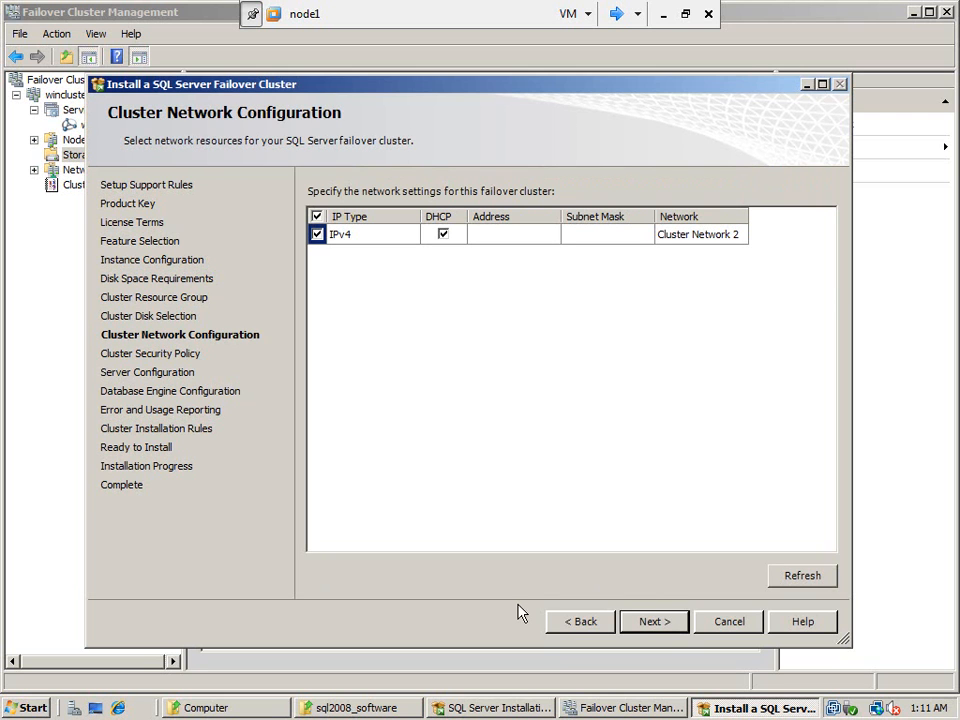
Turn off DHCP for the IPv4 entry on Cluster Network 2 and make its address editable
{"action": "left_click", "coordinate": [505, 240]}
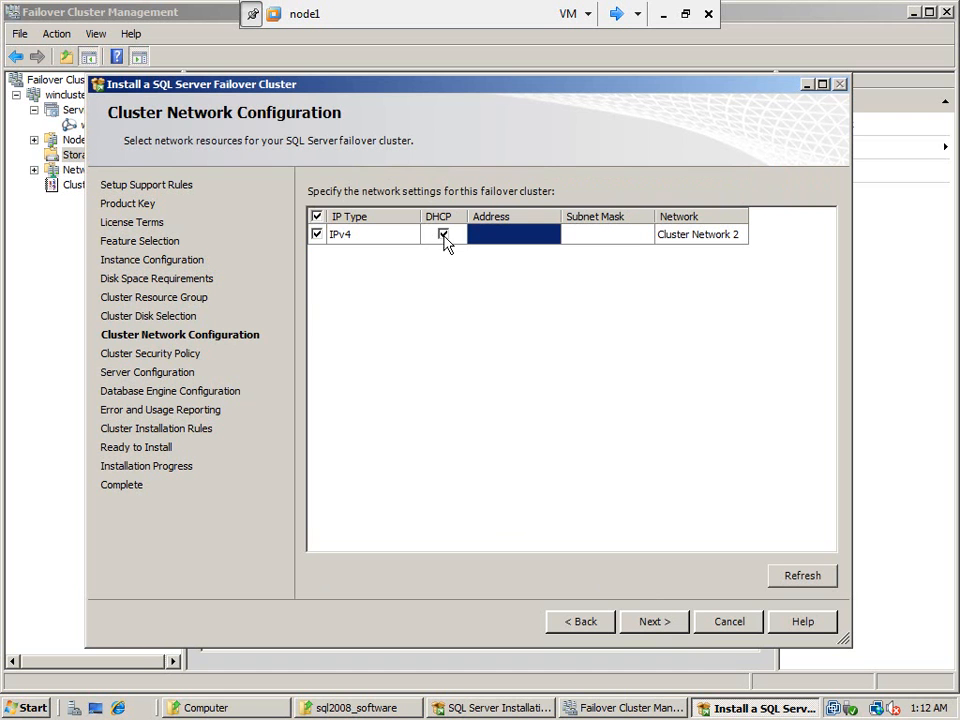
{"action": "left_click", "coordinate": [444, 236]}
{"action": "left_click", "coordinate": [483, 236]}
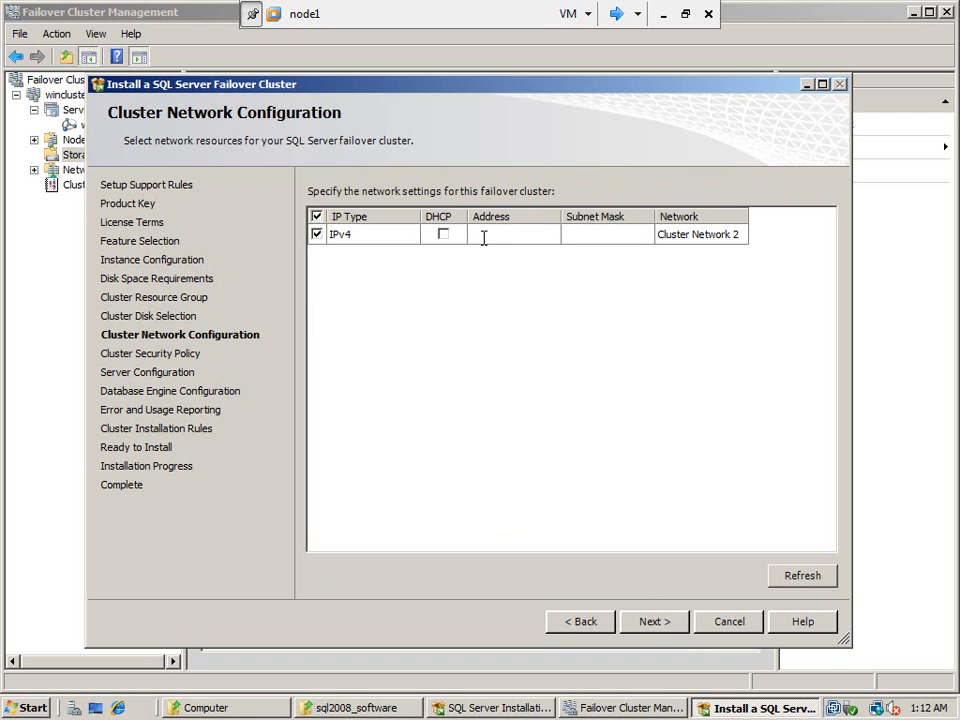
Look up the SQL Server Virtual IP Address in ip_address.txt on the host and return to node1 in full screen
{"action": "left_click", "coordinate": [685, 15]}
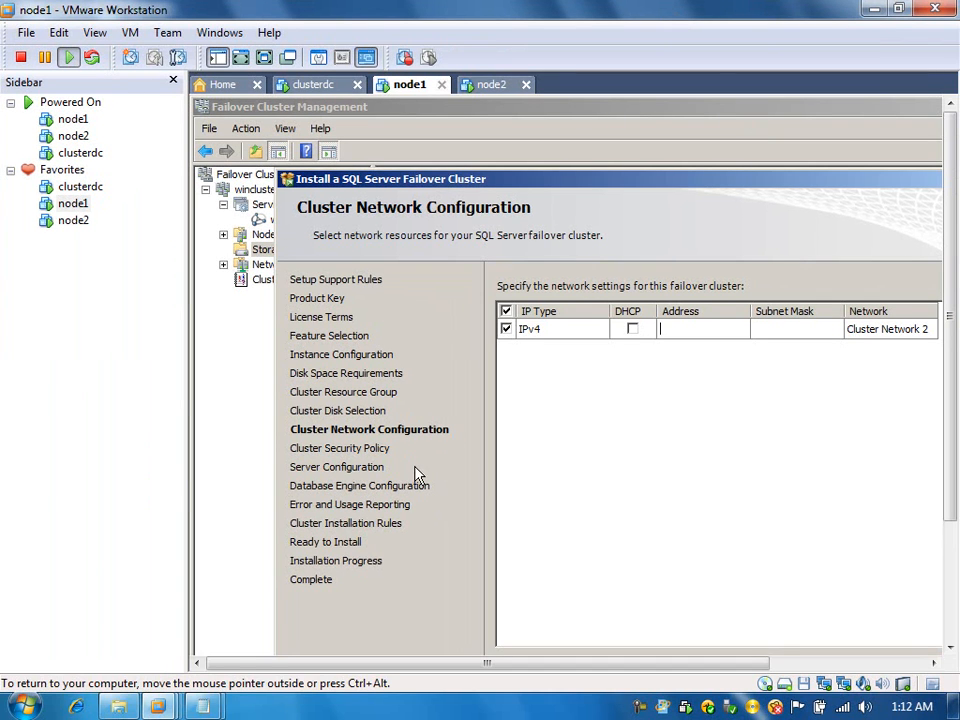
{"action": "mouse_move", "coordinate": [203, 705]}
{"action": "left_click", "coordinate": [120, 624]}
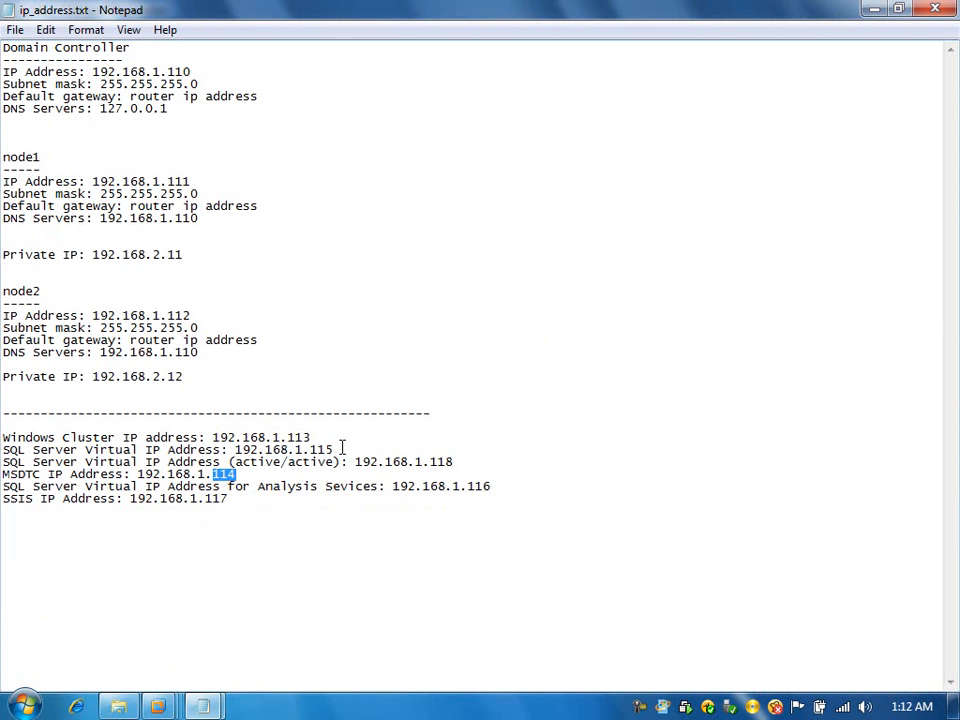
{"action": "left_click_drag", "start_coordinate": [334, 449], "coordinate": [303, 450]}
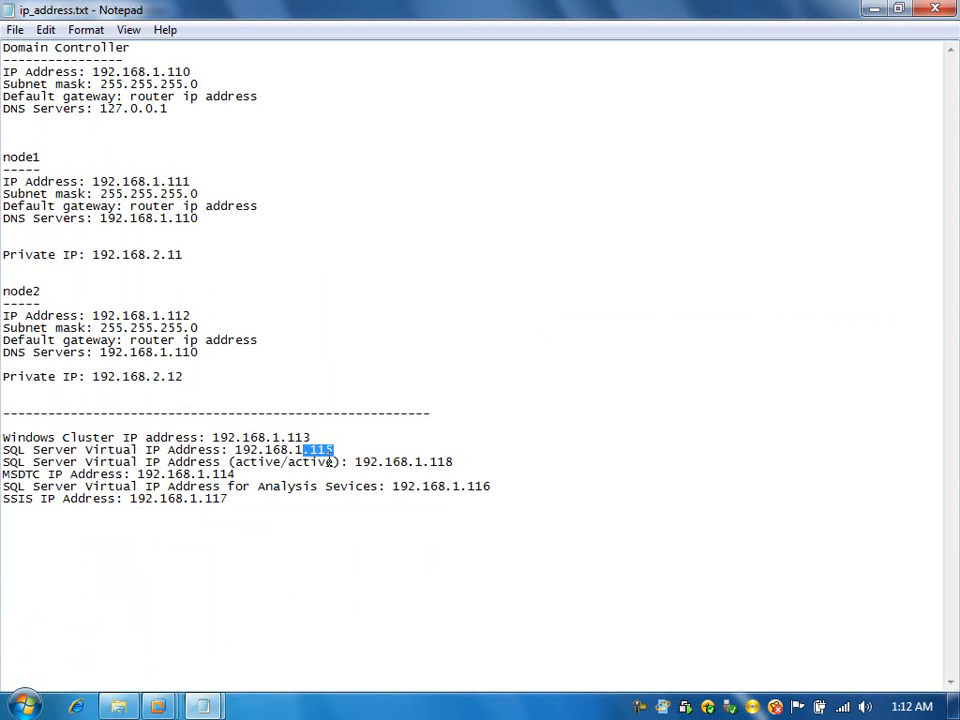
{"action": "mouse_move", "coordinate": [160, 704]}
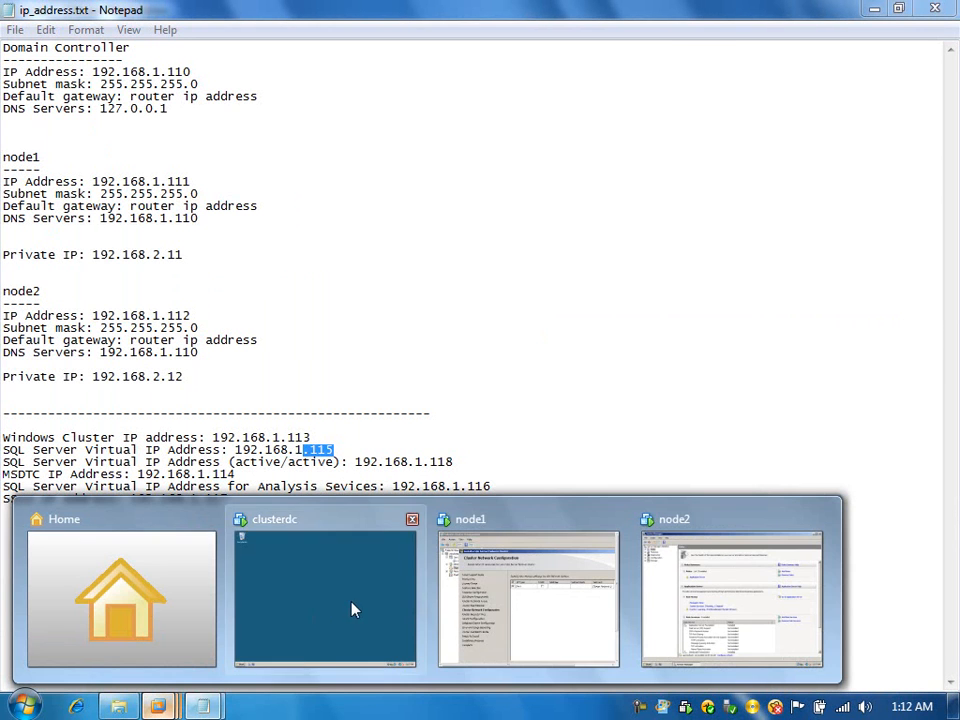
{"action": "left_click", "coordinate": [485, 597]}
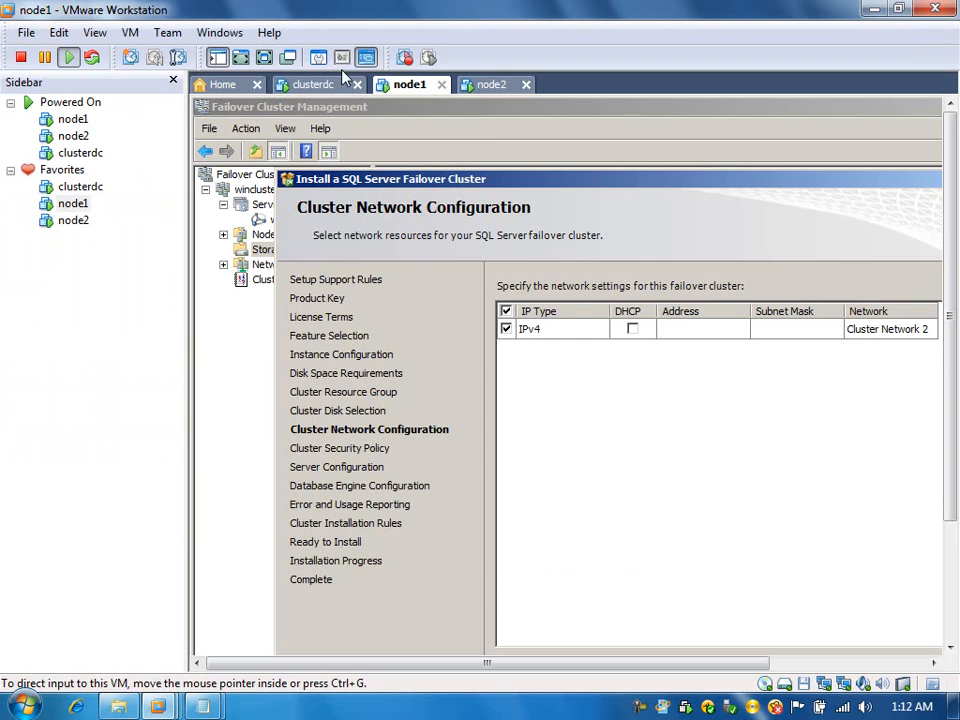
{"action": "left_click", "coordinate": [266, 58]}
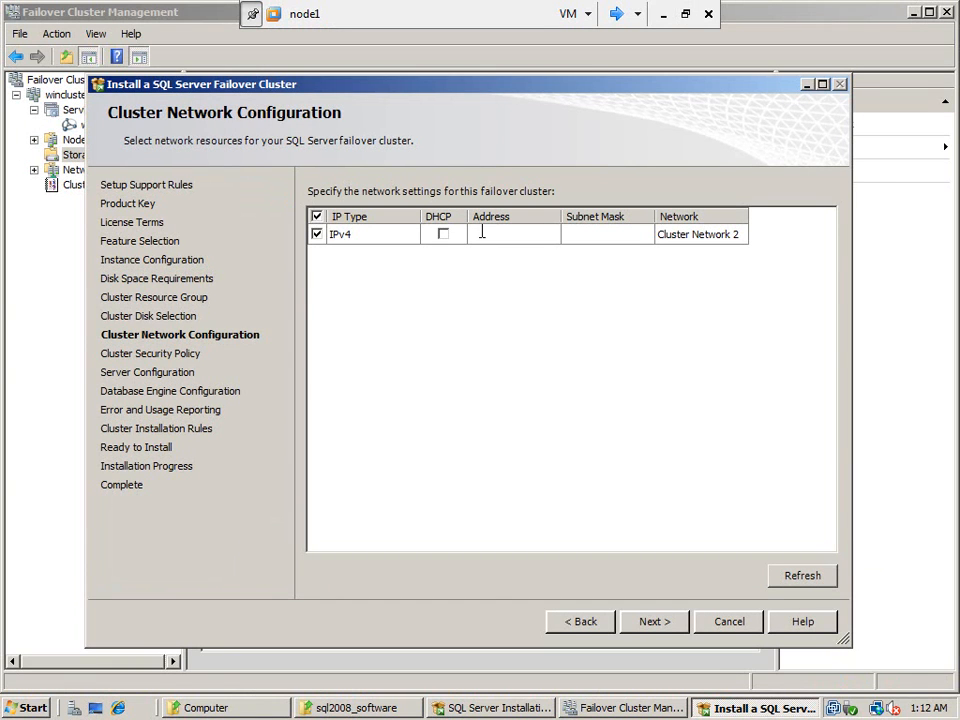
Set the failover cluster's address to 192.168.1.115 with subnet mask 255.255.255.0 and continue to the security policy
{"action": "type", "text": "192.15"}
{"action": "key", "text": "BackSpace"}
{"action": "type", "text": "68.1.115"}
{"action": "key", "text": "Tab"}
{"action": "type", "text": "255.255.255.0"}
{"action": "left_click", "coordinate": [658, 621]}
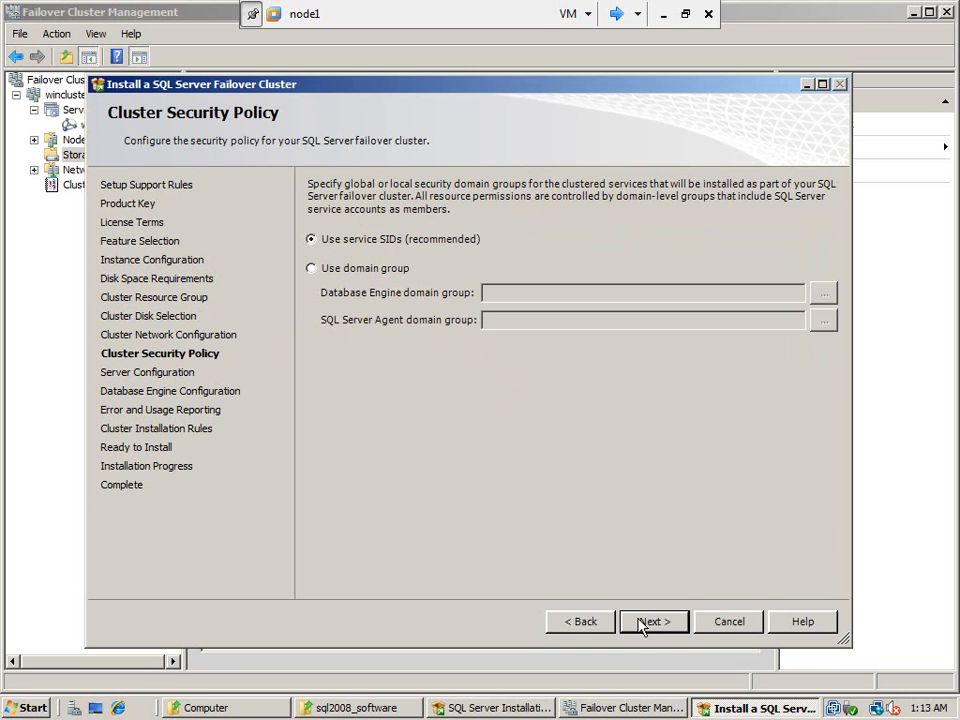
Keep the service SIDs security policy and assign the metamanager\cluadm account with its password to all SQL Server services
{"action": "left_click", "coordinate": [655, 622]}
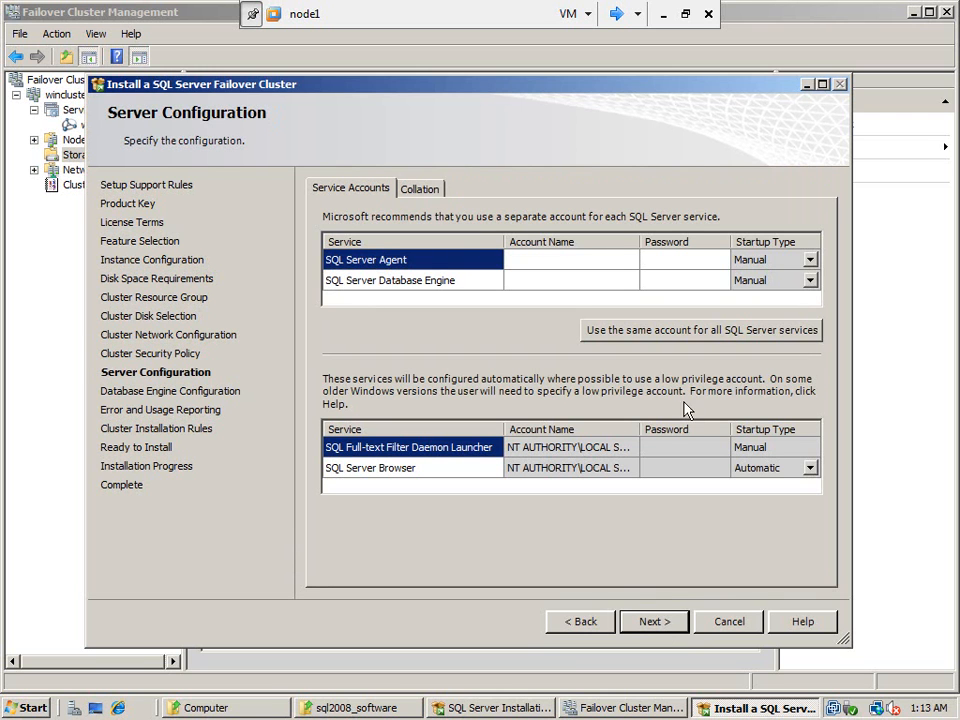
{"action": "left_click", "coordinate": [712, 334]}
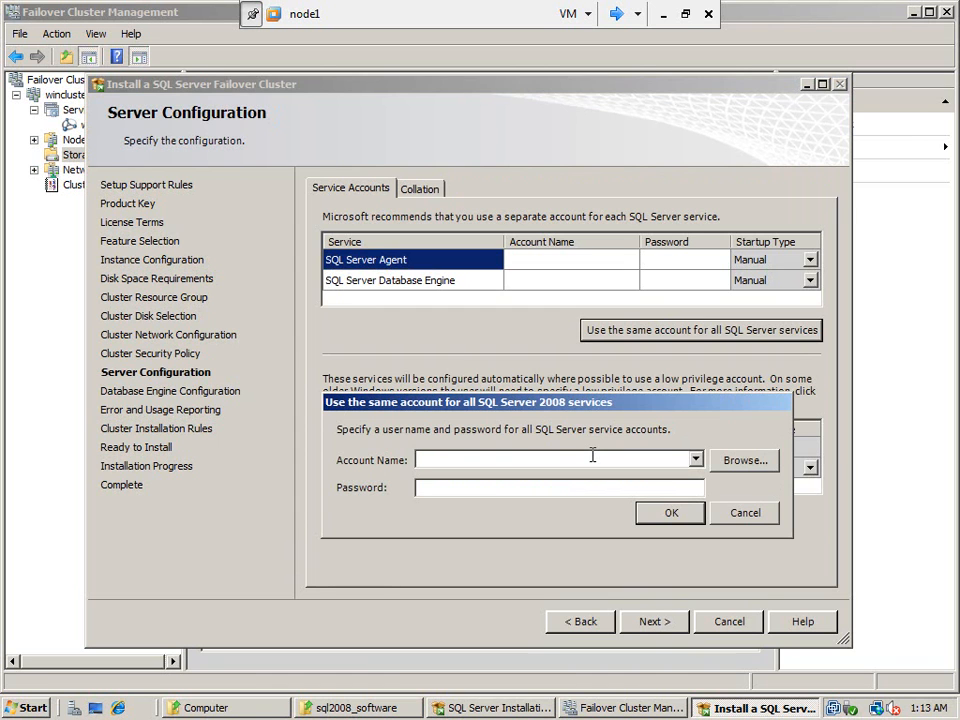
{"action": "type", "text": "metamanager\\cluadm"}
{"action": "key", "text": "Tab"}
{"action": "type", "text": "*********"}
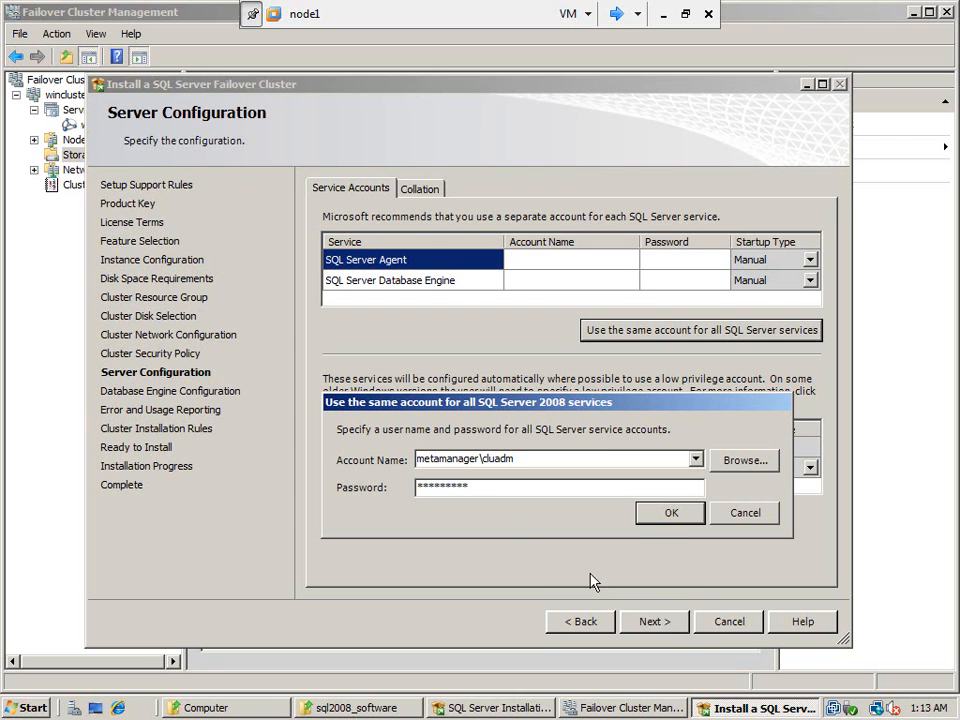
{"action": "left_click", "coordinate": [664, 520]}
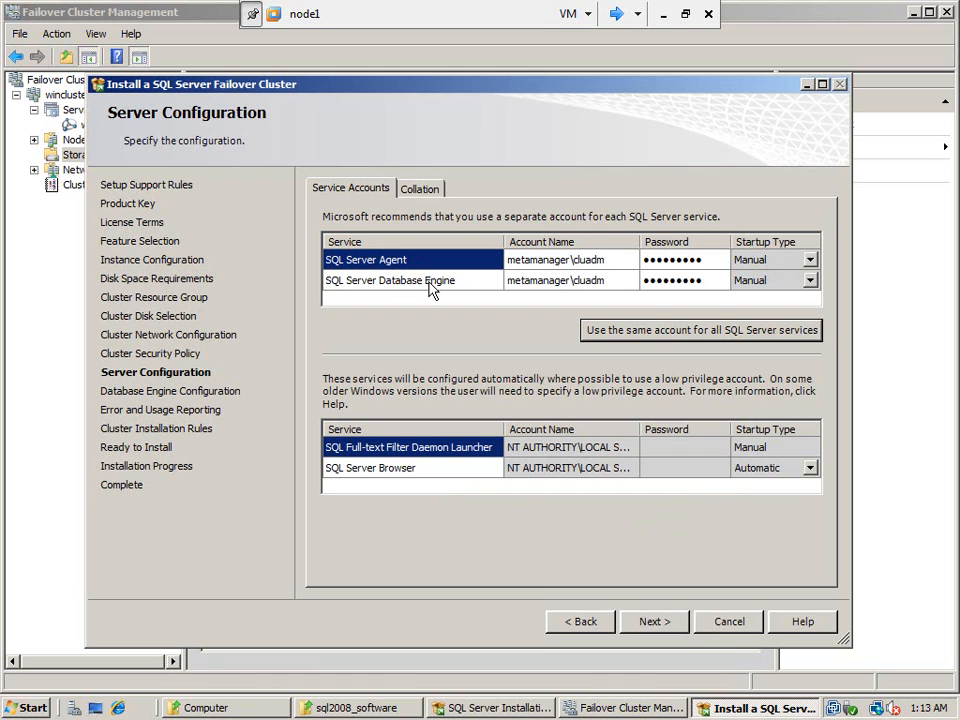
Review the collation settings and the Clustering Analysis Services item in notes_for_cluster.txt on the host, then return to node1's service accounts
{"action": "left_click", "coordinate": [433, 188]}
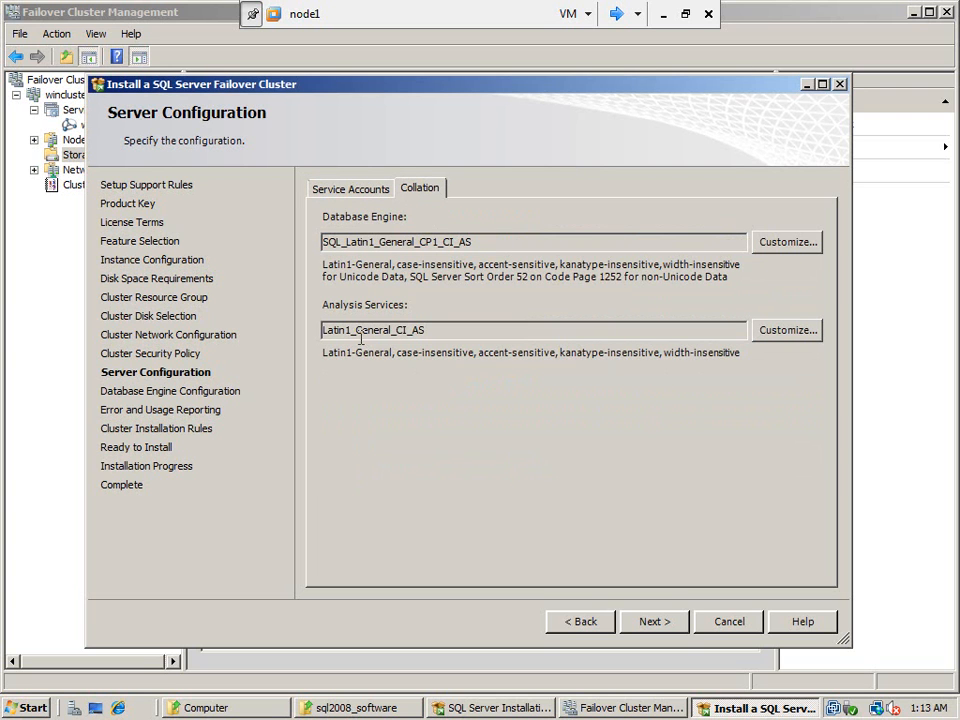
{"action": "left_click", "coordinate": [370, 192]}
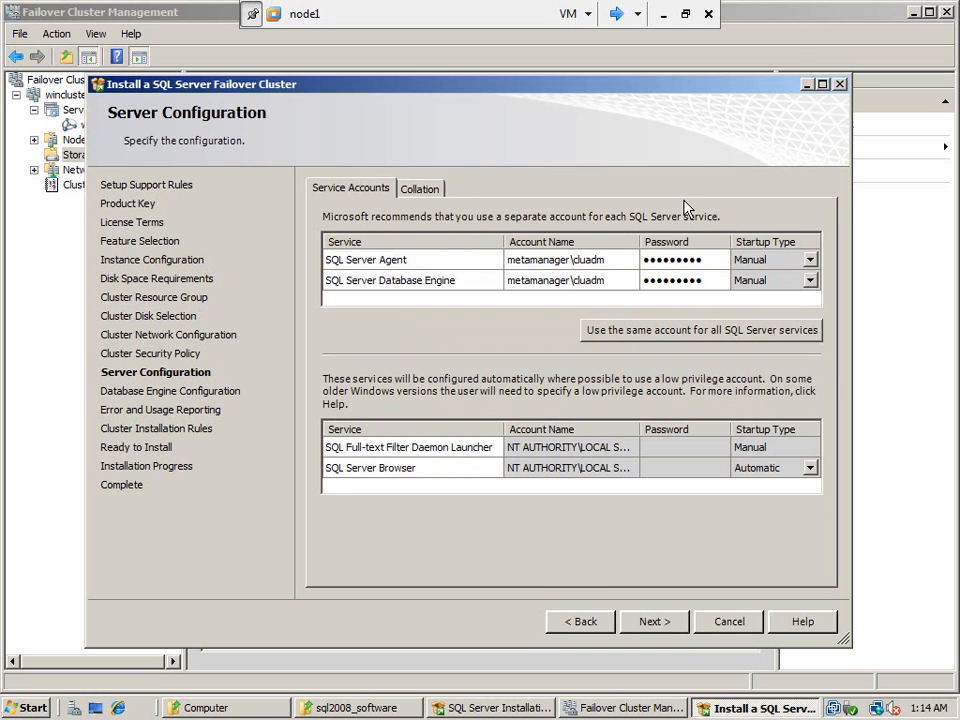
{"action": "left_click", "coordinate": [685, 13]}
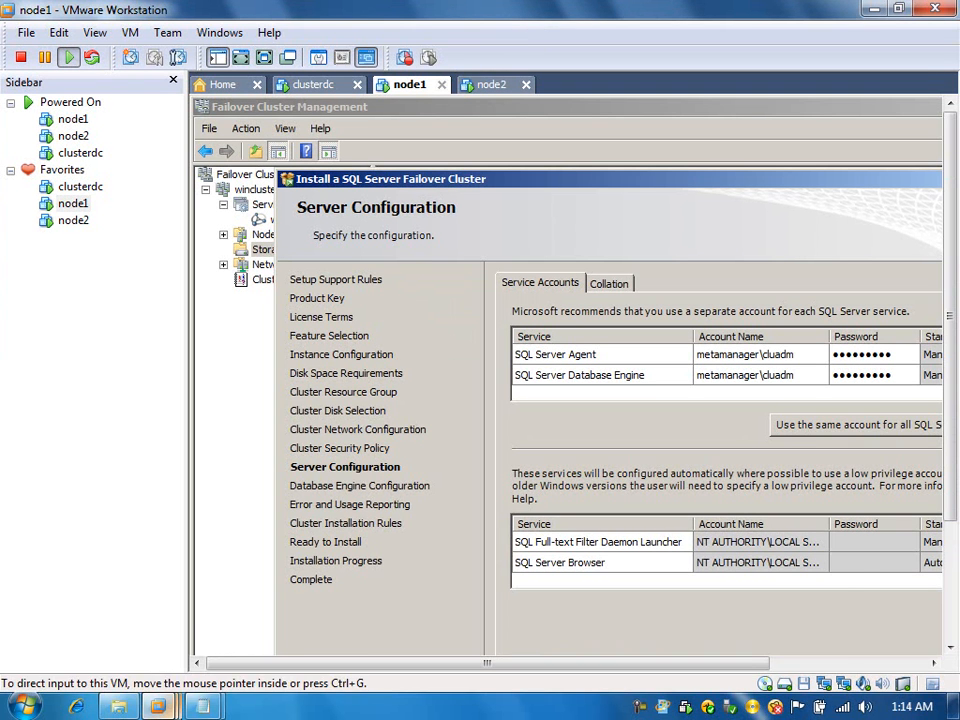
{"action": "mouse_move", "coordinate": [202, 706]}
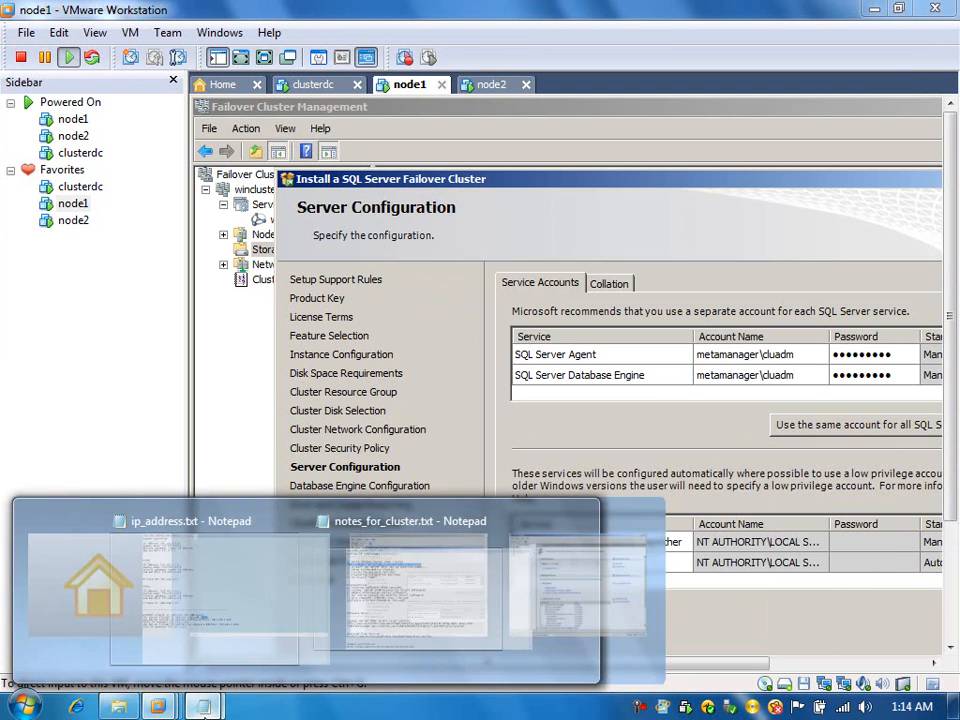
{"action": "left_click", "coordinate": [274, 598]}
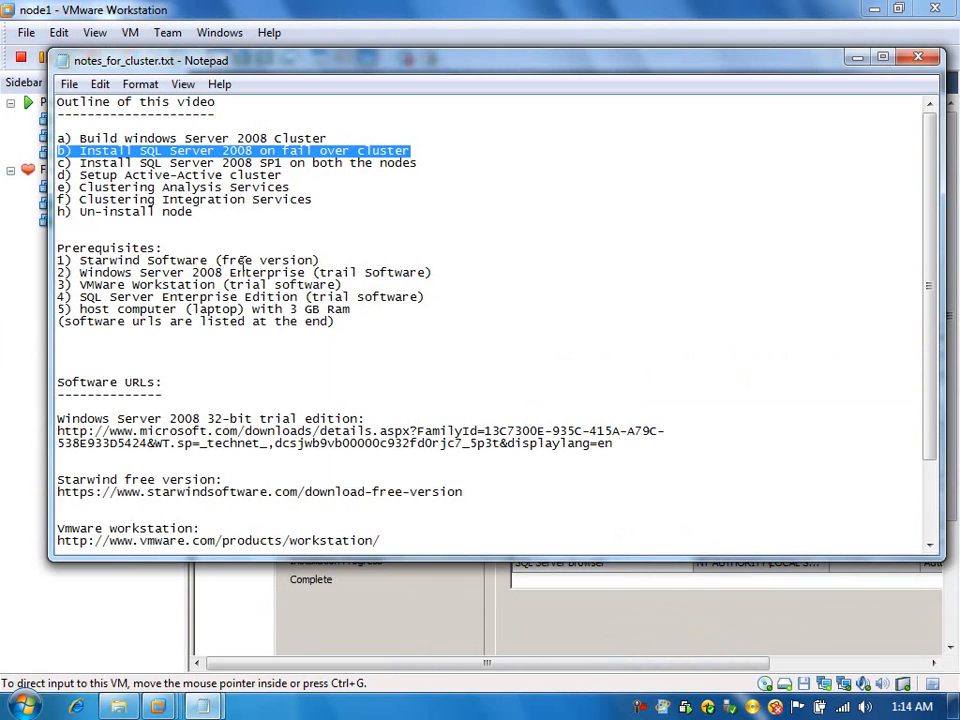
{"action": "left_click", "coordinate": [297, 186]}
{"action": "left_click_drag", "start_coordinate": [297, 186], "coordinate": [45, 187]}
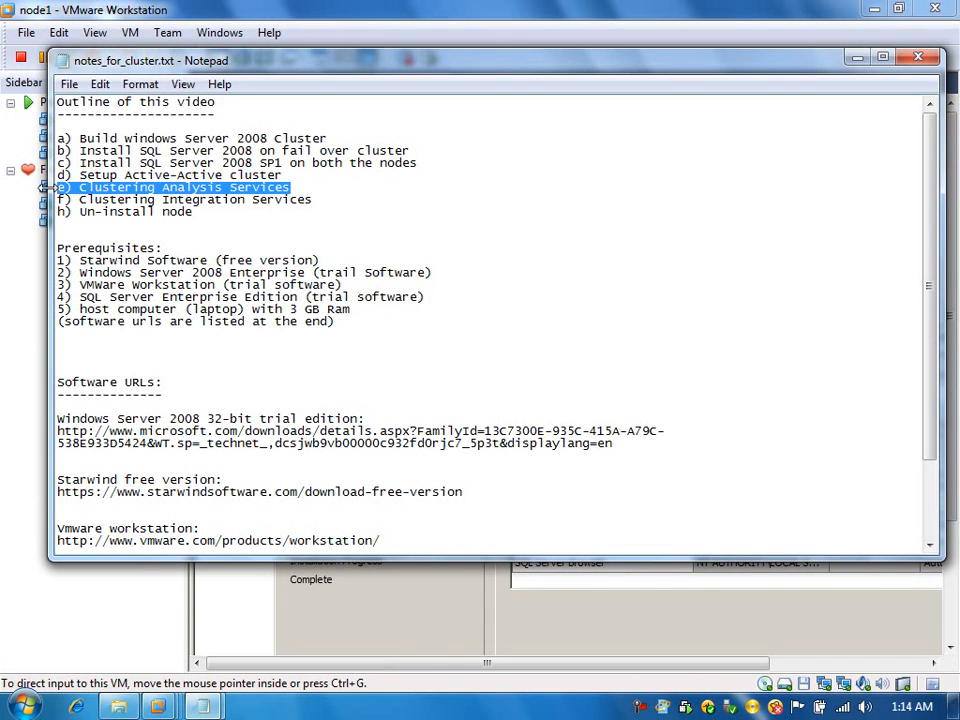
{"action": "mouse_move", "coordinate": [157, 707]}
{"action": "mouse_move", "coordinate": [528, 604]}
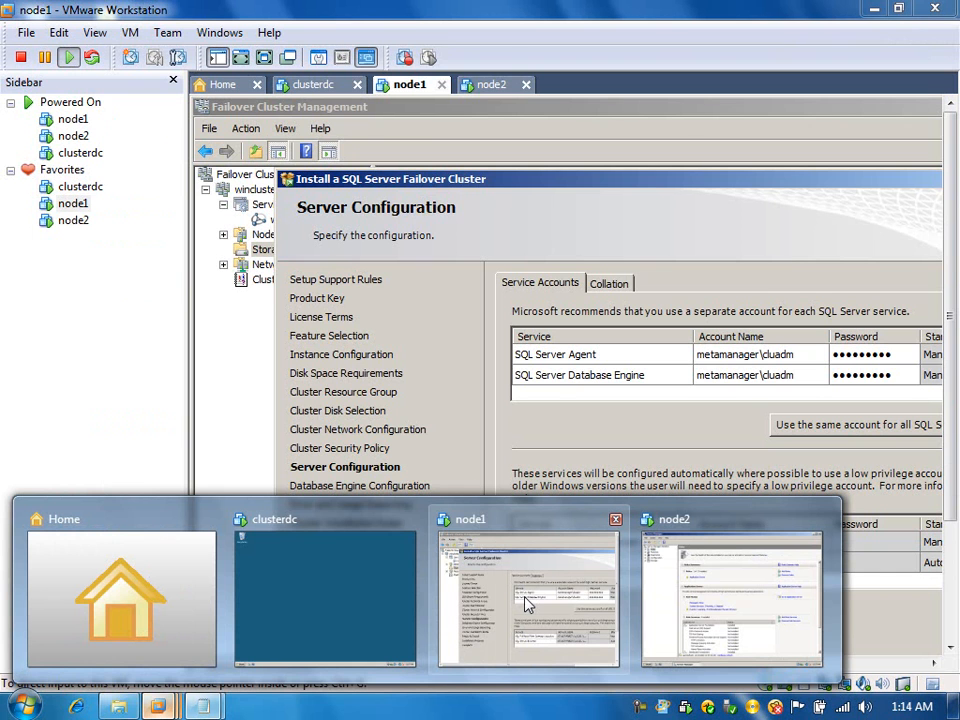
{"action": "left_click", "coordinate": [527, 602]}
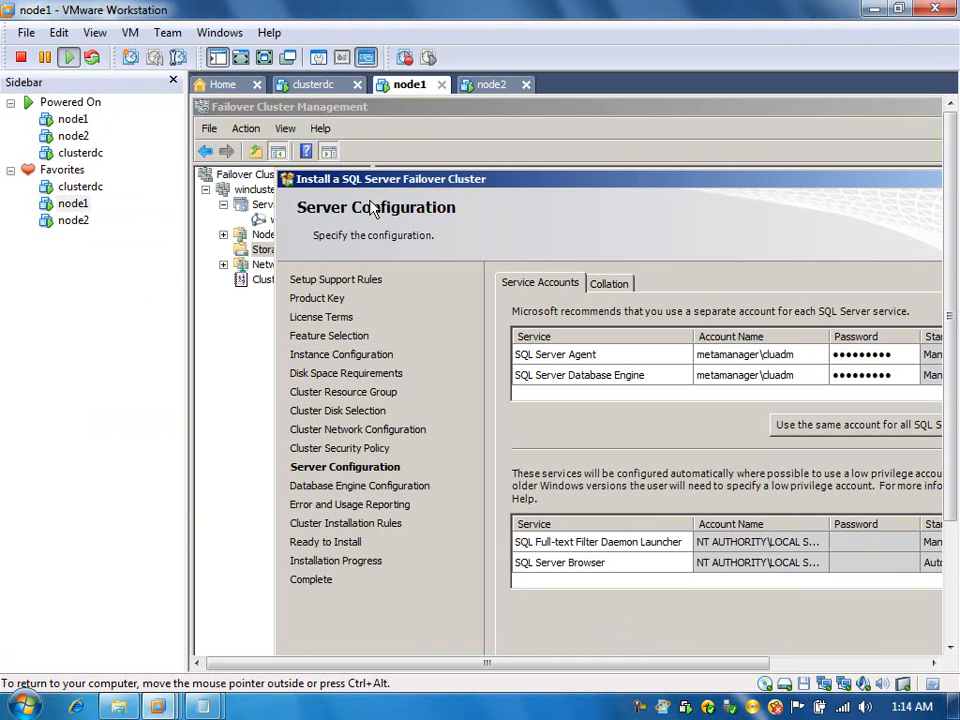
{"action": "left_click", "coordinate": [273, 62]}
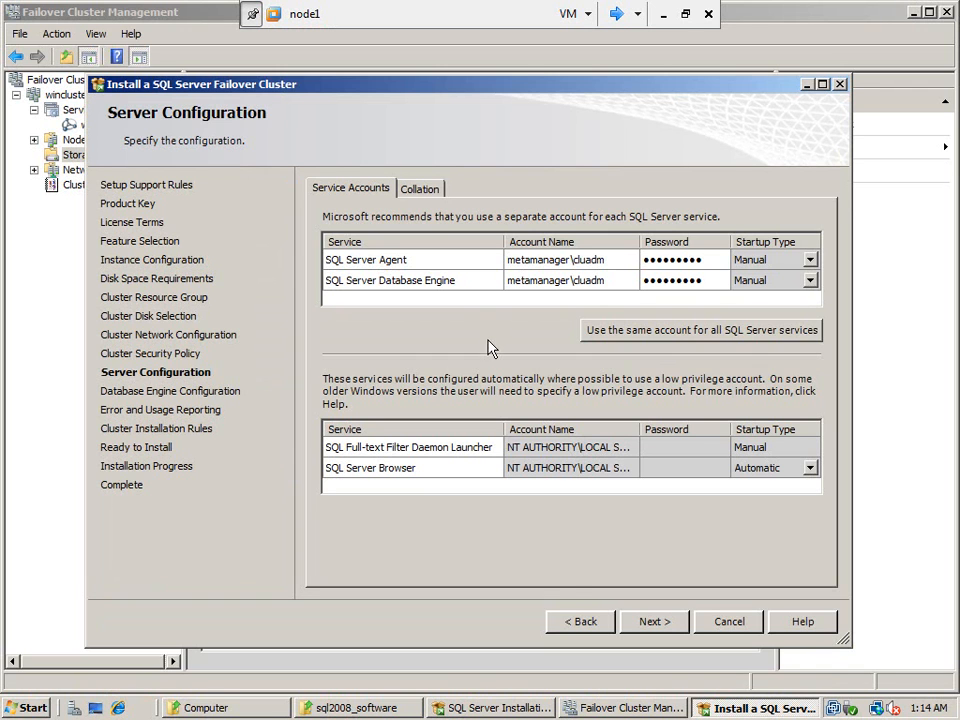
Choose Mixed Mode authentication with a system administrator password, add the current user as SQL Server administrator, and try to continue
{"action": "left_click", "coordinate": [646, 623]}
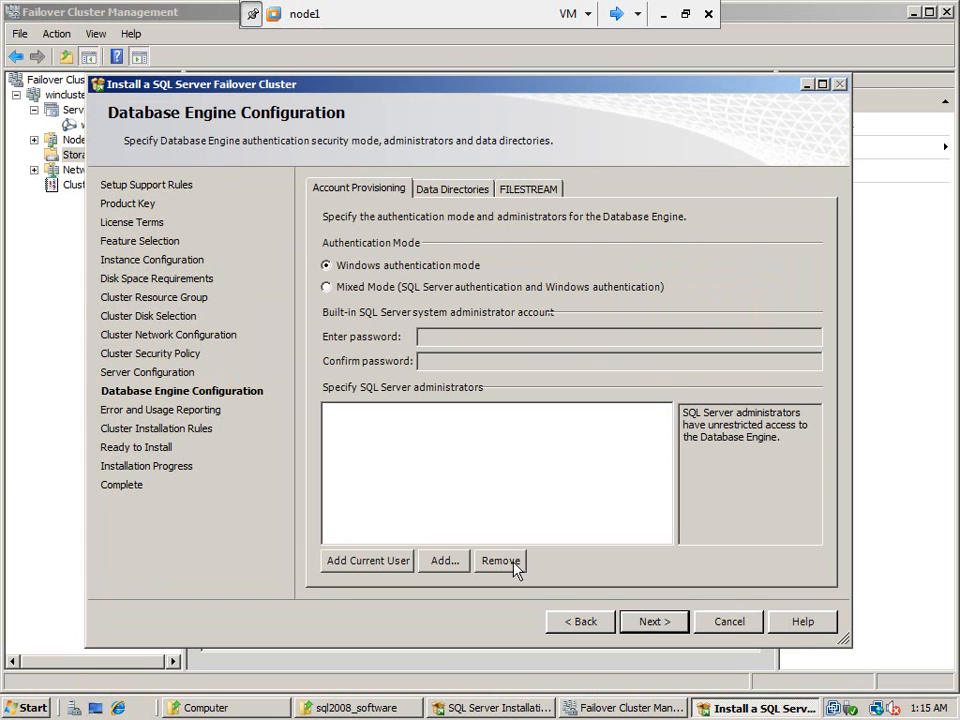
{"action": "left_click", "coordinate": [328, 287]}
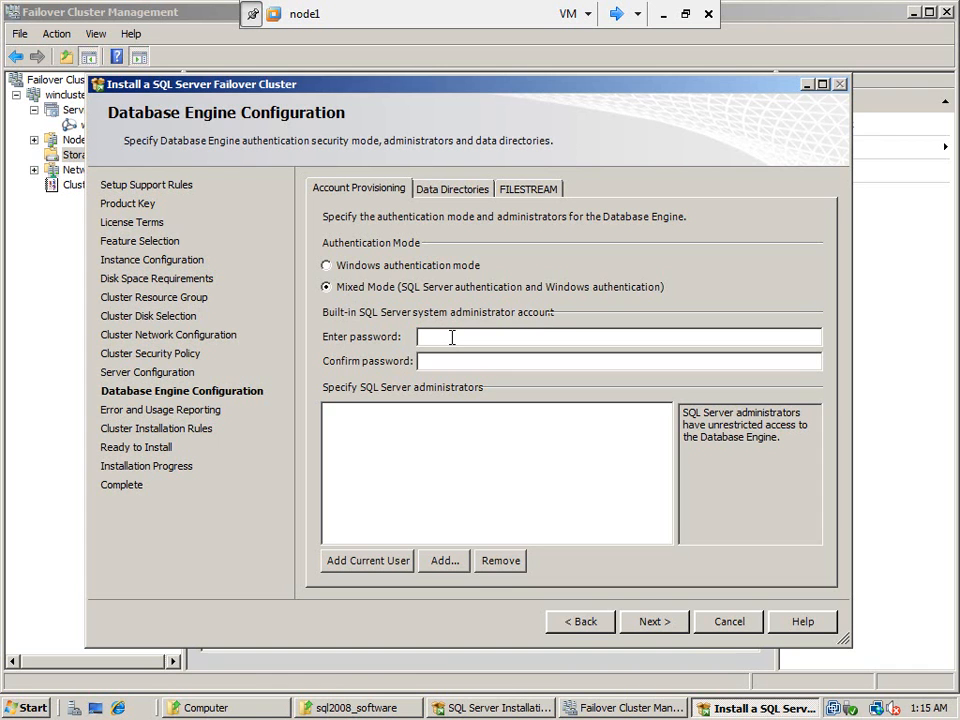
{"action": "type", "text": "********"}
{"action": "key", "text": "Tab"}
{"action": "type", "text": "********"}
{"action": "left_click", "coordinate": [366, 566]}
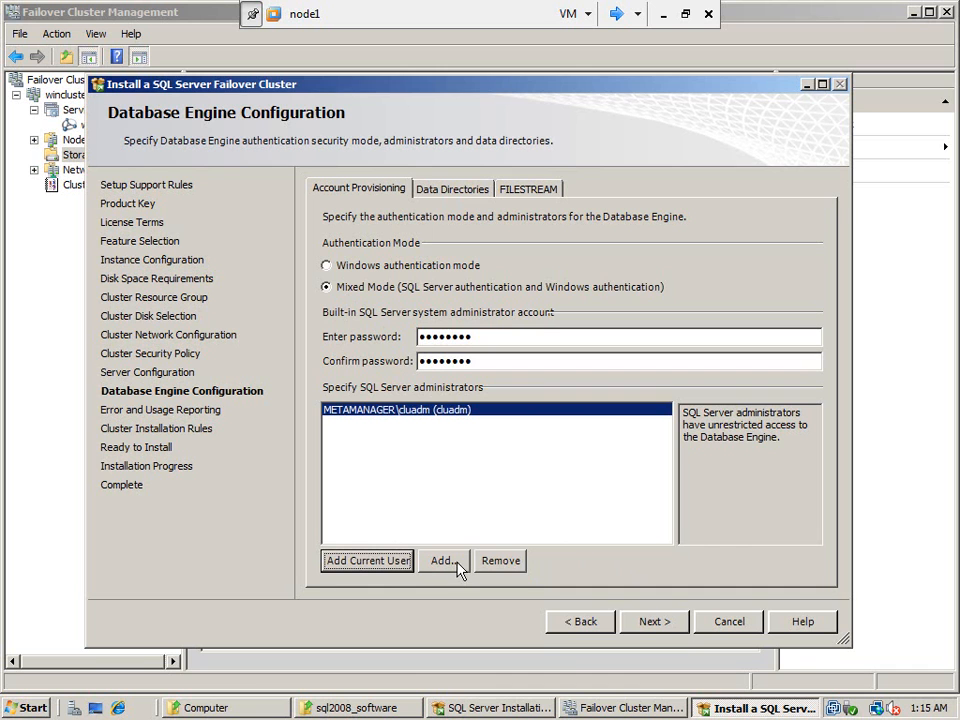
{"action": "left_click", "coordinate": [655, 627]}
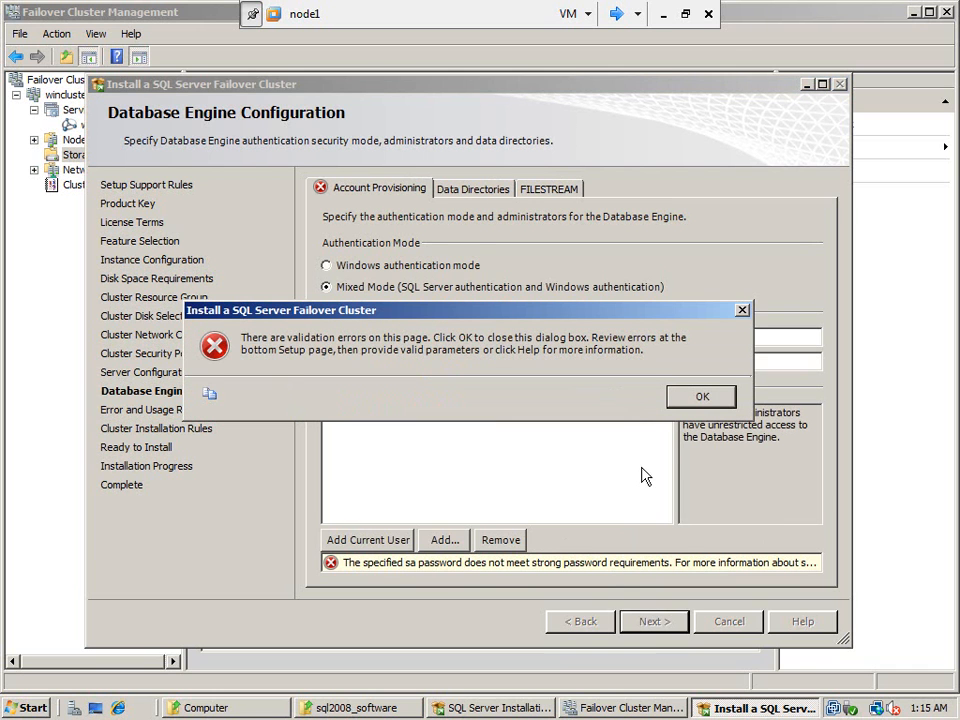
{"action": "left_click", "coordinate": [697, 399]}
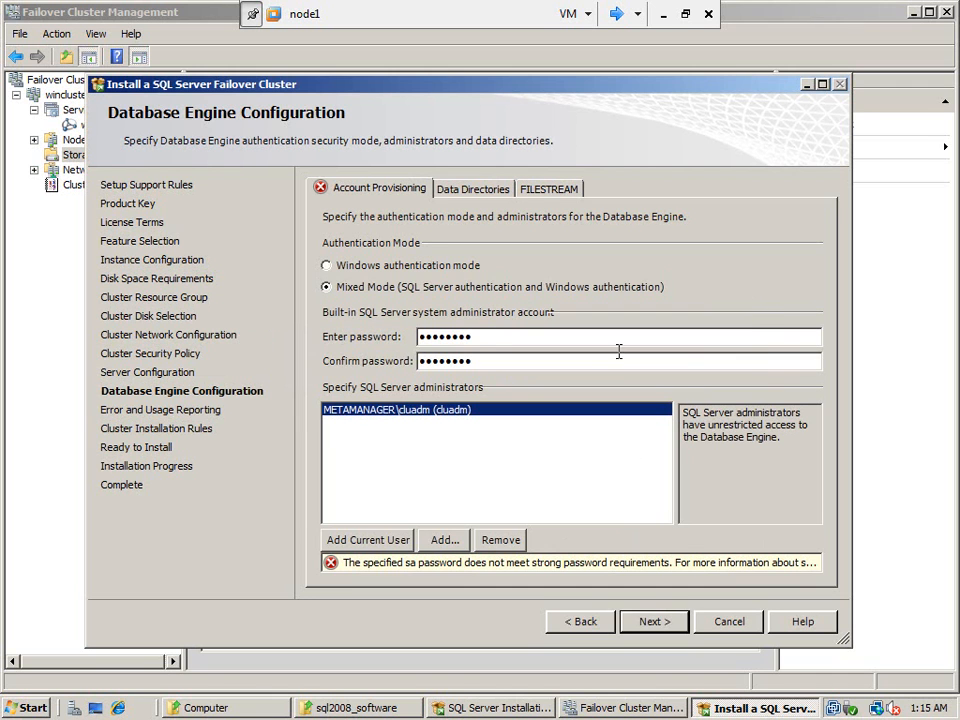
Re-enter and confirm the built-in system administrator password for Mixed Mode authentication
{"action": "left_click_drag", "start_coordinate": [447, 317], "coordinate": [382, 327]}
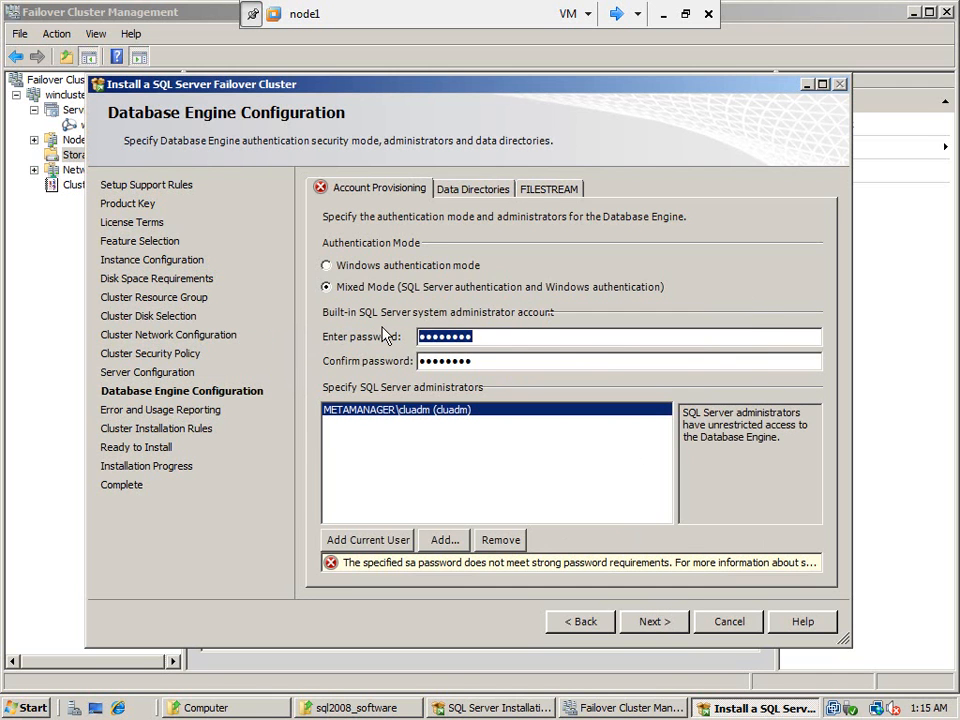
{"action": "type", "text": "•••••••••"}
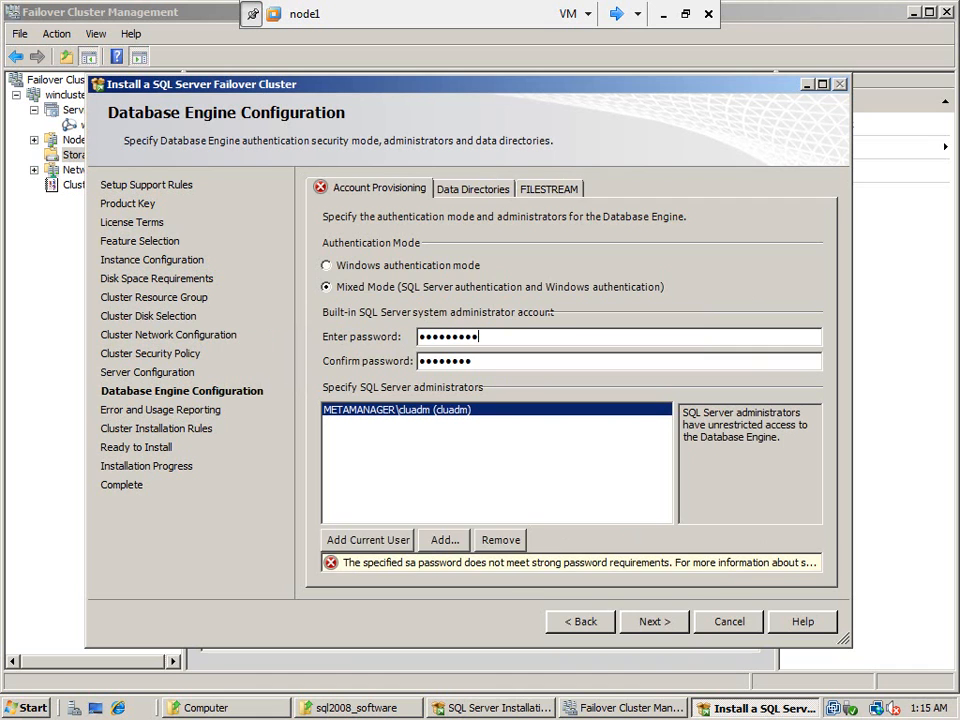
{"action": "key", "text": "BackSpace"}
{"action": "key", "text": "Tab"}
{"action": "type", "text": "•••••••••"}
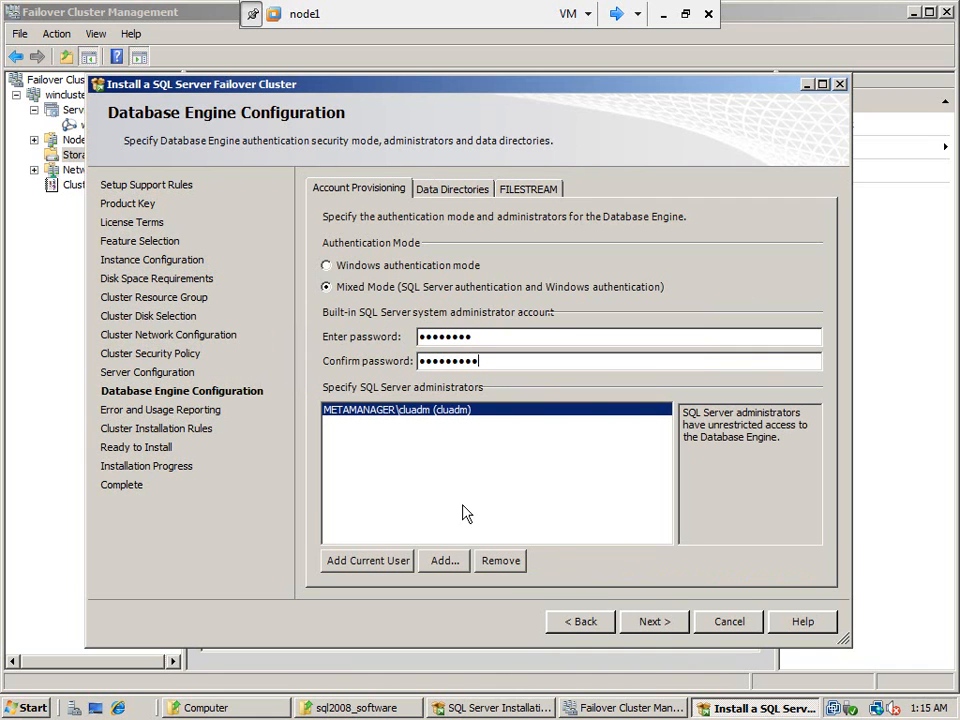
Review the database engine's data directories, browse the folders for the user database log directory, and cancel without choosing one
{"action": "left_click", "coordinate": [452, 192]}
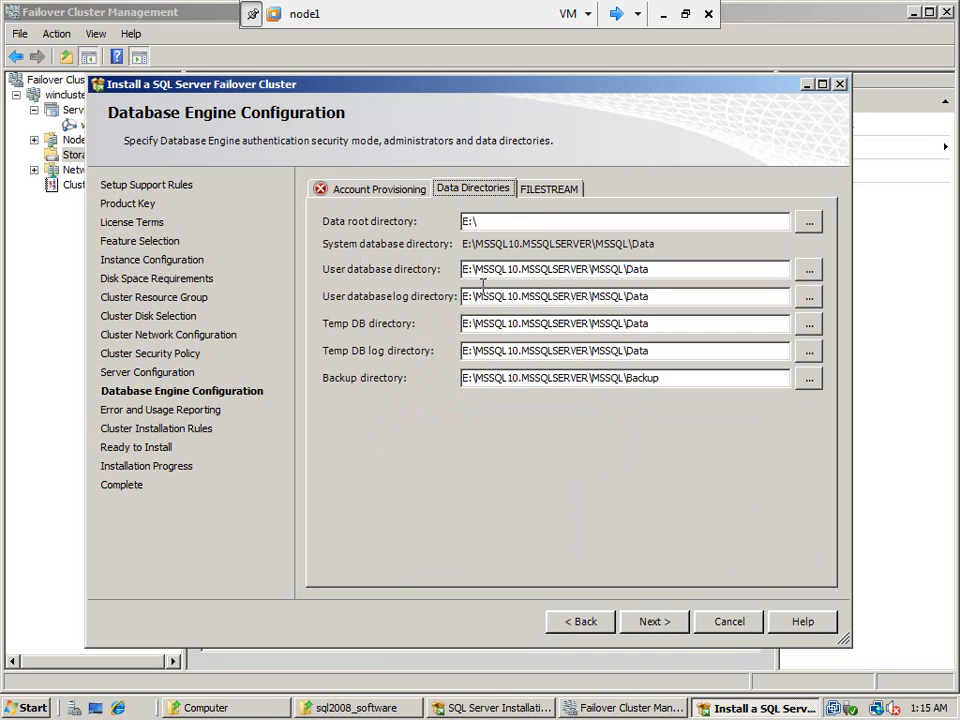
{"action": "left_click", "coordinate": [512, 219]}
{"action": "left_click", "coordinate": [684, 269]}
{"action": "left_click", "coordinate": [812, 298]}
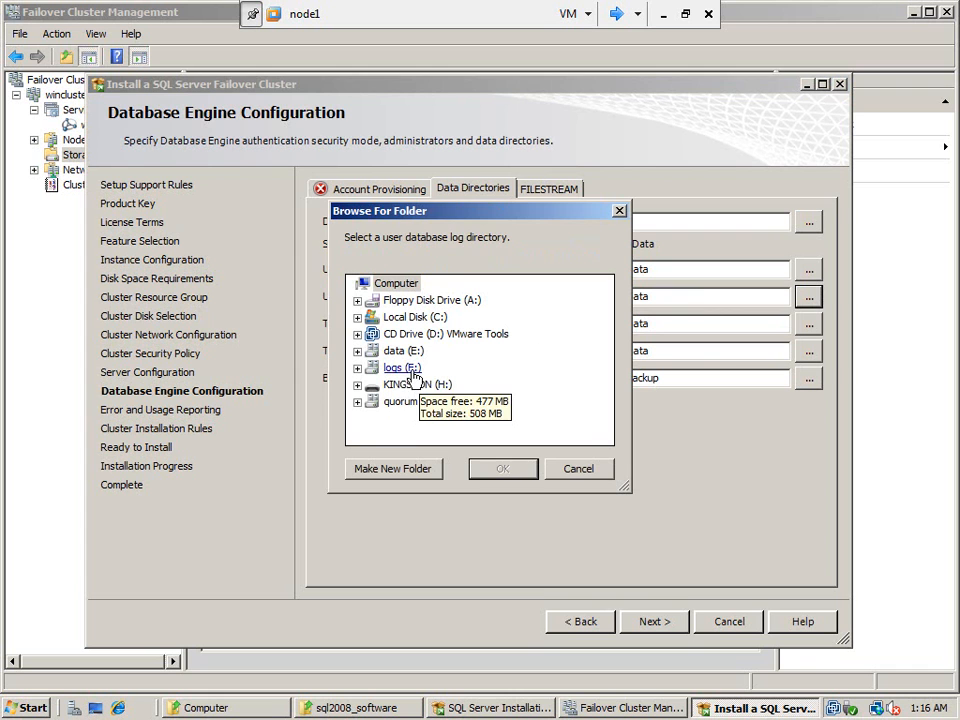
{"action": "left_click", "coordinate": [576, 470]}
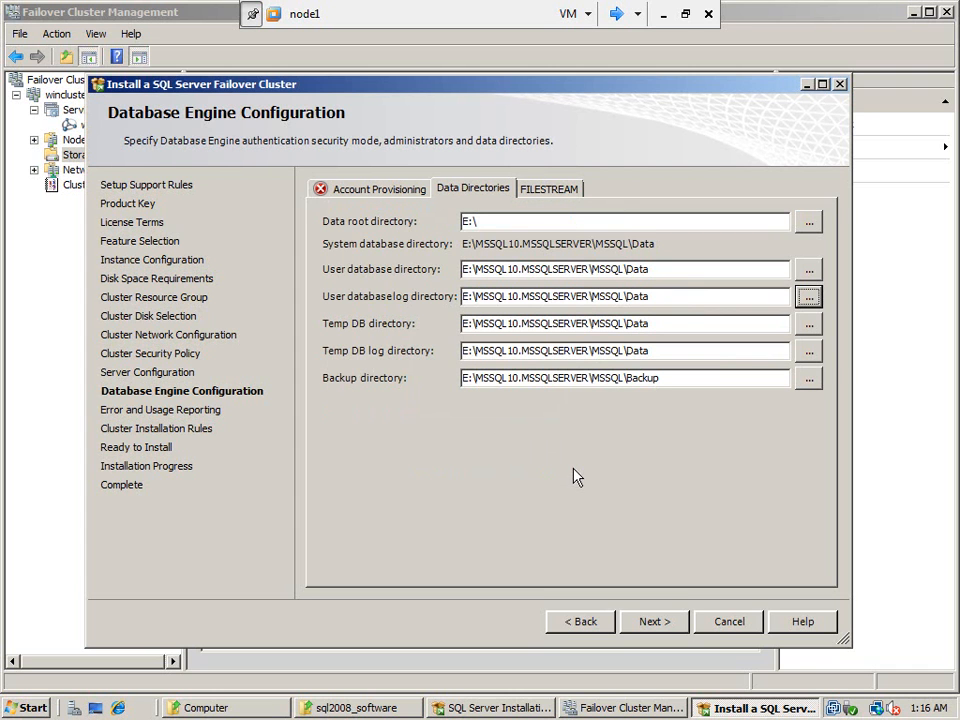
{"action": "left_click", "coordinate": [547, 190]}
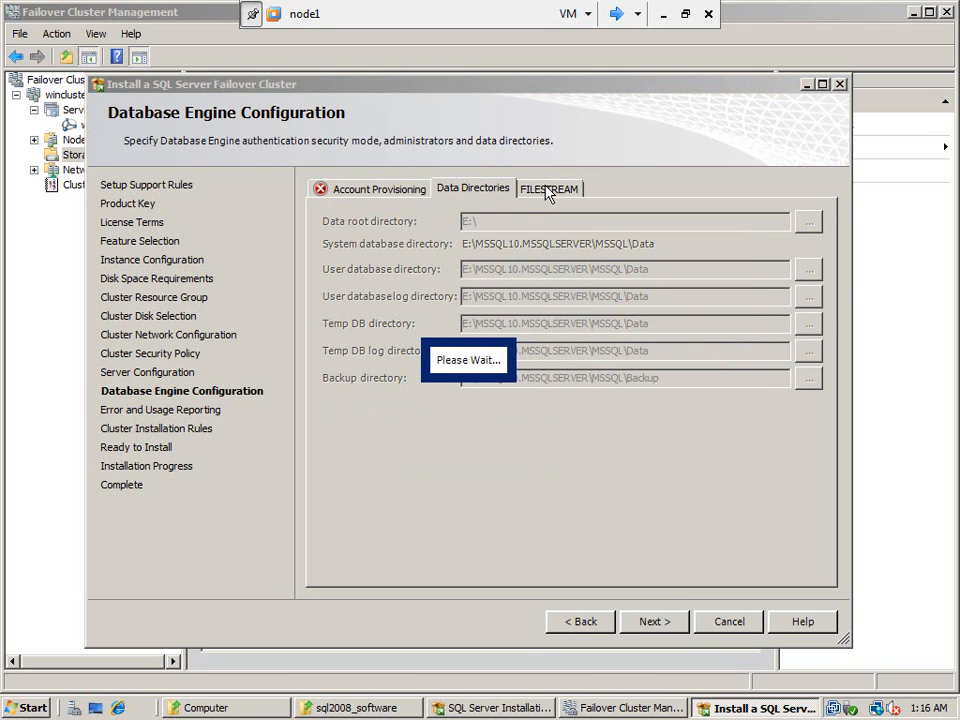
Try to continue from the account provisioning settings, dismiss the validation dialog, and enter the system administrator password again
{"action": "left_click", "coordinate": [390, 189]}
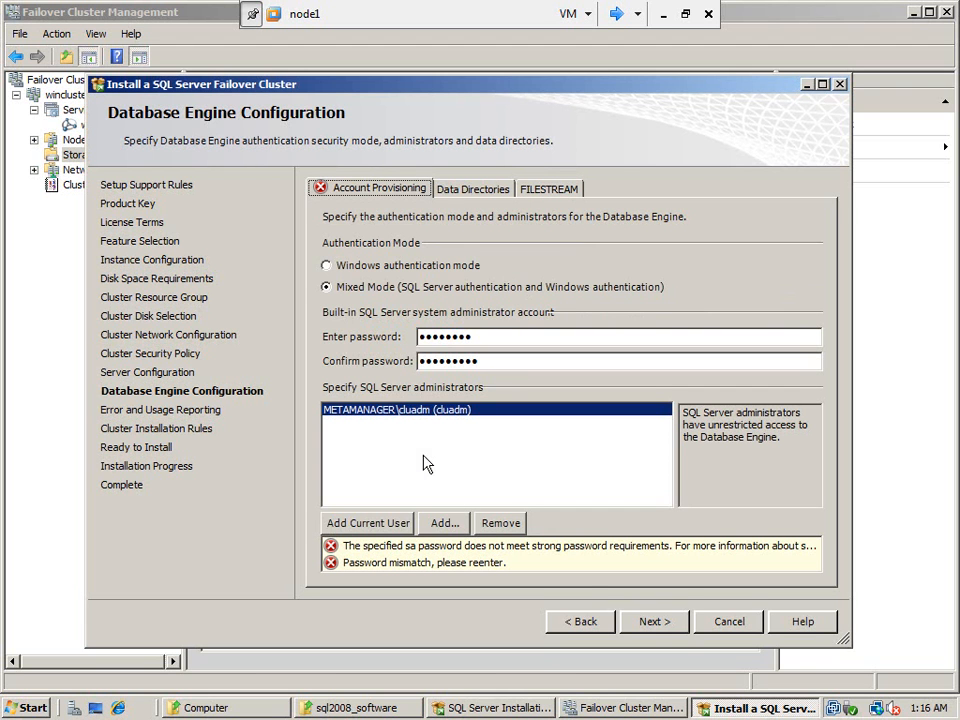
{"action": "left_click", "coordinate": [669, 623]}
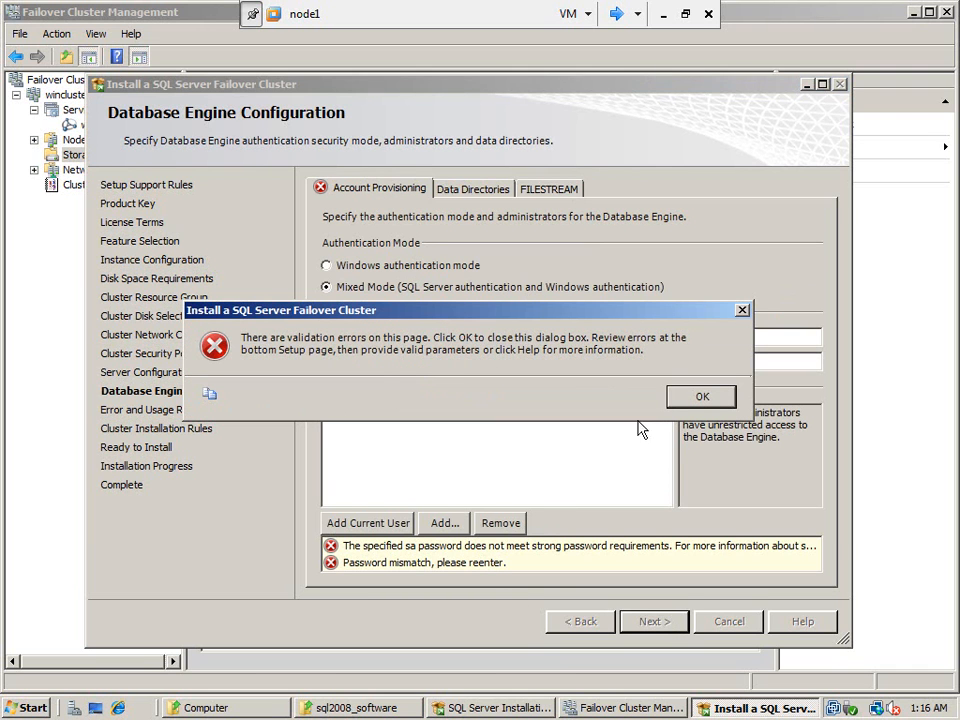
{"action": "left_click", "coordinate": [690, 398]}
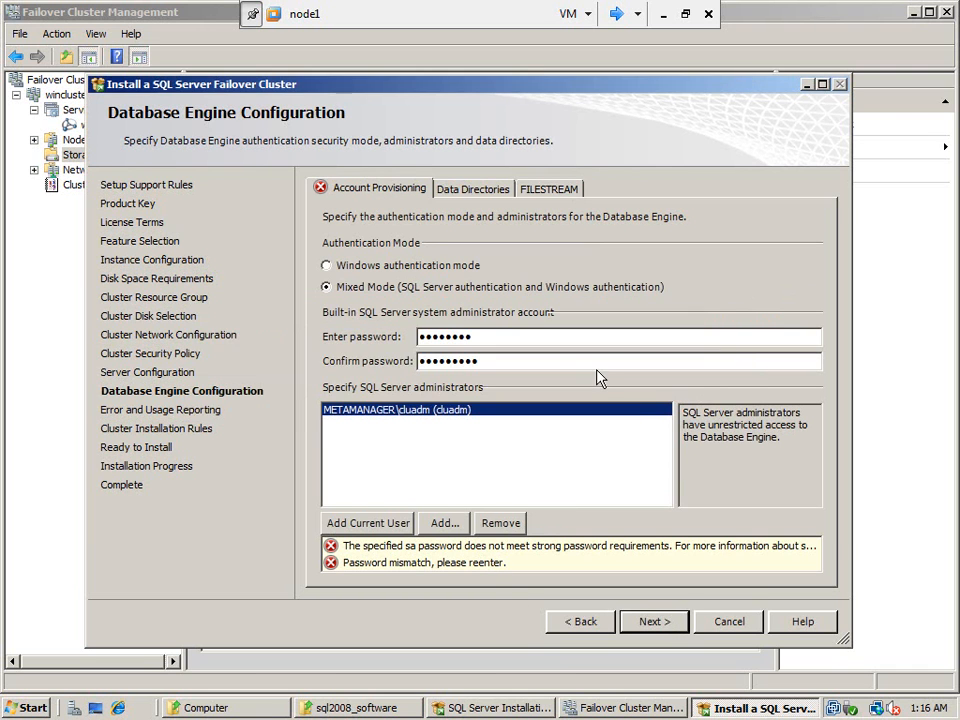
{"action": "left_click", "coordinate": [487, 338]}
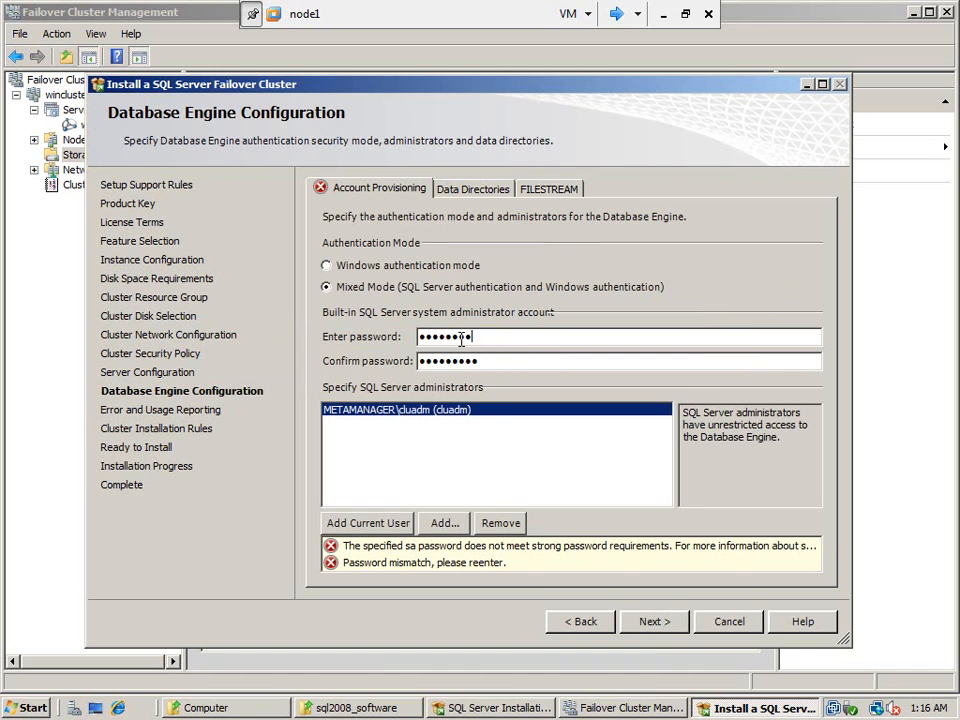
{"action": "left_click_drag", "start_coordinate": [487, 338], "coordinate": [393, 360]}
{"action": "key", "text": "BackSpace"}
{"action": "type", "text": "●●●●●●●●"}
{"action": "key", "text": "Tab"}
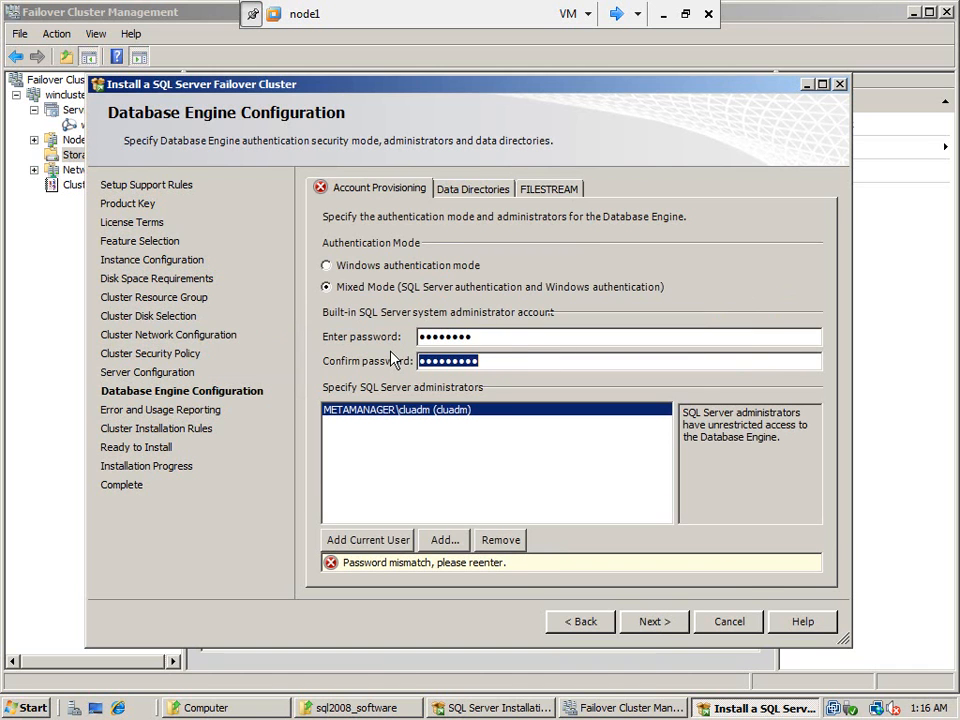
Clear both system administrator password entries and switch the authentication mode to Windows authentication
{"action": "key", "text": "BackSpace"}
{"action": "key", "text": "shift+Tab"}
{"action": "key", "text": "BackSpace"}
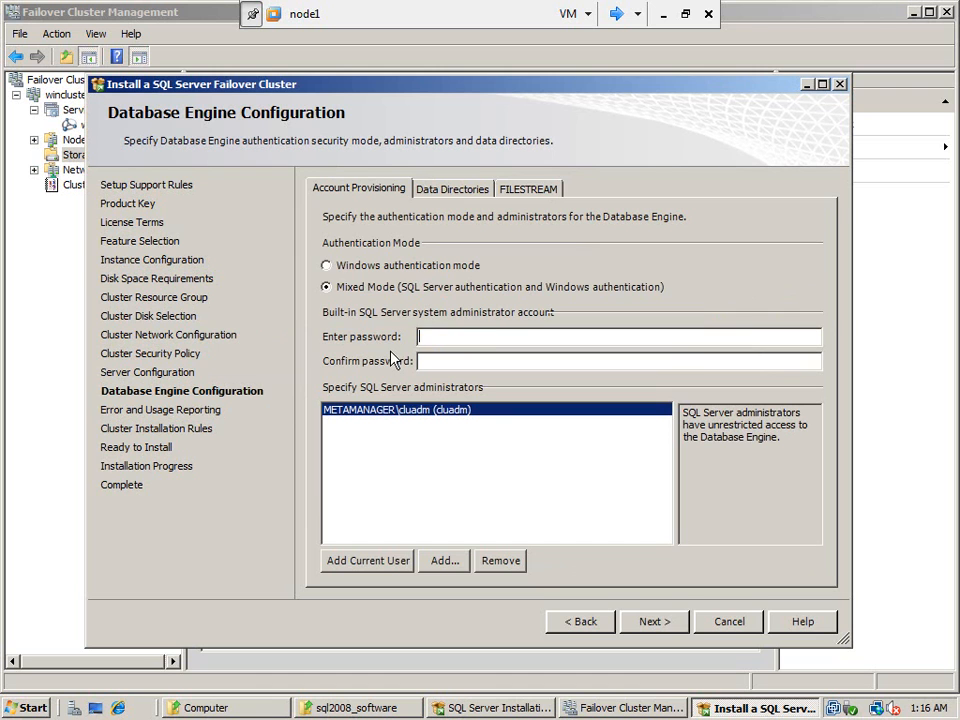
{"action": "left_click", "coordinate": [326, 266]}
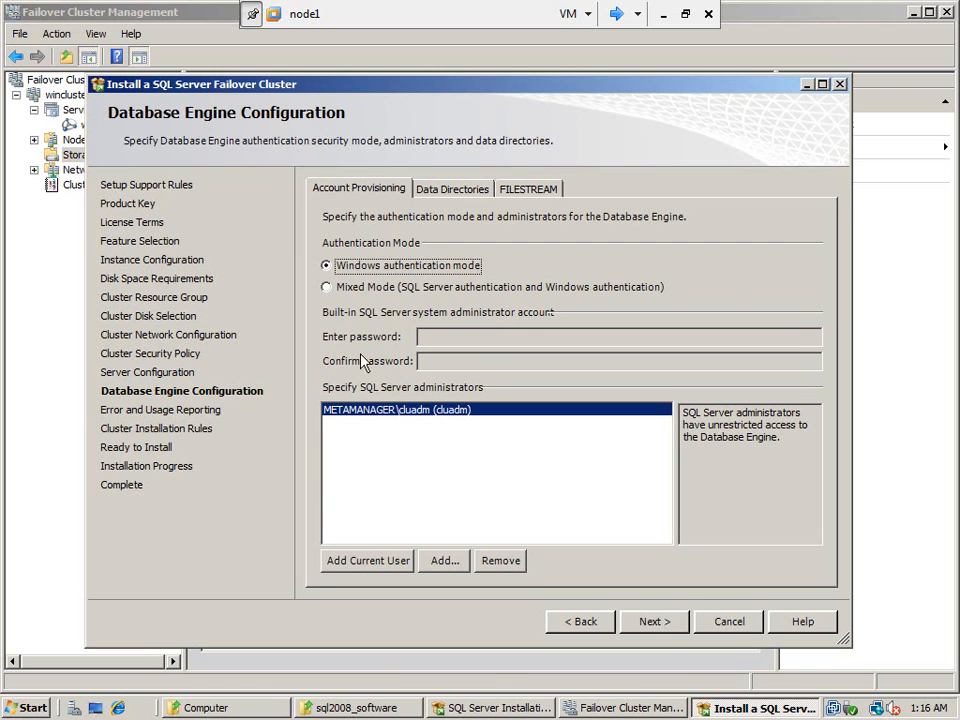
Continue past error and usage reporting and the cluster installation rules to the Ready to Install summary
{"action": "left_click", "coordinate": [670, 622]}
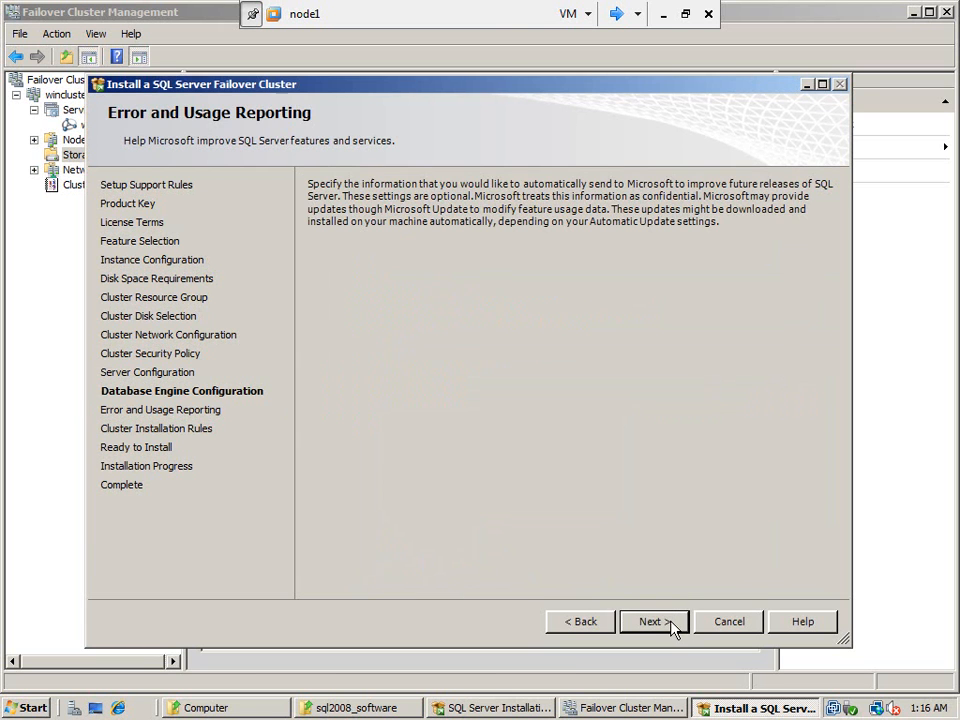
{"action": "left_click", "coordinate": [651, 622]}
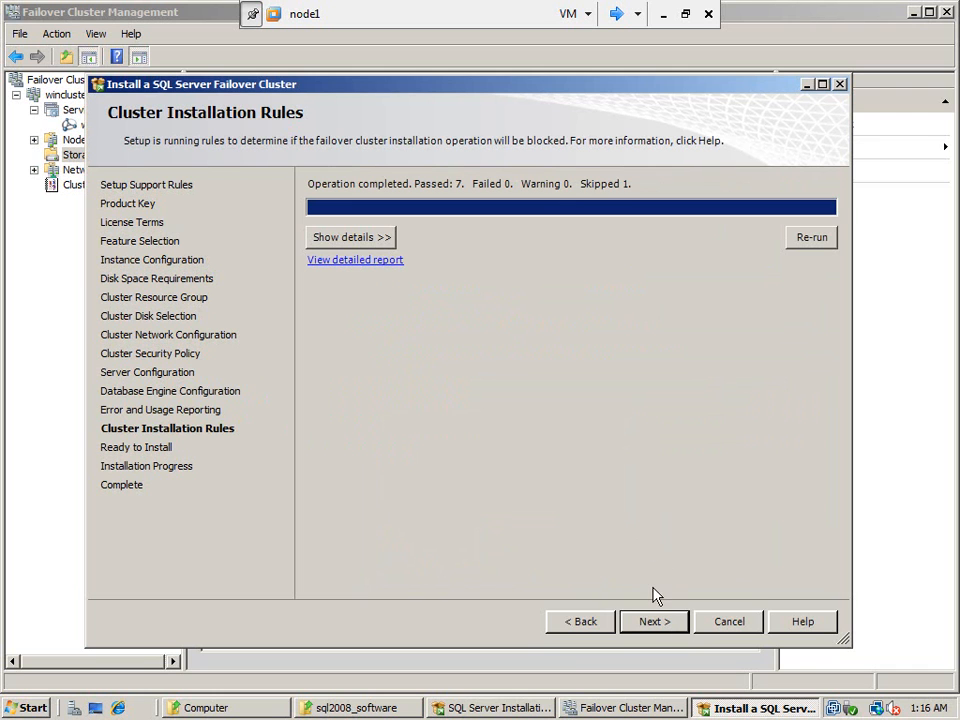
{"action": "left_click", "coordinate": [645, 625]}
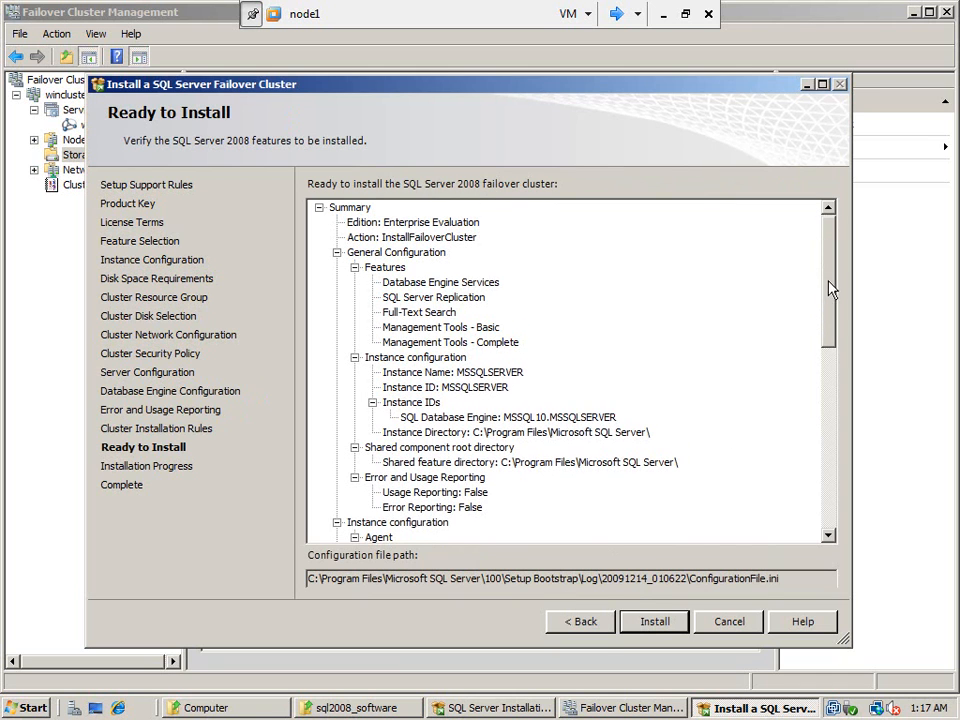
Review the selected features, data directories and failover cluster settings in the summary, and start the installation
{"action": "scroll", "coordinate": [827, 287], "scroll_direction": "down", "scroll_amount": 1}
{"action": "scroll", "coordinate": [830, 287], "scroll_direction": "up", "scroll_amount": 1}
{"action": "left_click", "coordinate": [433, 286]}
{"action": "left_click", "coordinate": [444, 300]}
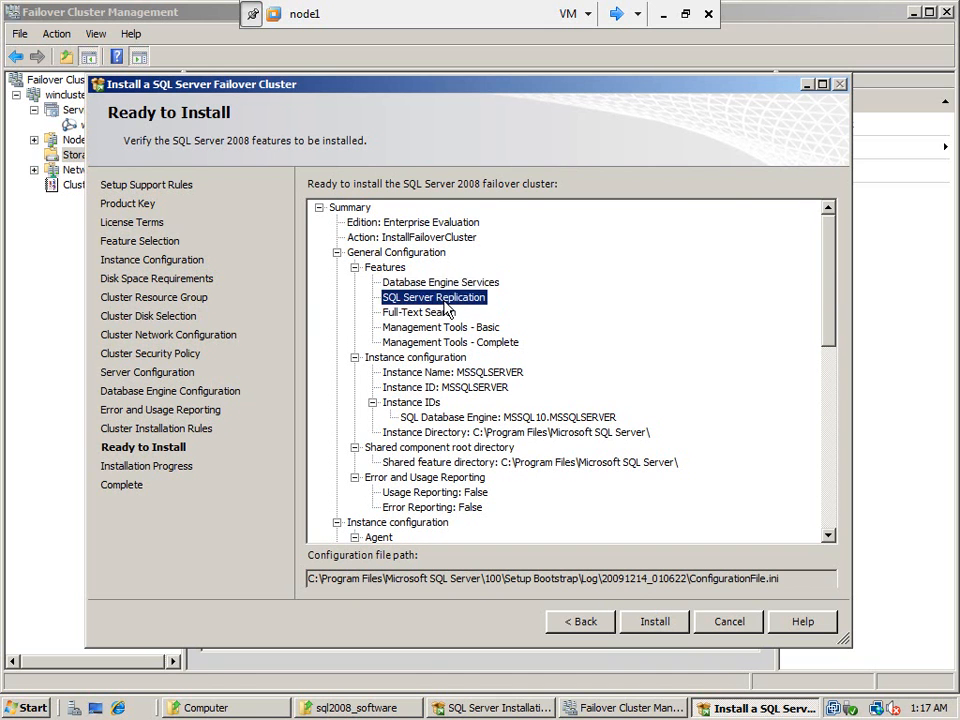
{"action": "left_click", "coordinate": [446, 310]}
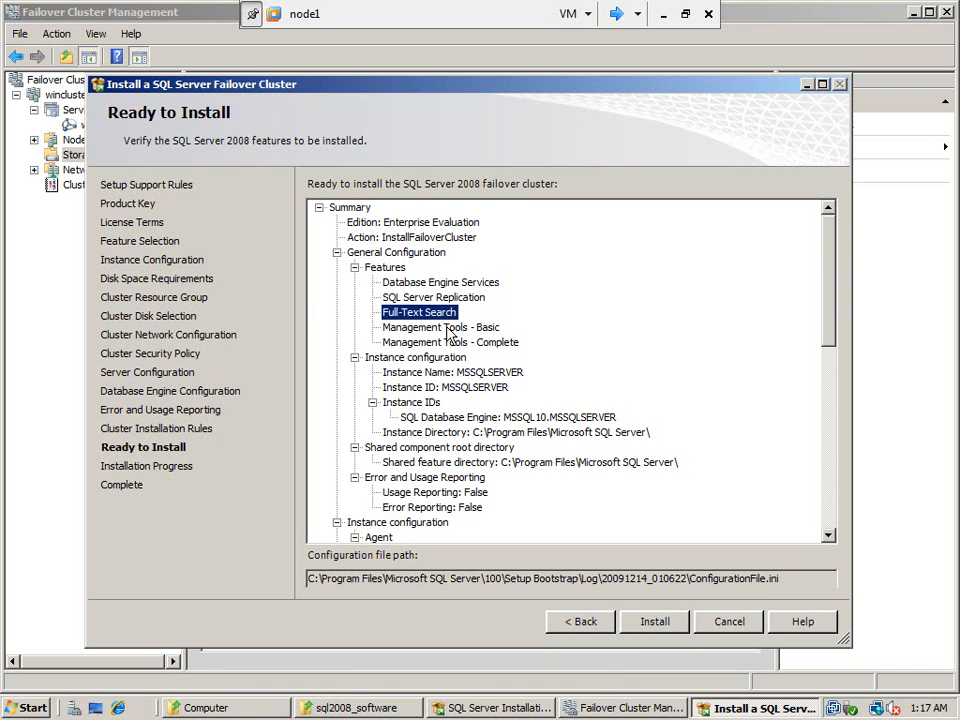
{"action": "left_click", "coordinate": [441, 327]}
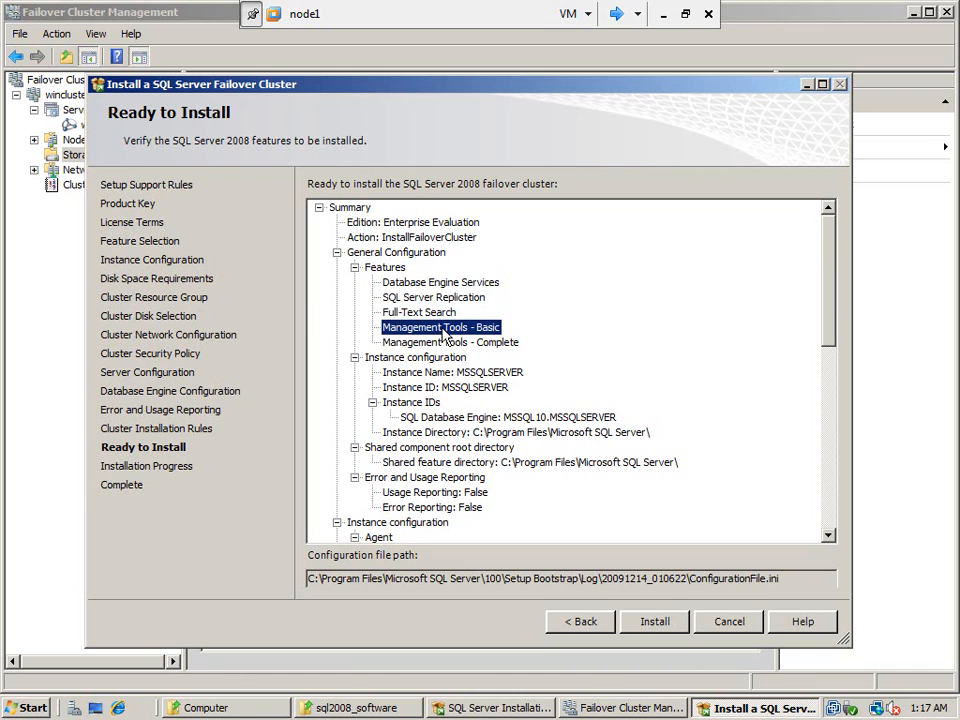
{"action": "left_click", "coordinate": [442, 345]}
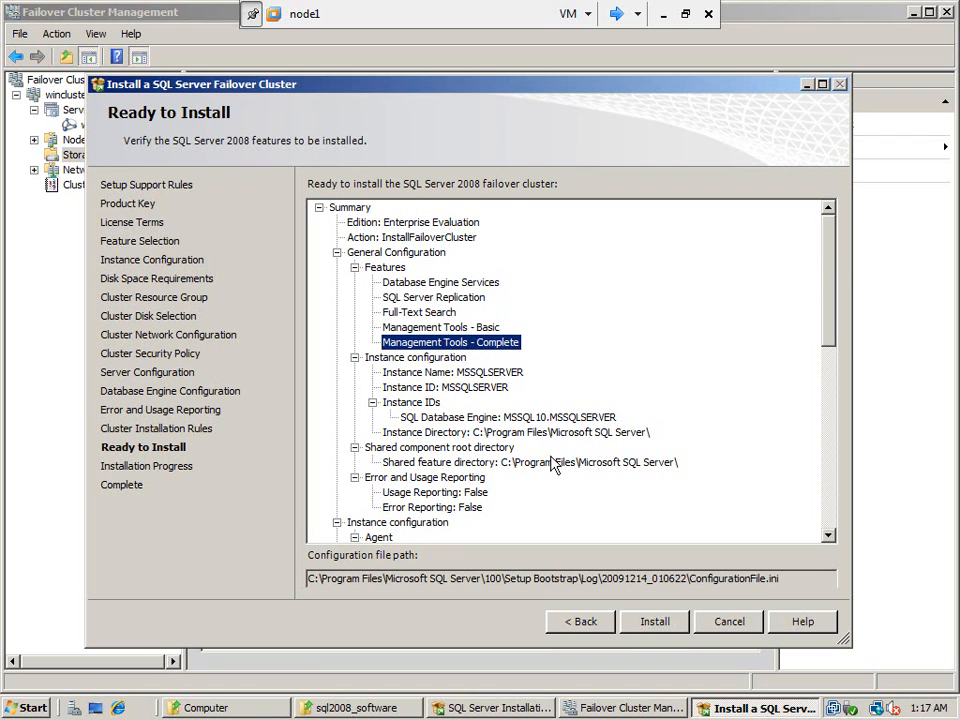
{"action": "left_click_drag", "start_coordinate": [831, 276], "coordinate": [842, 486]}
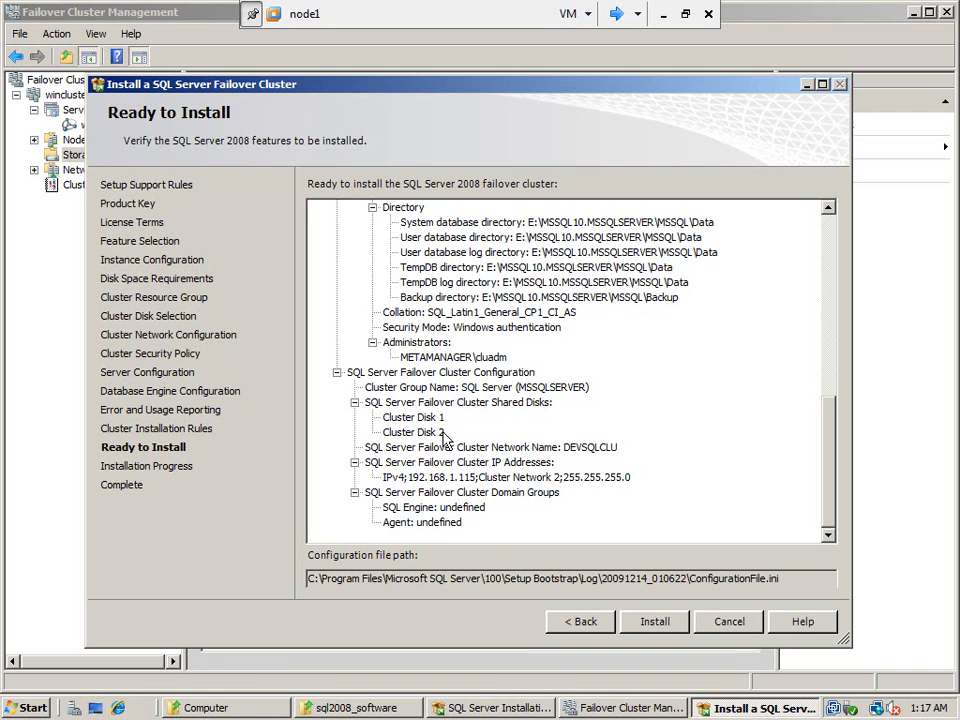
{"action": "left_click", "coordinate": [655, 622]}
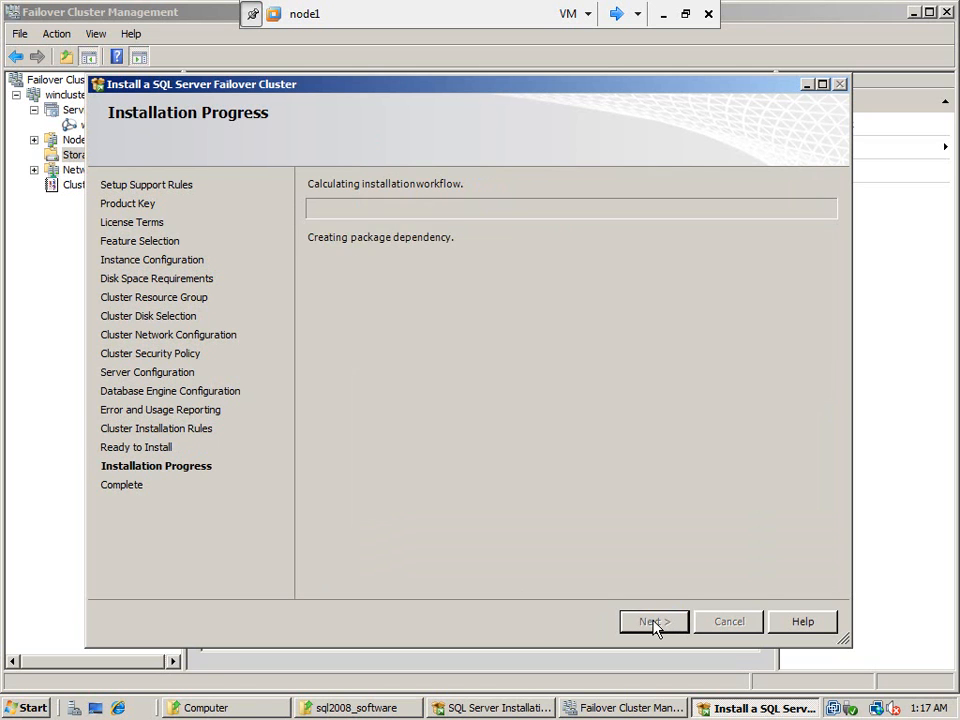